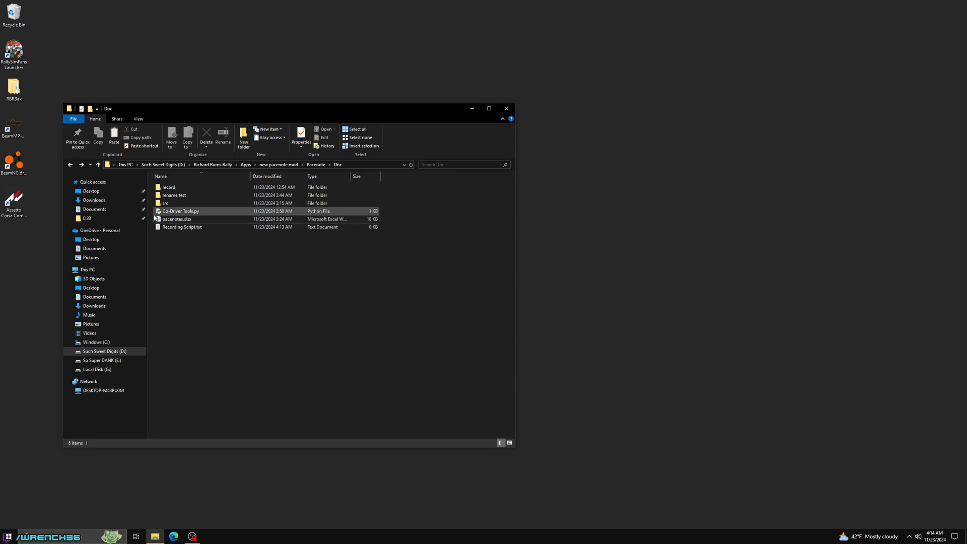
- Launch Co-Driver Tools.py, widen its tool window and move it beside the file list, and minimize the console
double_click(169, 211)
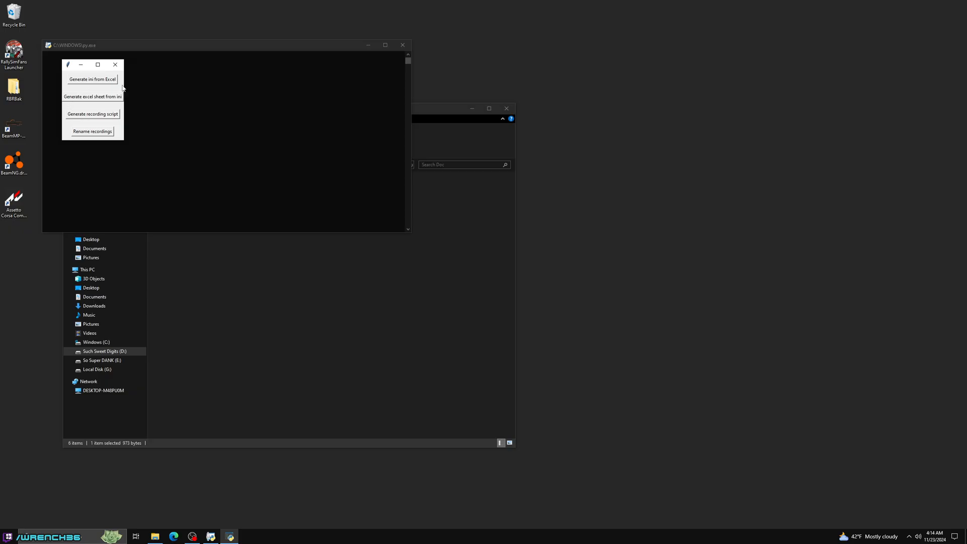
left_click_drag(127, 85, 153, 85)
left_click_drag(83, 66, 498, 130)
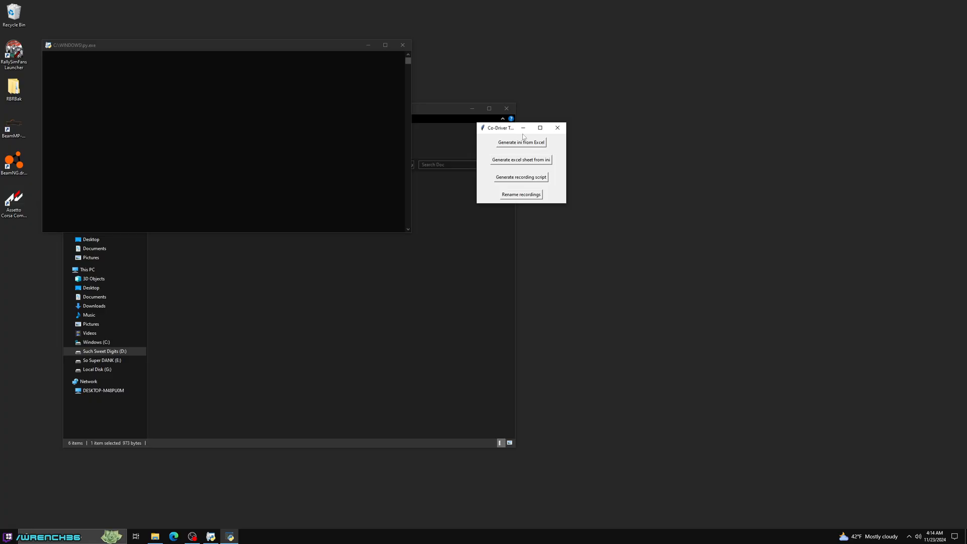
left_click(368, 46)
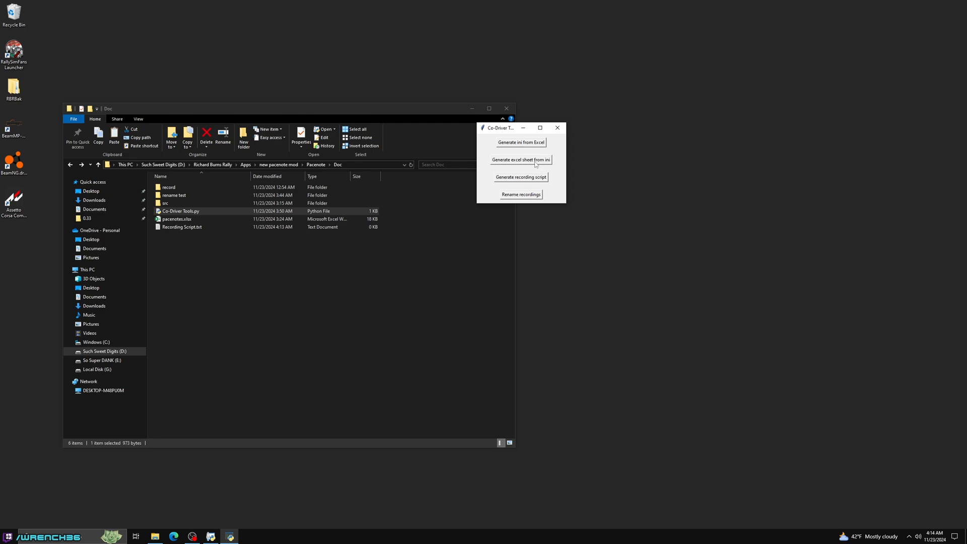
- Start generating an Excel sheet from ini, using a newly created New Microsoft Excel Worksheet.xlsx in the Doc folder as the target
left_click(520, 160)
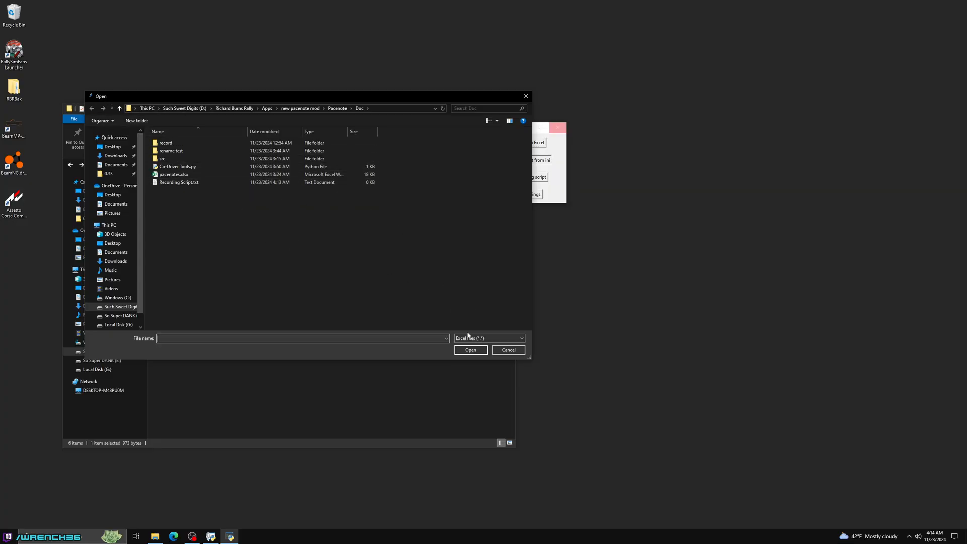
right_click(272, 240)
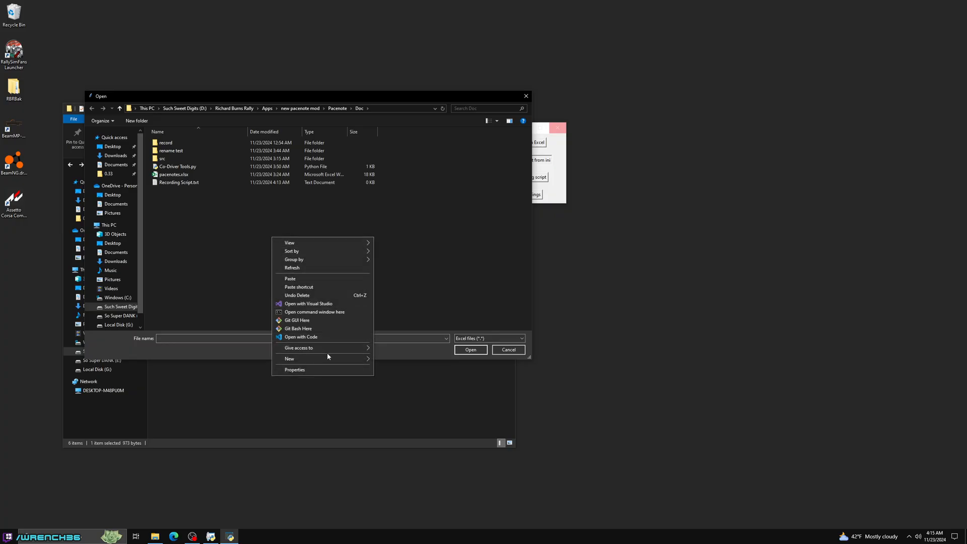
mouse_move(328, 359)
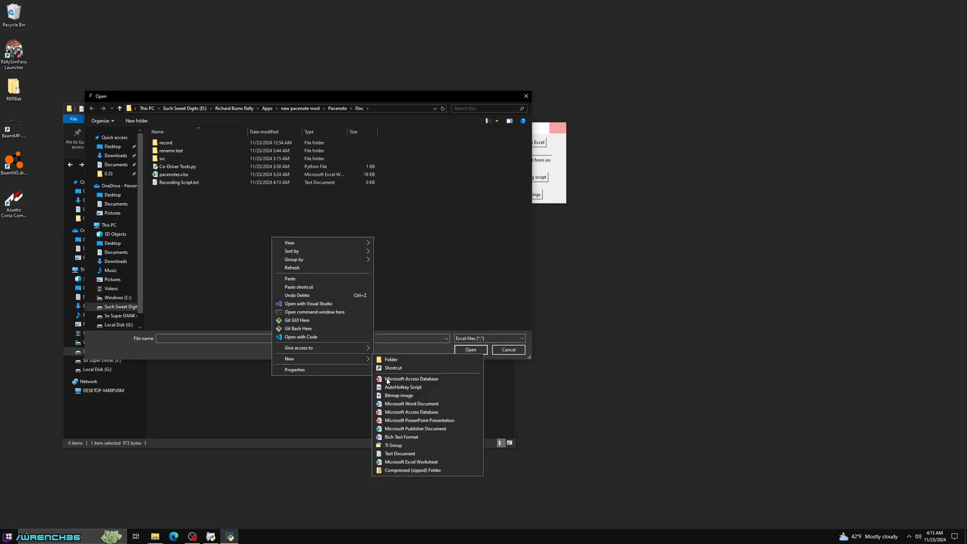
left_click(432, 462)
key("Return")
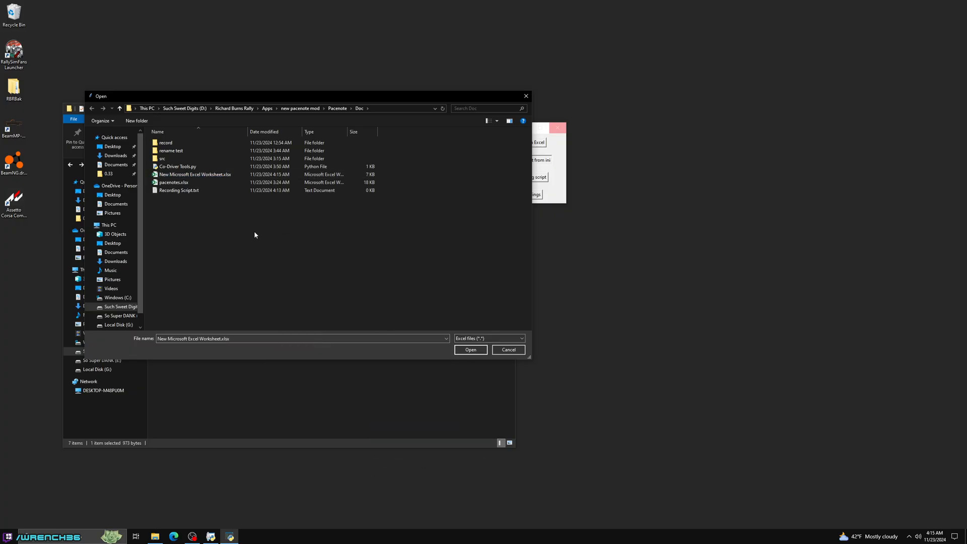
double_click(209, 176)
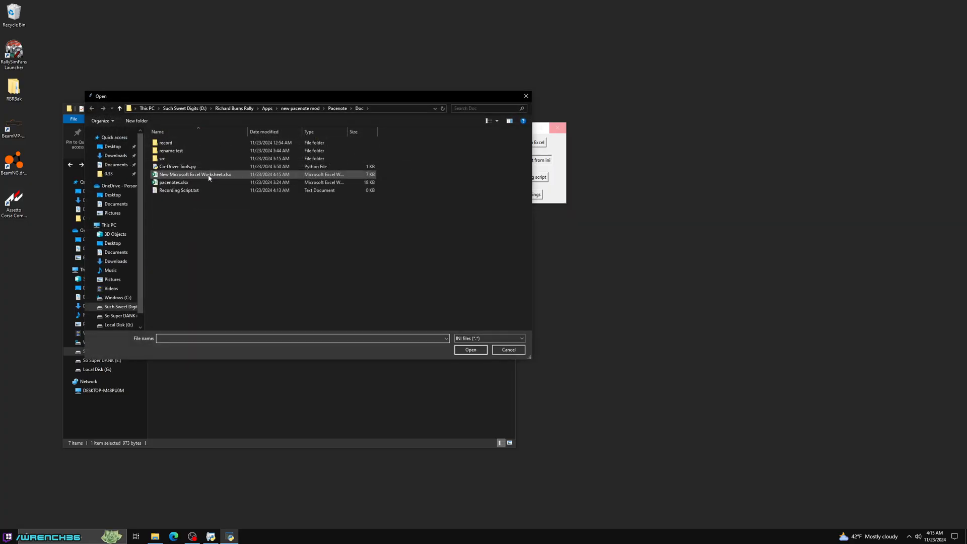
- Add ADDMODIFIER.ini from the Pacenote config\pacenotes\packages\addmodifier folder to the Excel sheet
left_click(329, 109)
double_click(180, 151)
double_click(182, 145)
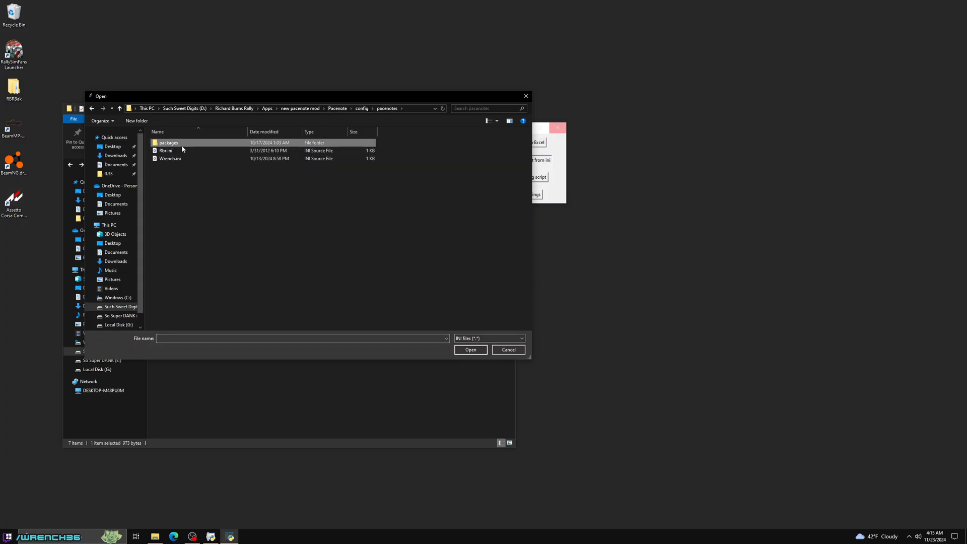
double_click(182, 145)
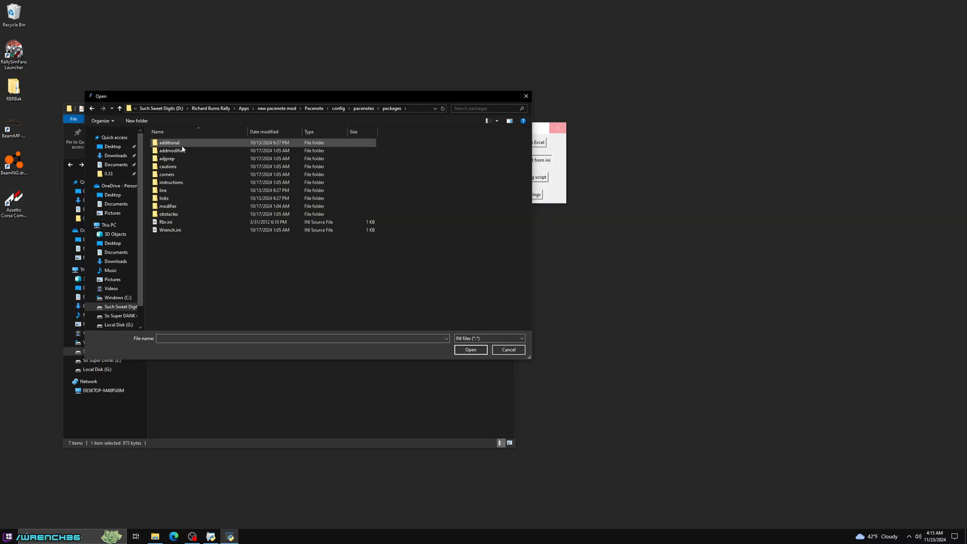
double_click(182, 150)
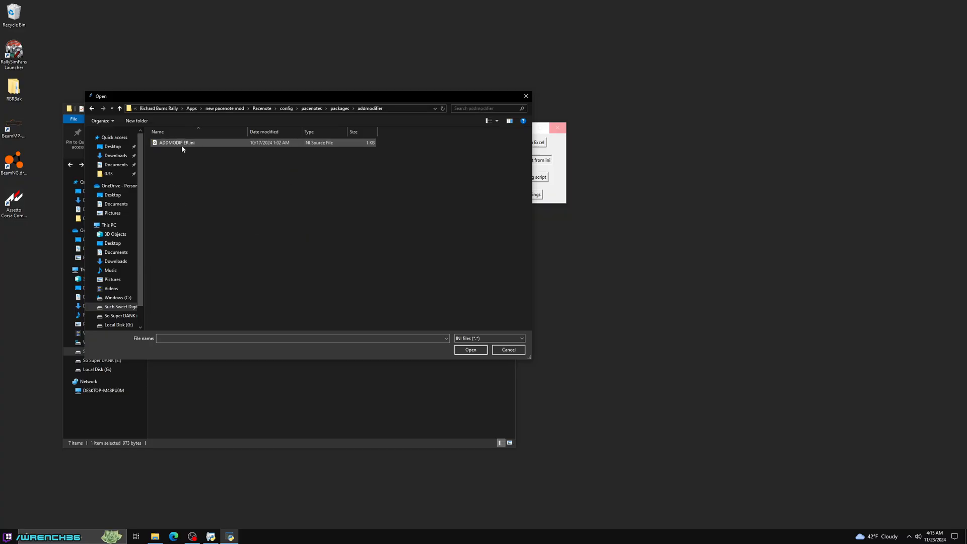
left_click(181, 146)
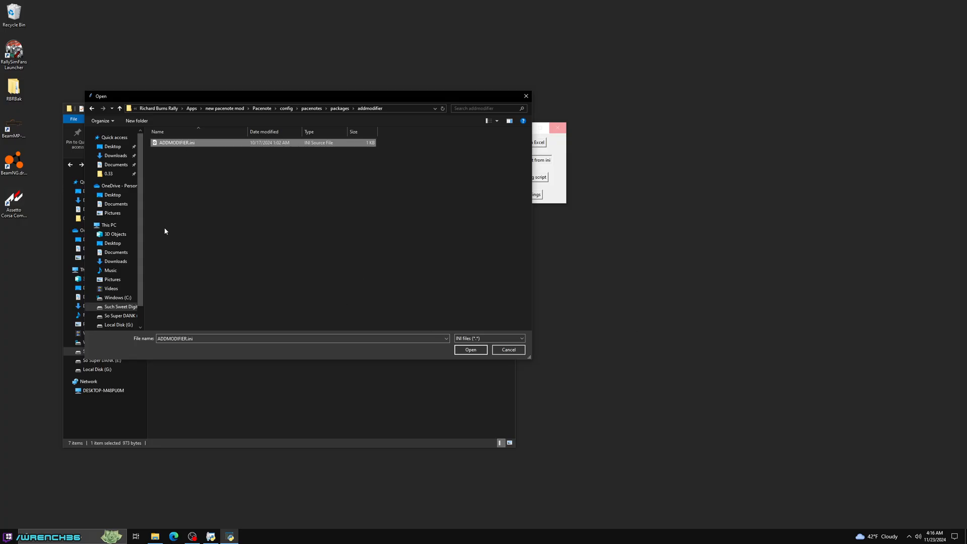
double_click(176, 144)
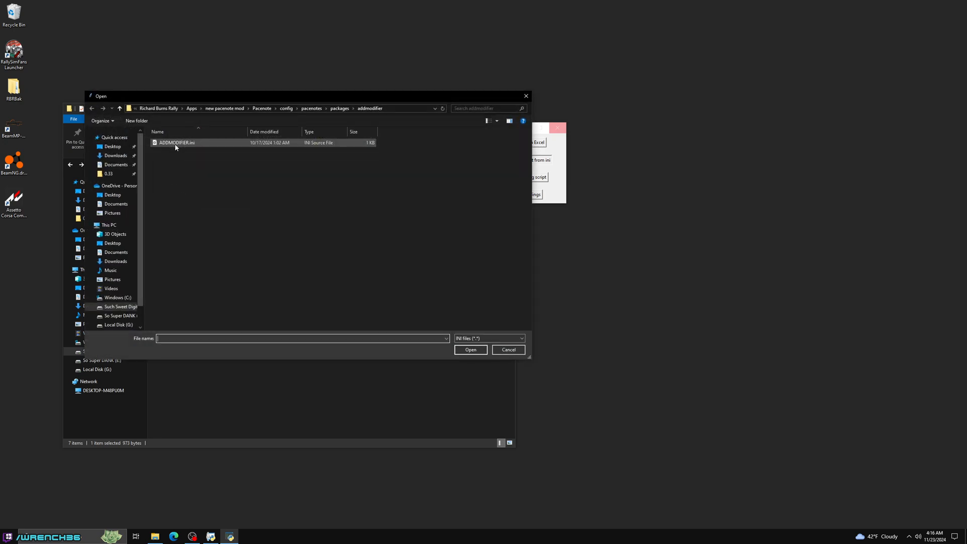
- Add ADJPREP.ini from the adjprep package folder and CAUTIONS.ini from the cautions package folder
left_click(340, 108)
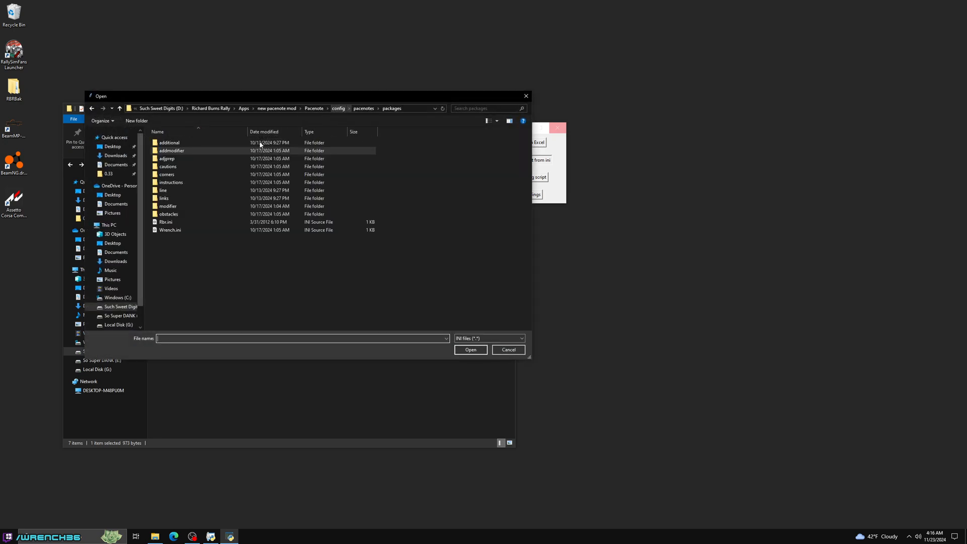
double_click(171, 156)
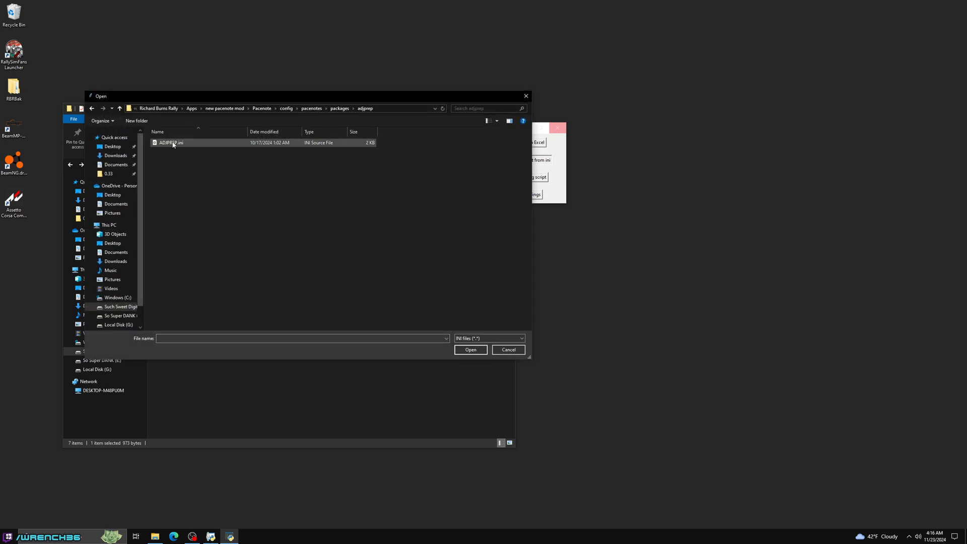
double_click(173, 145)
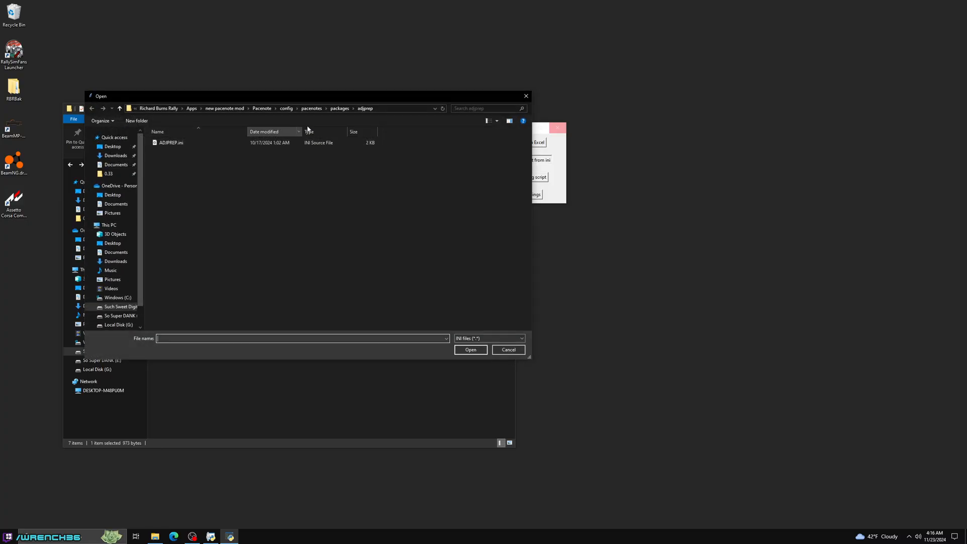
left_click(338, 109)
double_click(184, 166)
left_click(177, 144)
double_click(177, 145)
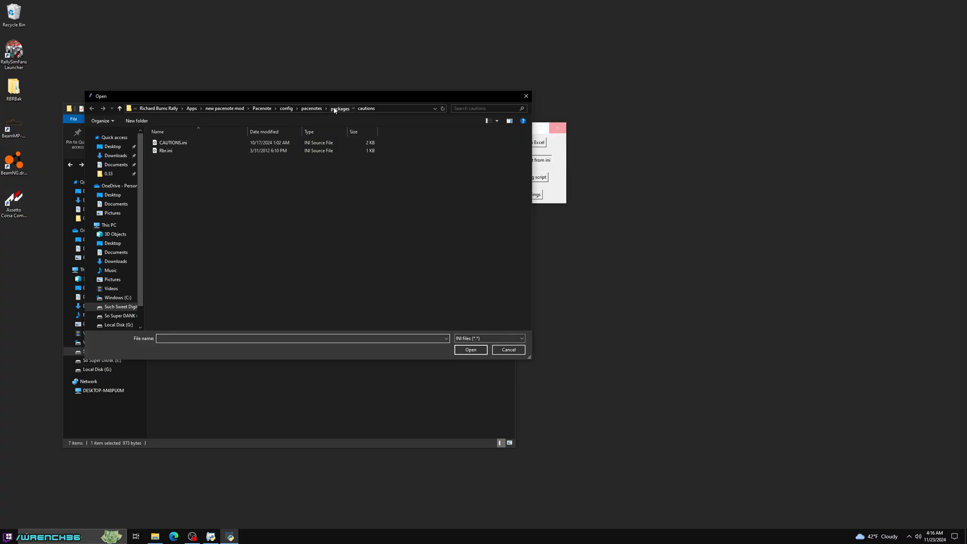
- Add CORNERS.ini from the corners package folder and INSTRUCTIONS.ini from the instructions package folder
left_click(340, 108)
double_click(169, 175)
left_click(172, 143)
double_click(173, 143)
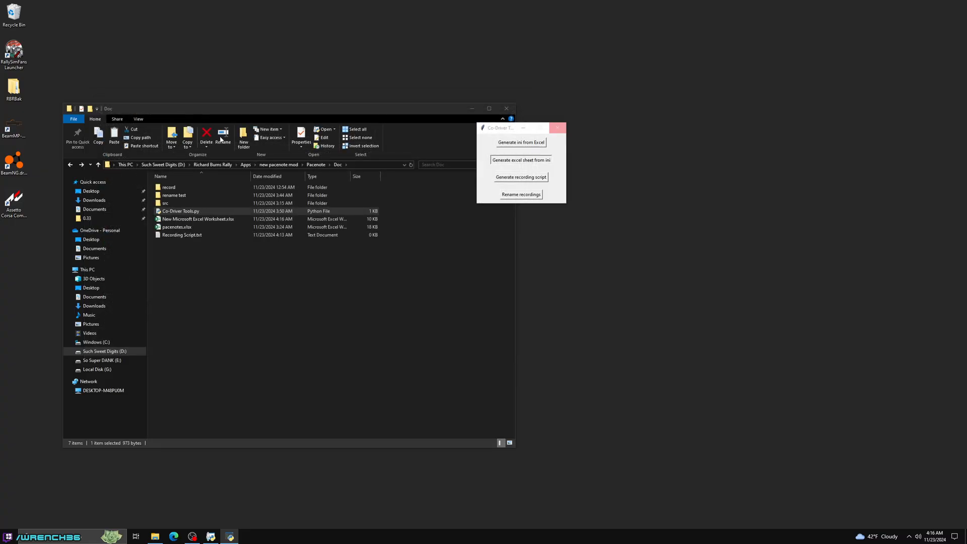
left_click(339, 109)
double_click(186, 183)
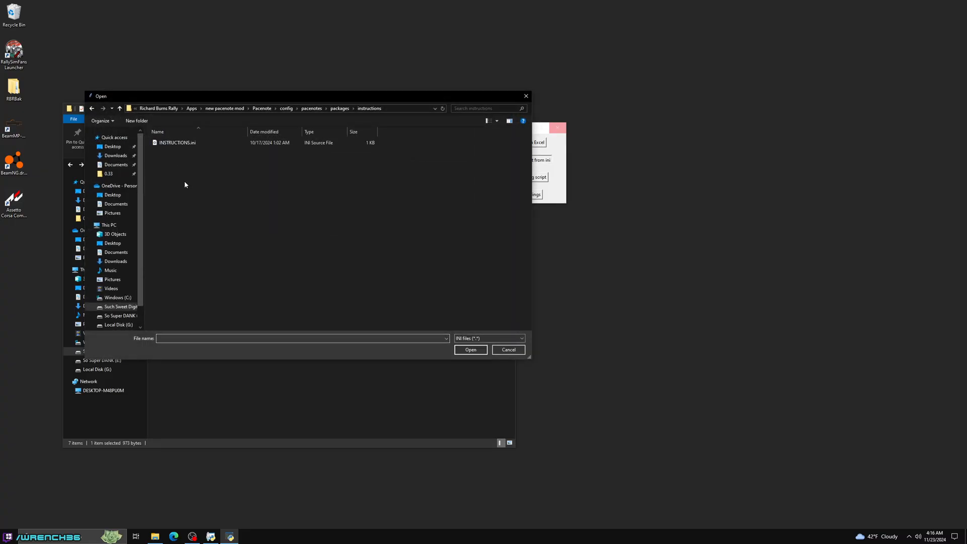
double_click(189, 146)
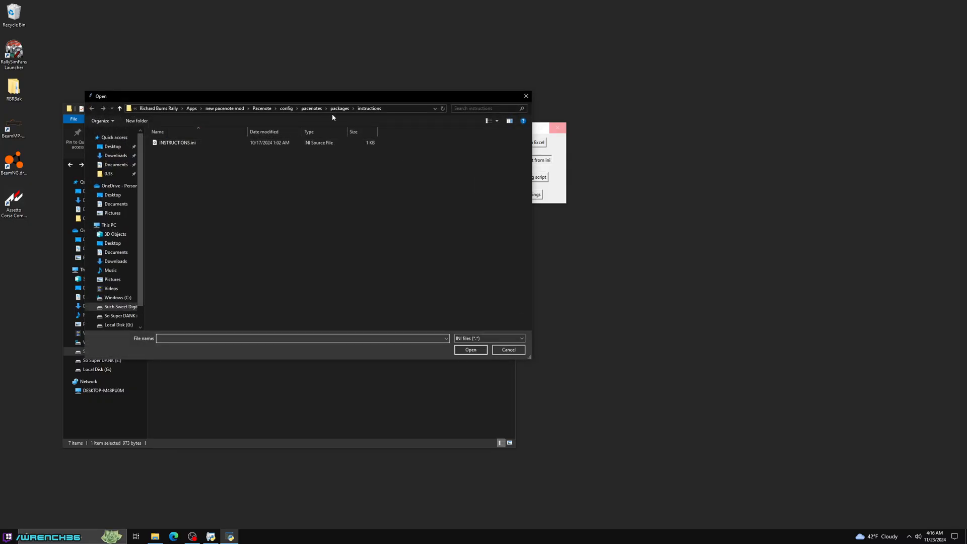
- Check the line, links and modifier package folders for custom ini files
left_click(331, 114)
double_click(187, 189)
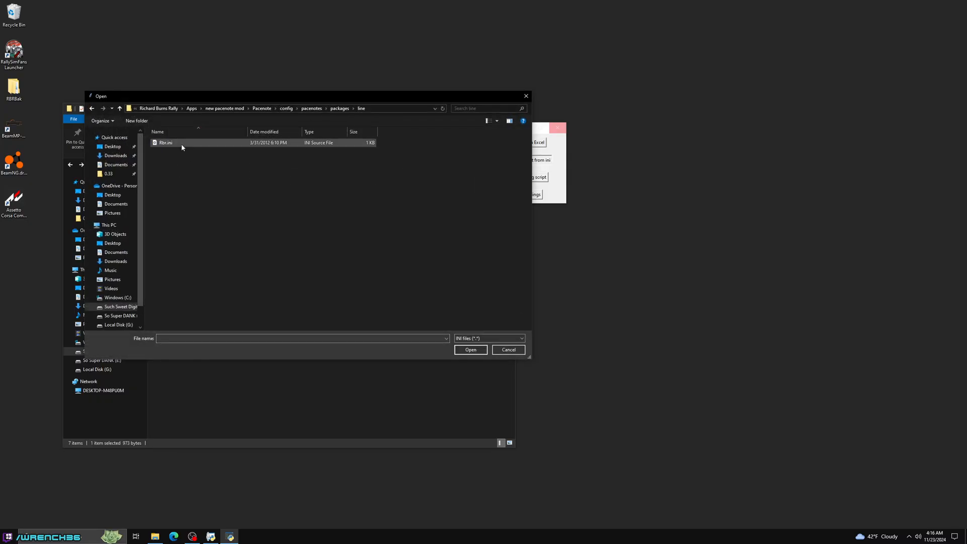
left_click(339, 109)
double_click(180, 197)
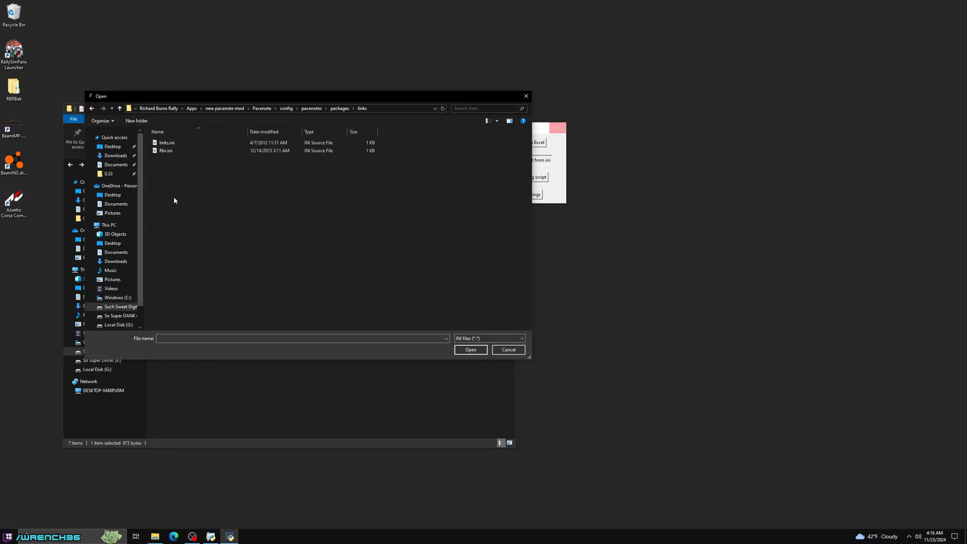
left_click(185, 145)
left_click(339, 108)
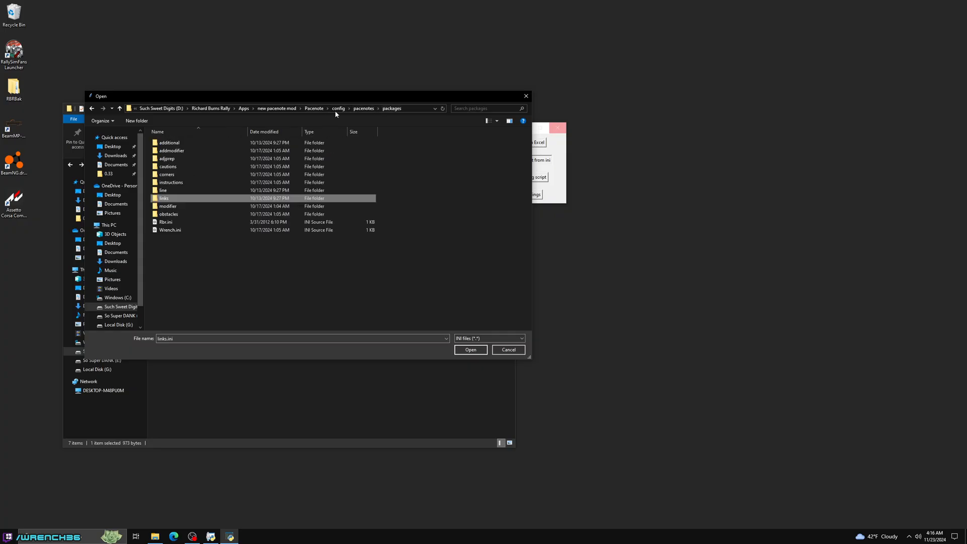
double_click(199, 208)
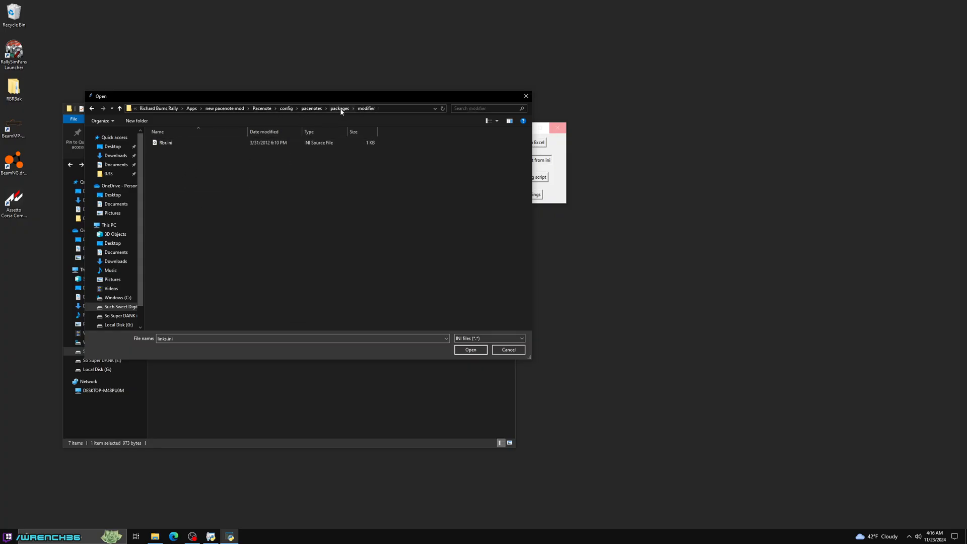
- Add OBSTACLES.ini from the obstacles folder and Rbr.ini from the additional folder, ending the ini file selection
left_click(339, 108)
double_click(181, 217)
double_click(186, 151)
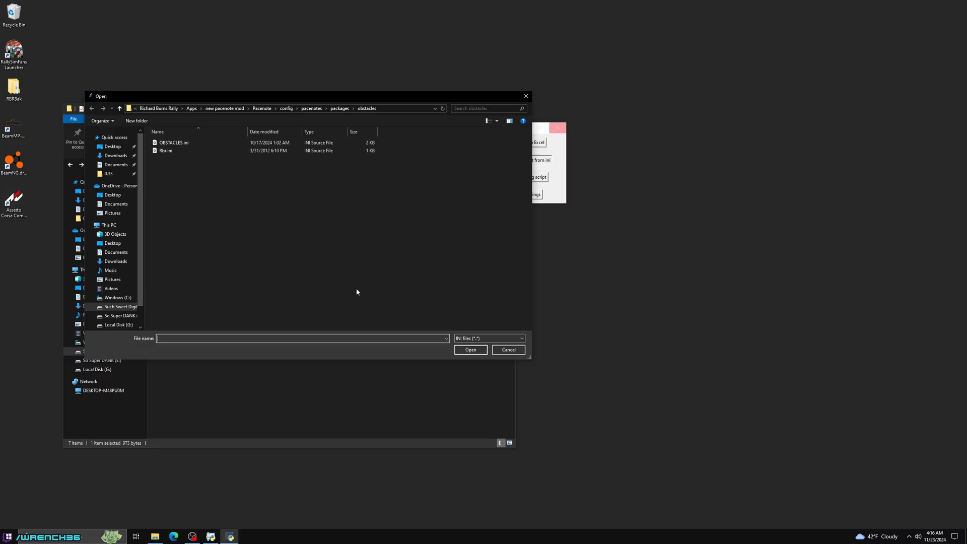
left_click(345, 109)
double_click(170, 143)
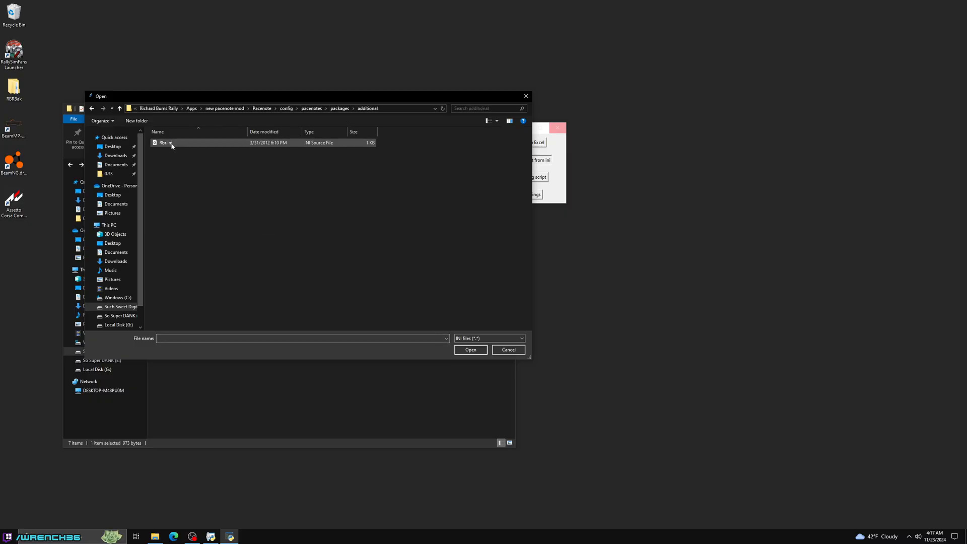
double_click(171, 145)
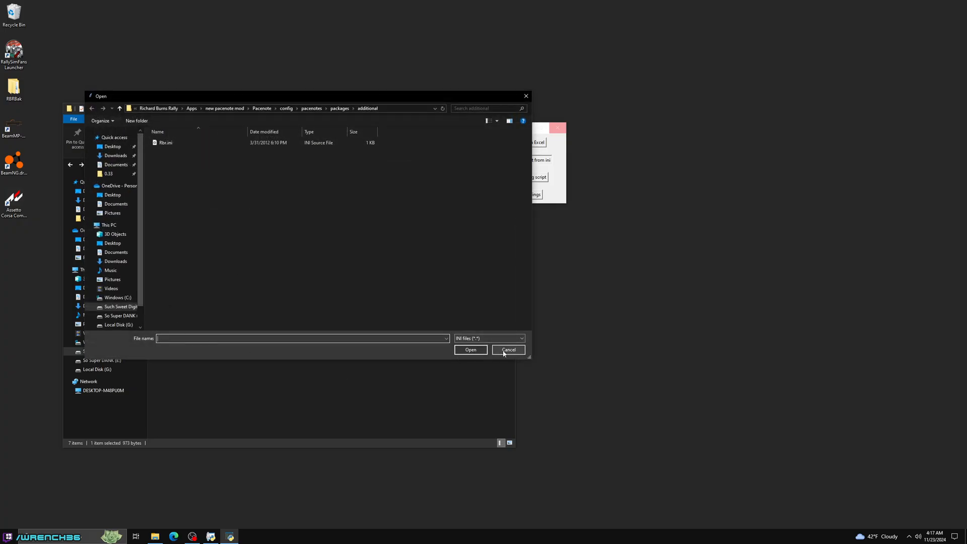
left_click(509, 350)
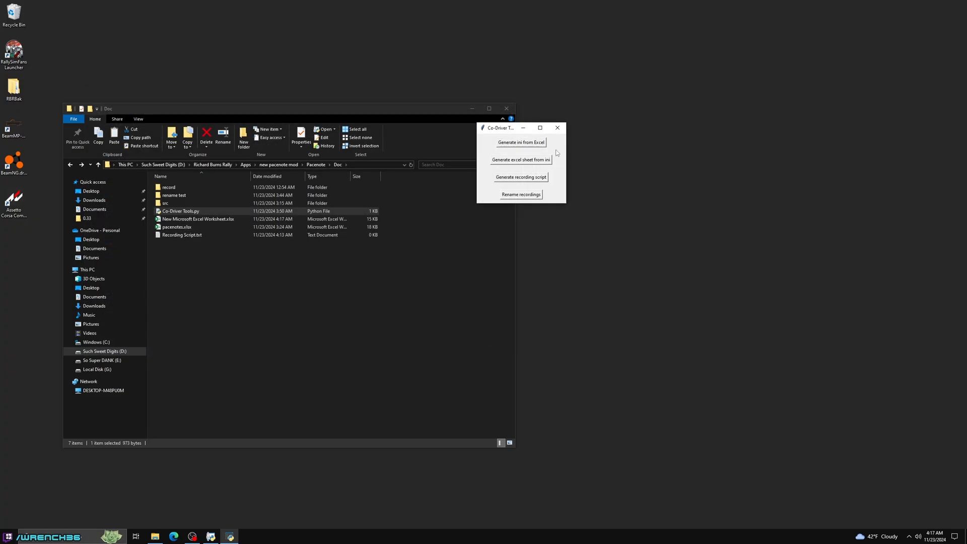
- Open New Microsoft Excel Worksheet.xlsx and review the pacenote data, the organization table and the sheets from ADDMODIFIER to Rbr
double_click(227, 222)
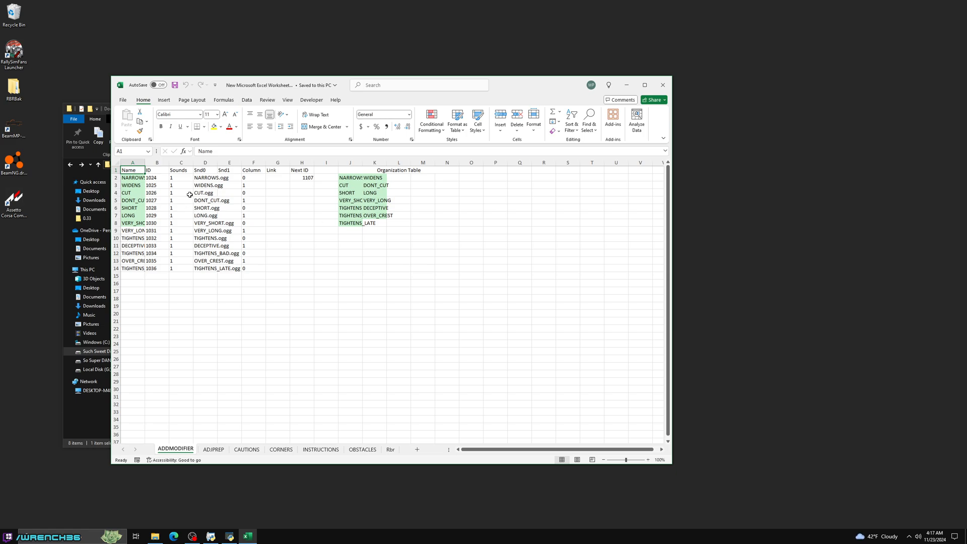
left_click_drag(133, 170, 266, 275)
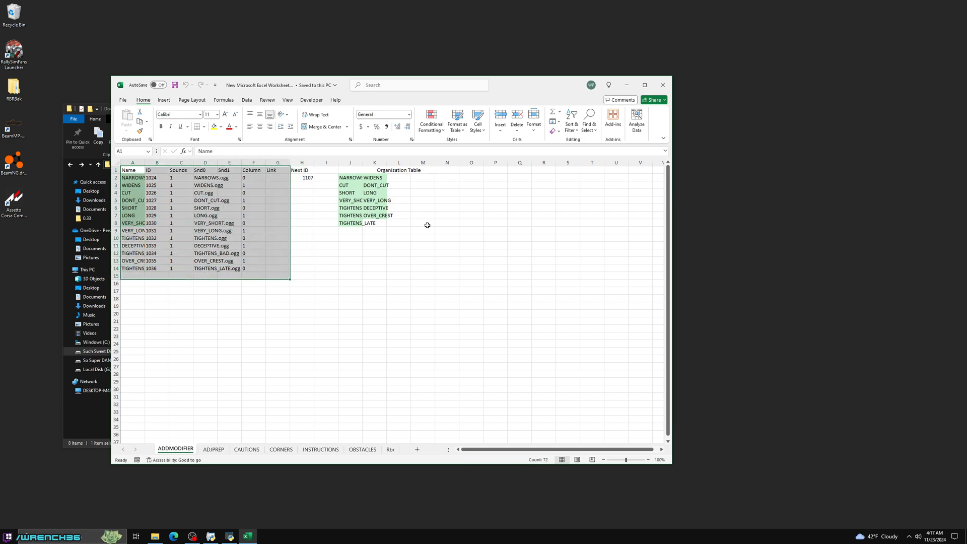
left_click_drag(408, 172, 413, 256)
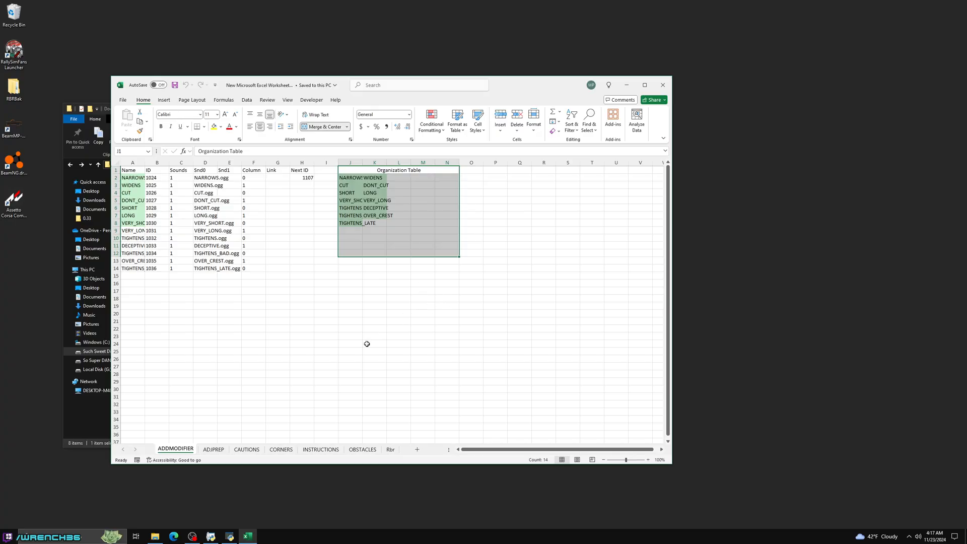
left_click(213, 450)
left_click(245, 452)
left_click(279, 453)
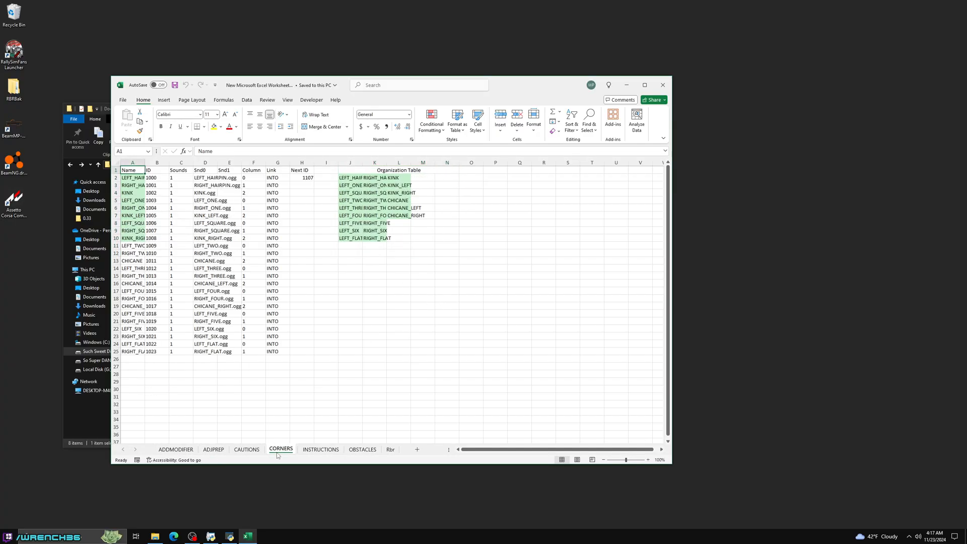
left_click(181, 452)
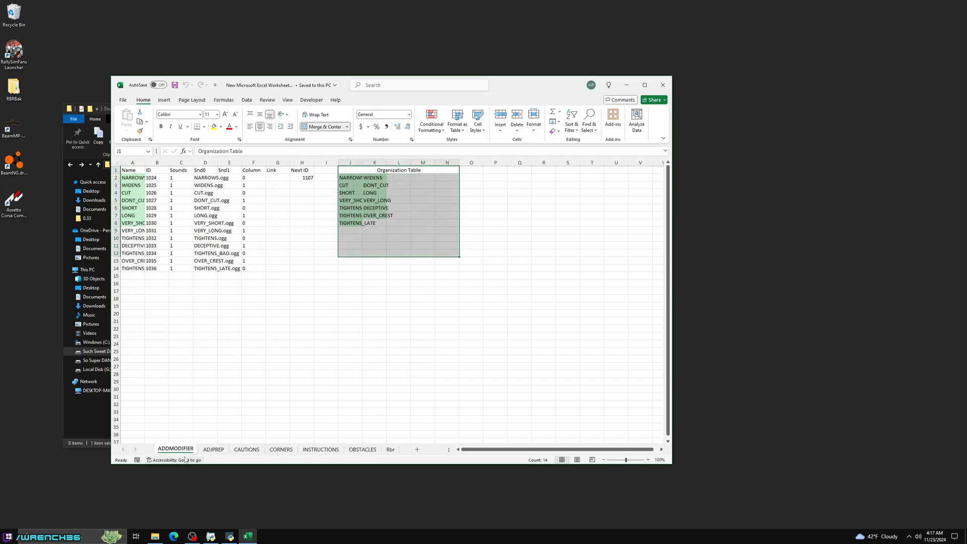
left_click(390, 450)
- Open the config\pacenotes\packages folder in File Explorer beside the workbook and compare its additional folder with the Rbr sheet
left_click_drag(508, 87, 643, 82)
left_click(193, 303)
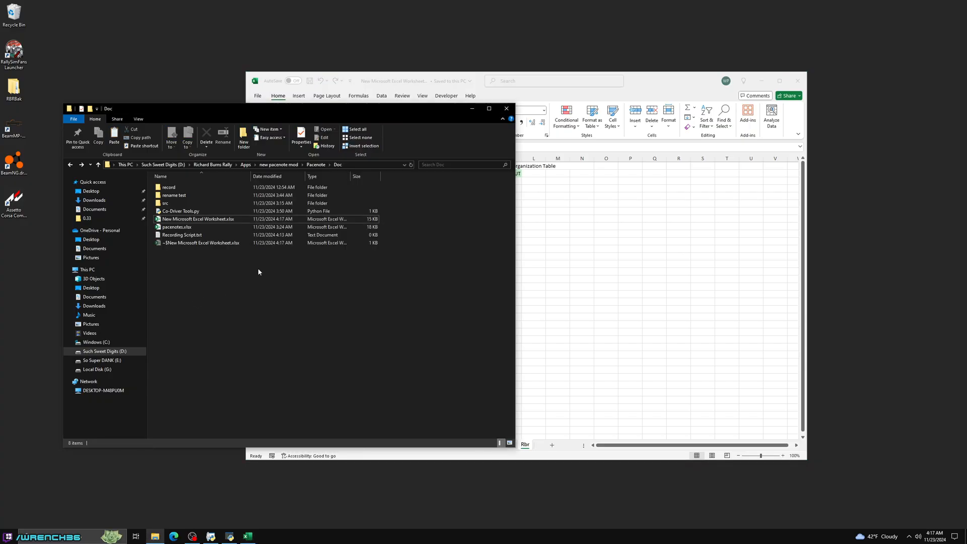
key("alt+Left")
double_click(177, 197)
double_click(172, 187)
double_click(181, 188)
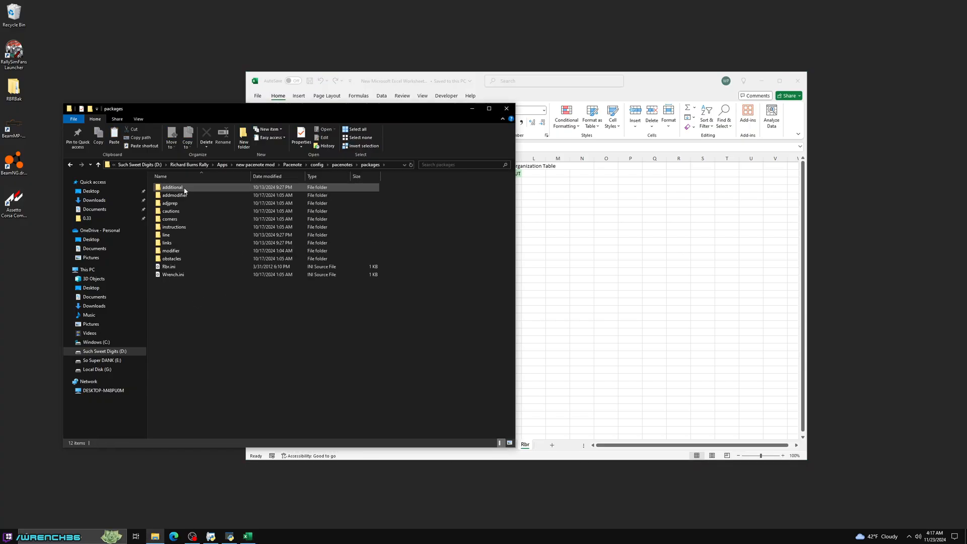
left_click(182, 188)
left_click(528, 448)
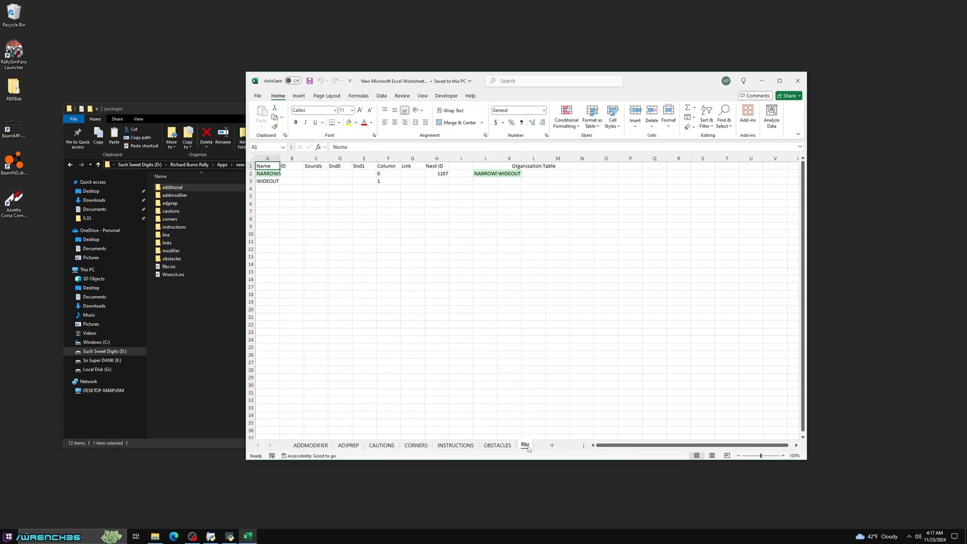
- Rename the Rbr sheet as Rbr-additional
right_click(526, 446)
left_click(550, 352)
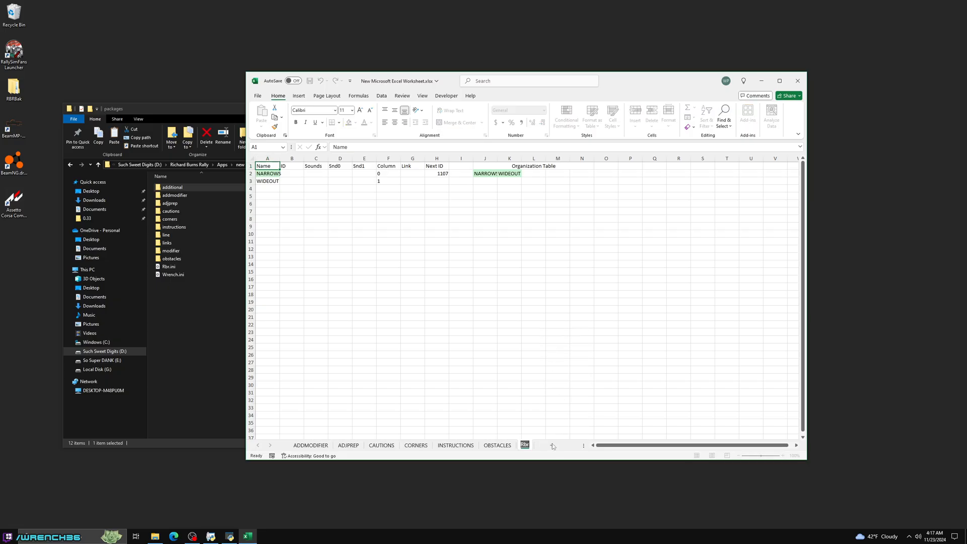
type("Rbr-additional")
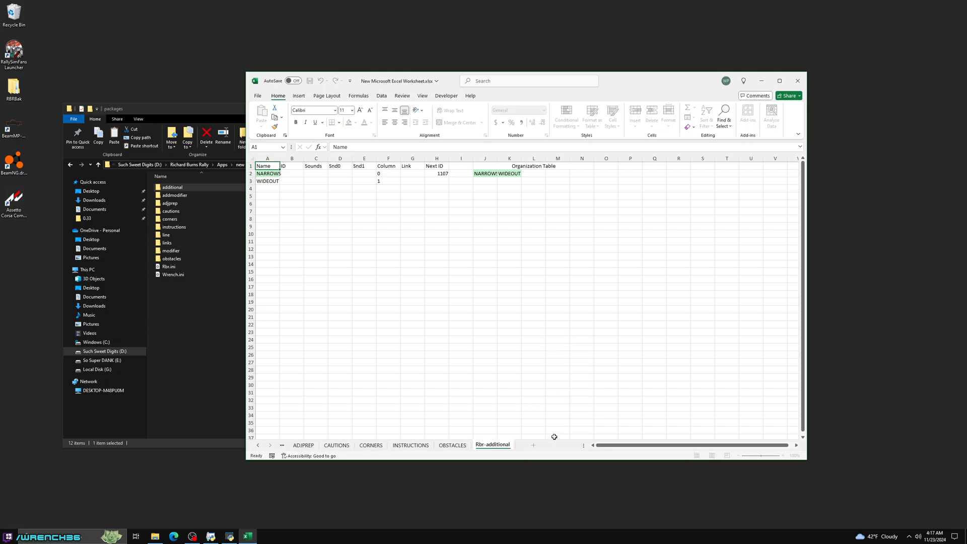
key("Return")
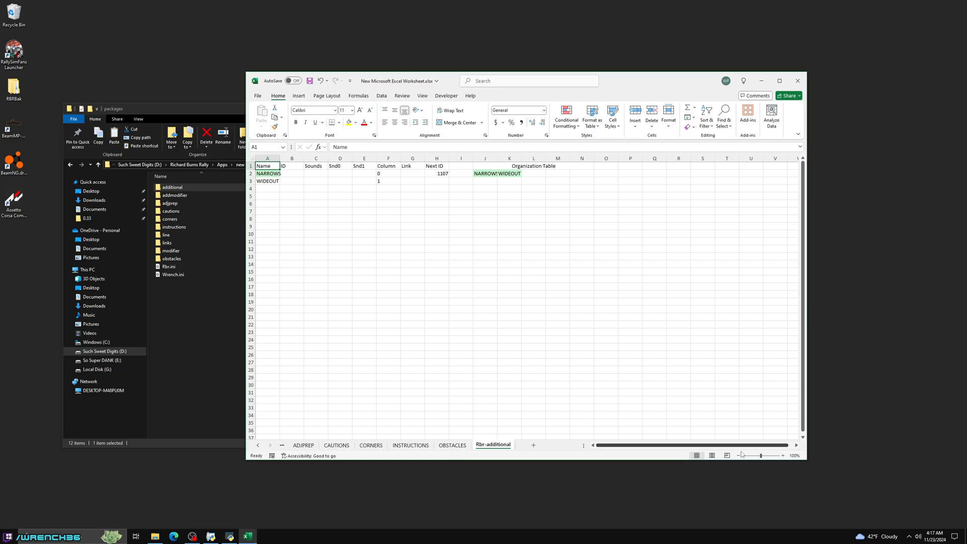
- Delete the Rbr-additional sheet from the workbook permanently
right_click(496, 448)
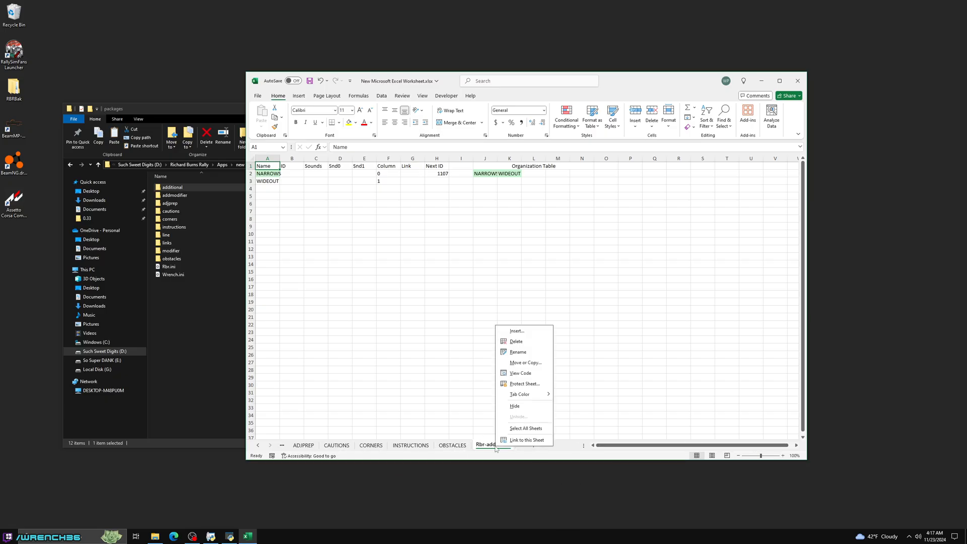
left_click(518, 342)
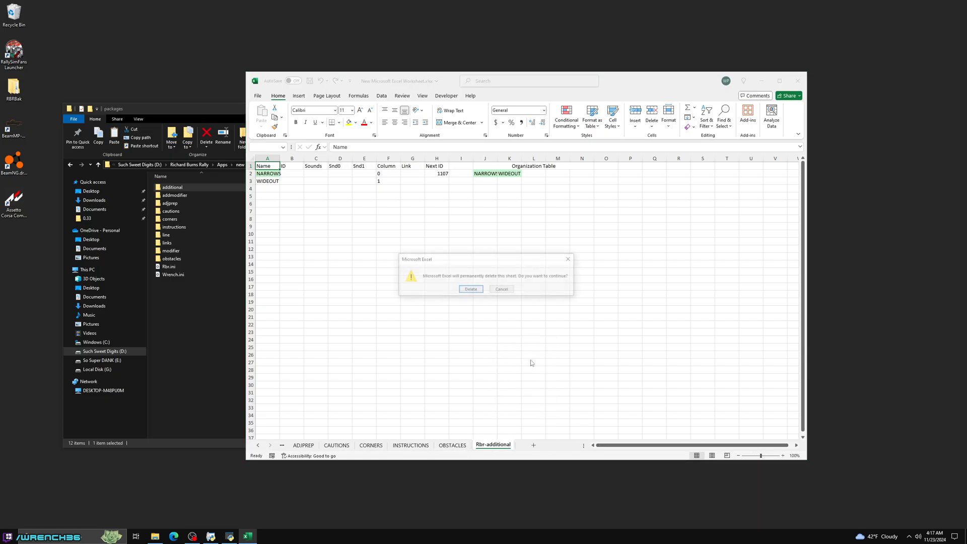
left_click(469, 292)
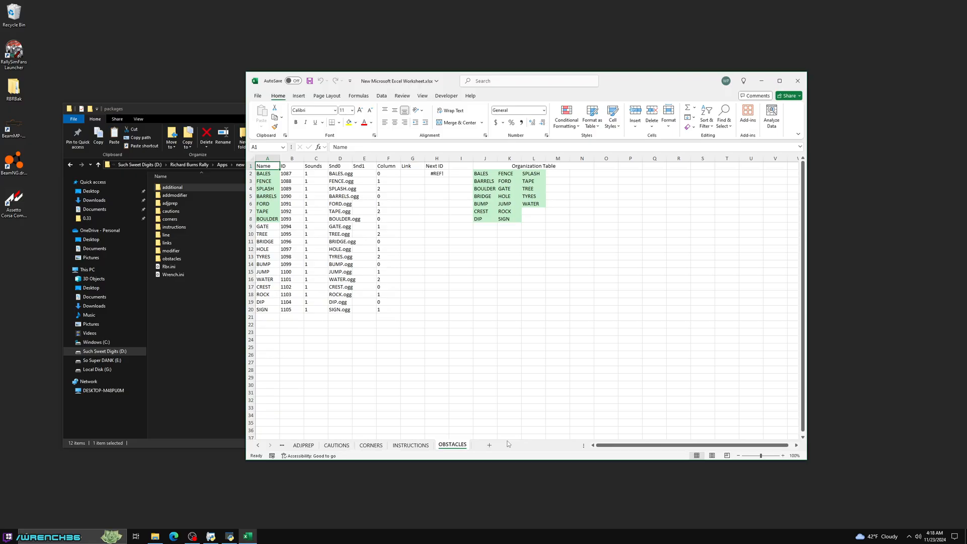
- Go to the ADDMODIFIER sheet and inspect the Next ID formula in cell H2
left_click(258, 446)
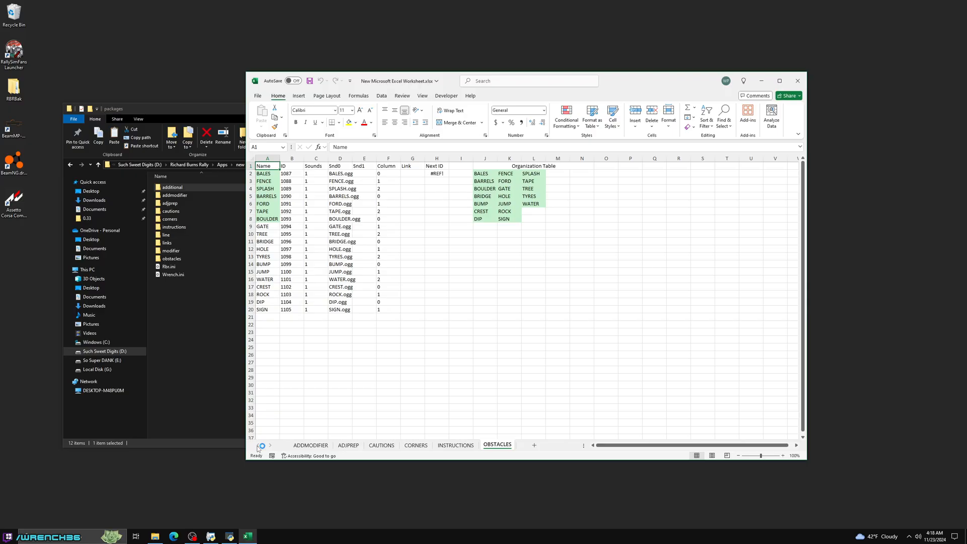
left_click(310, 445)
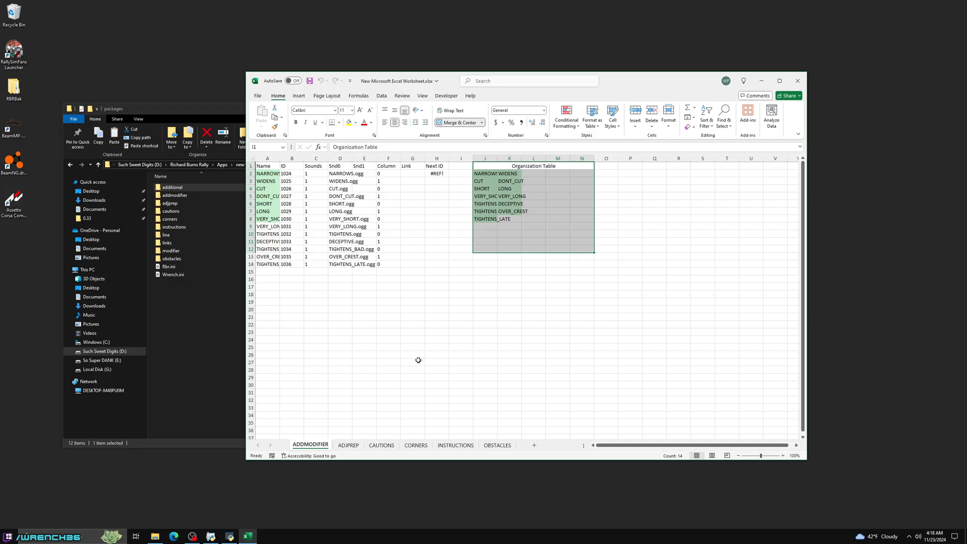
left_click(388, 355)
left_click(436, 174)
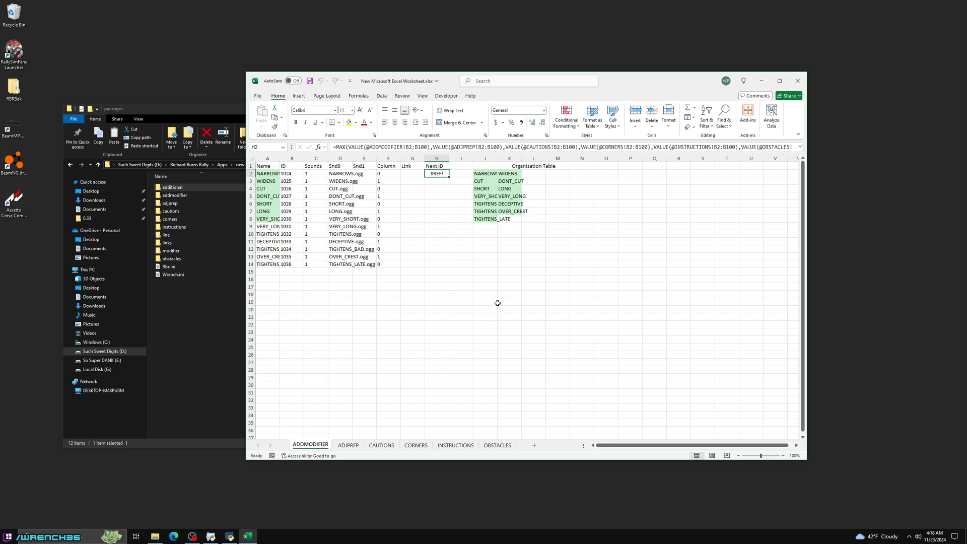
- Close the workbook without saving and reopen New Microsoft Excel Worksheet.xlsx from the Doc folder under Pacenote
left_click(798, 81)
left_click(560, 324)
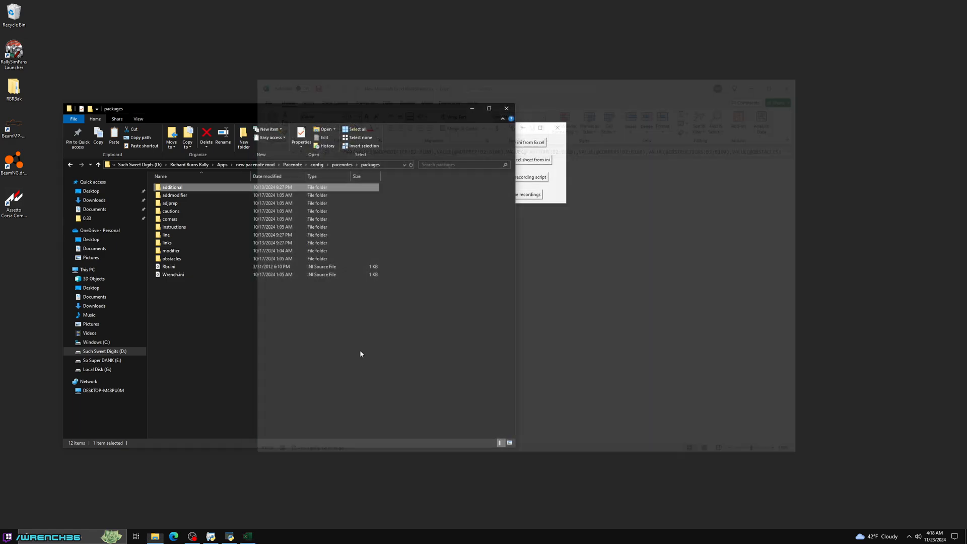
left_click(215, 290)
key("alt+Left")
left_click(323, 165)
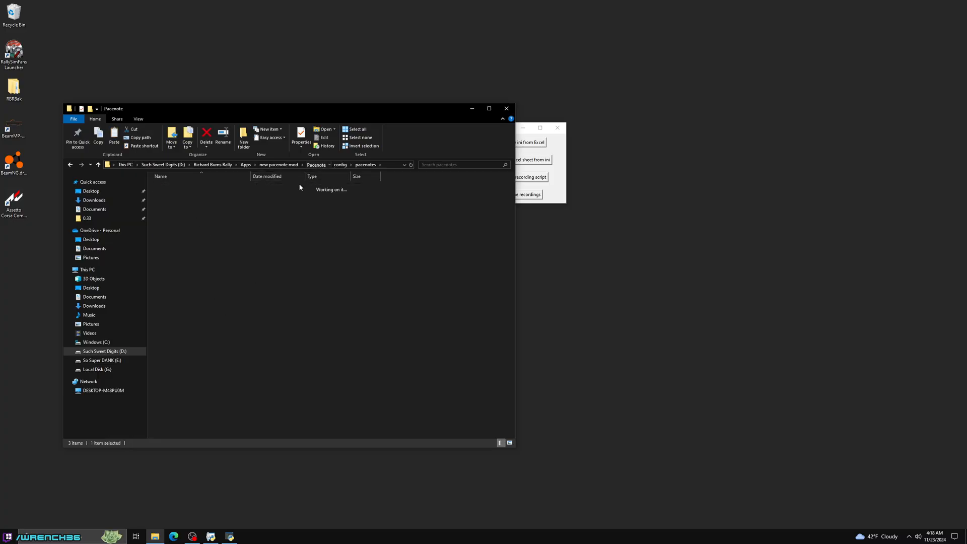
double_click(179, 203)
double_click(196, 220)
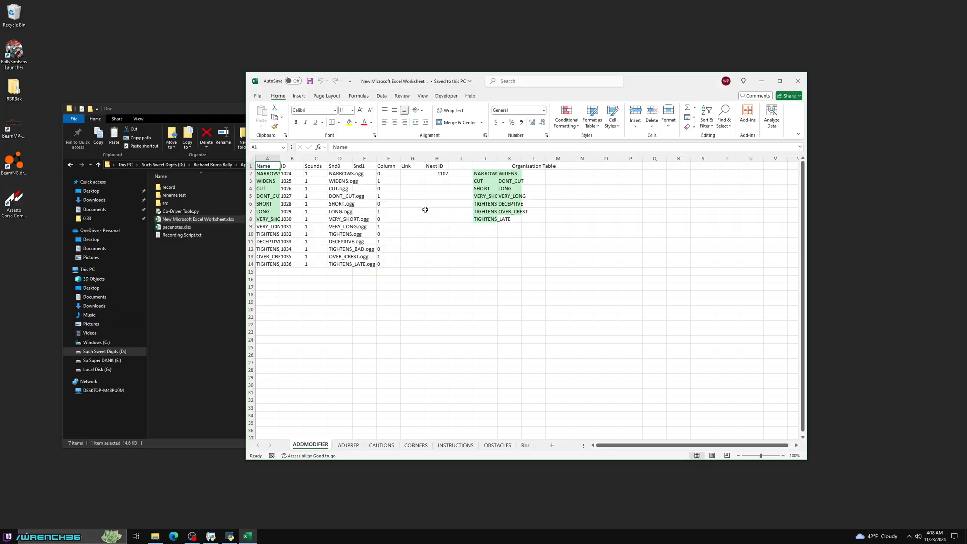
- Fit the Name column of the ADDMODIFIER sheet to its contents and add TIGHTENS_TWICE in cell A15
left_click(438, 174)
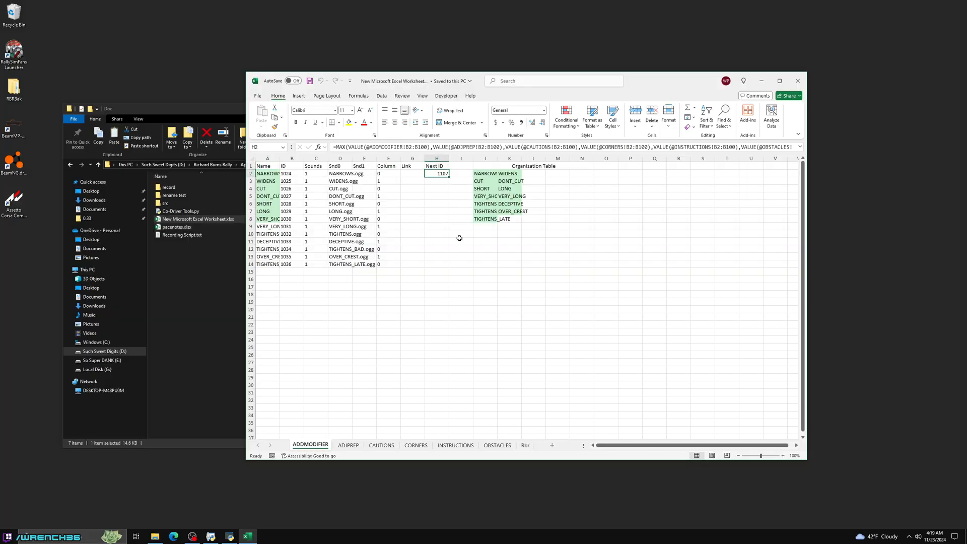
double_click(279, 159)
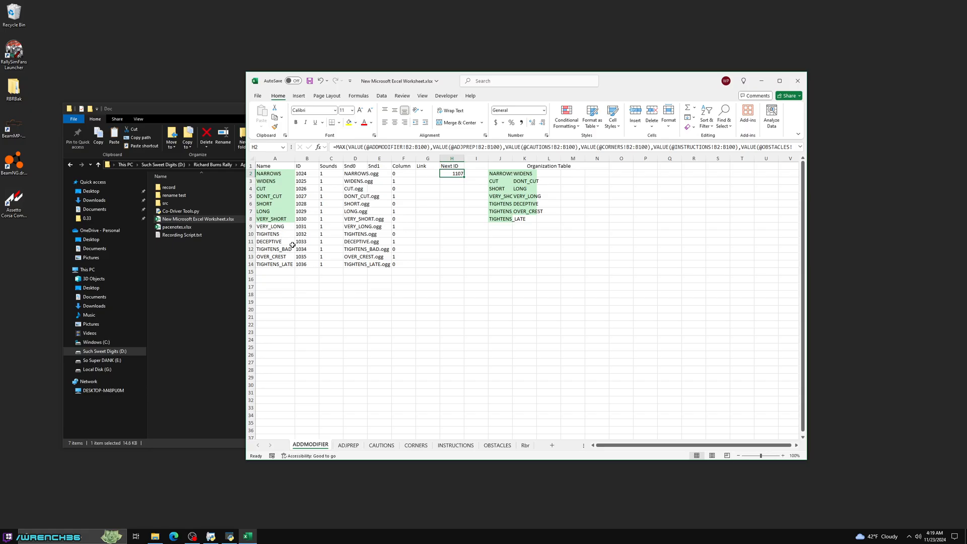
left_click(279, 273)
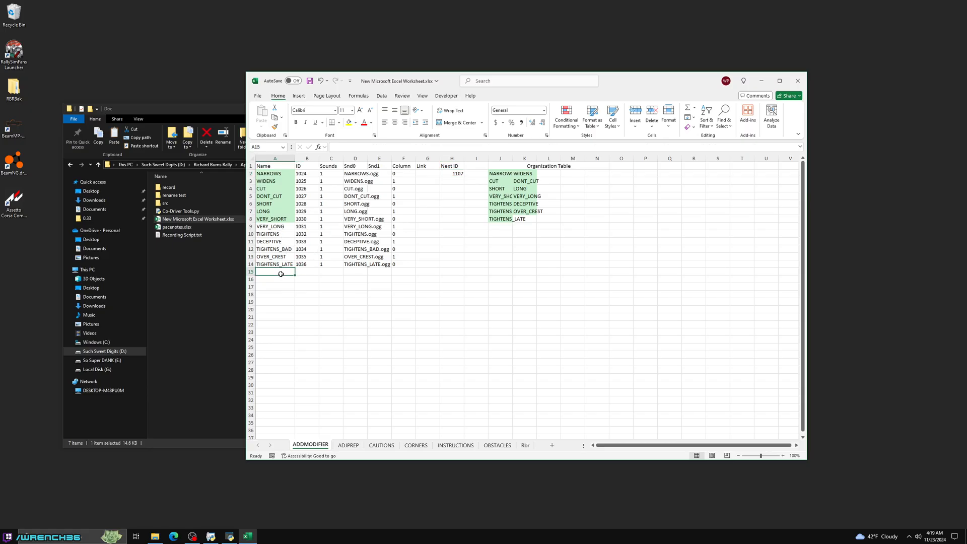
type("TIGH")
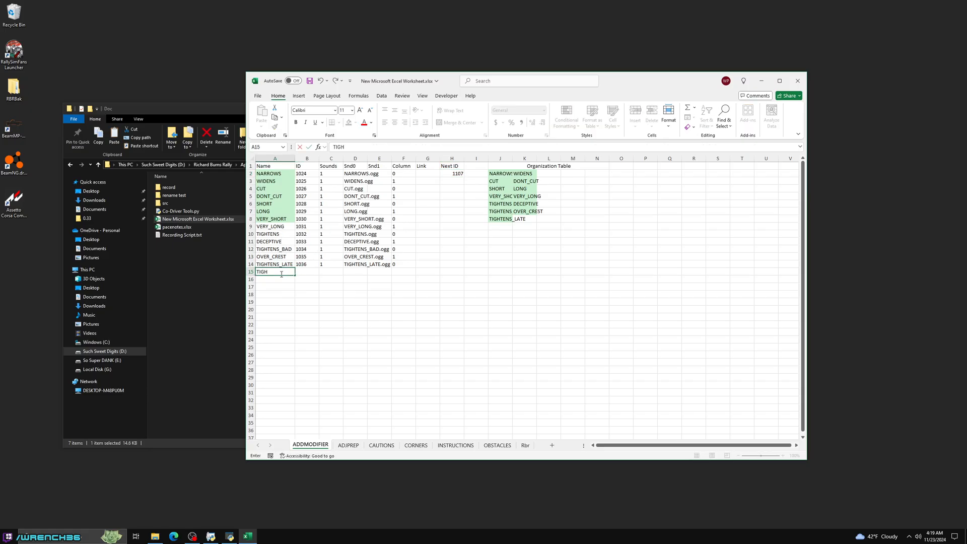
type("TENS_TWICE")
key("Return")
left_click(281, 274)
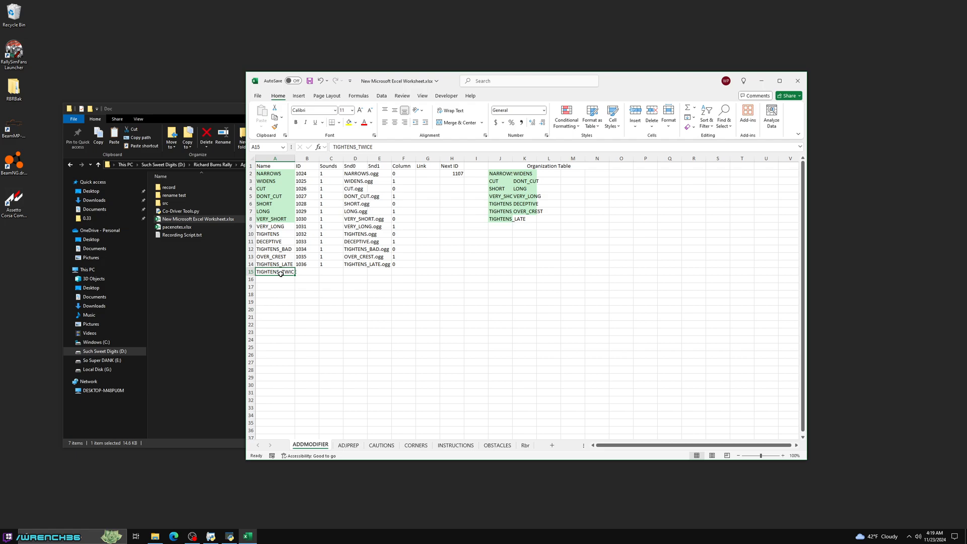
- Examine the @ signs before the sheet references in the Next ID formula, leaving the formula as it is
left_click(302, 273)
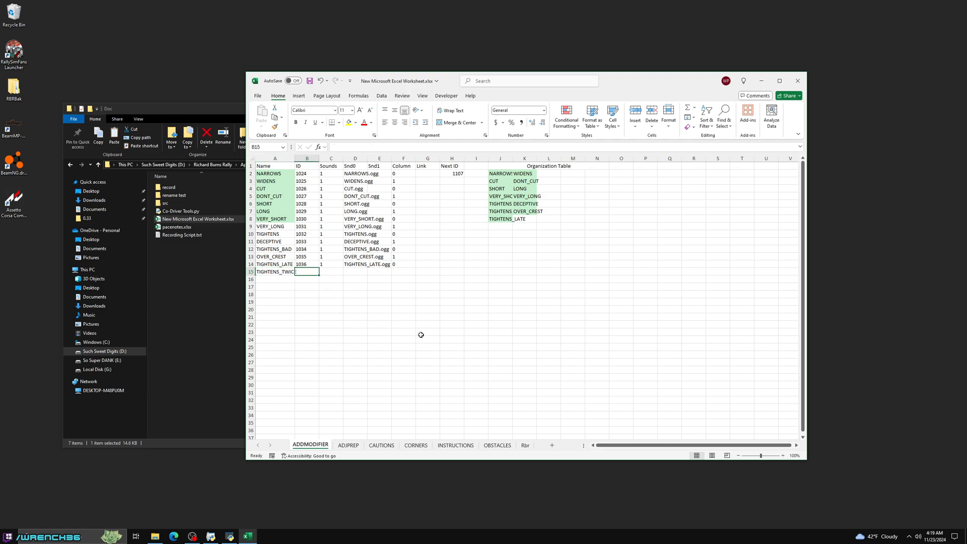
left_click(455, 173)
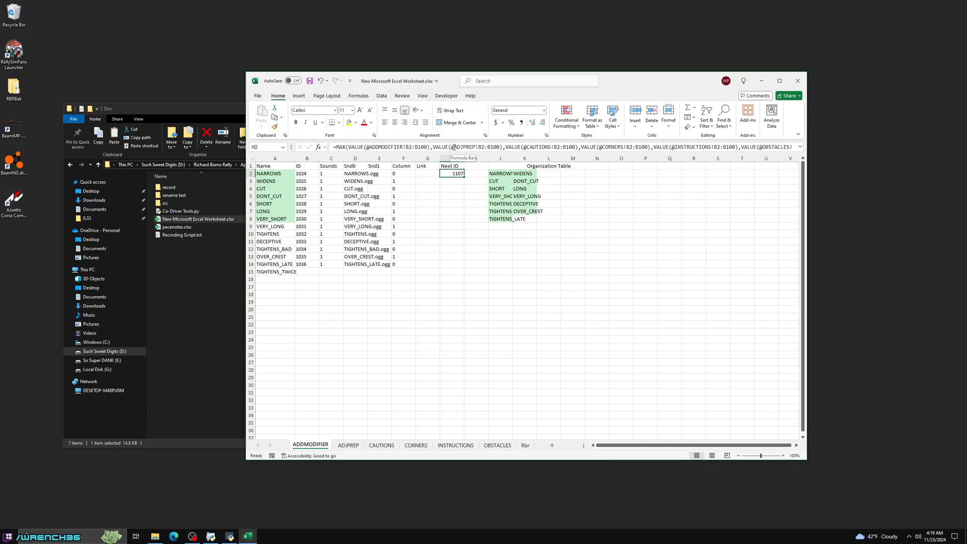
left_click(452, 147)
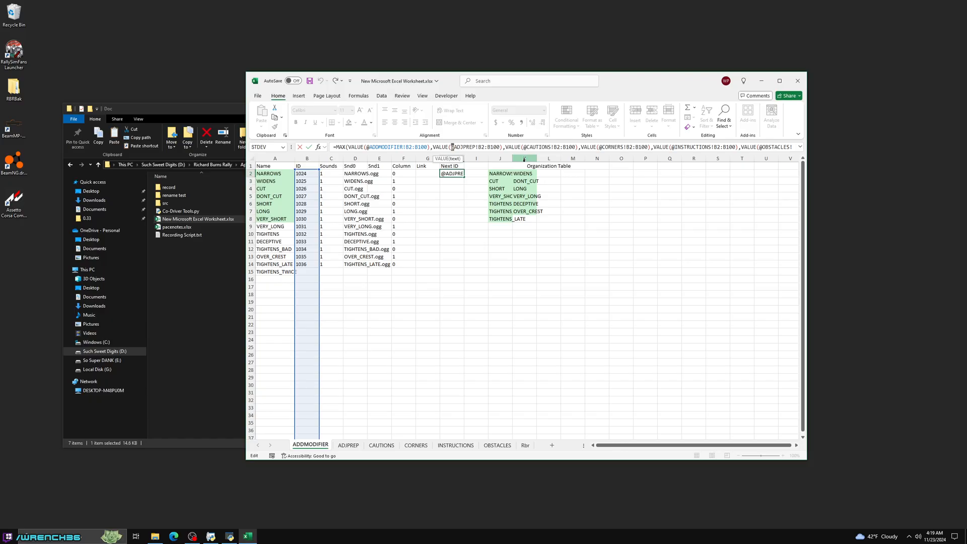
key("ctrl+Return")
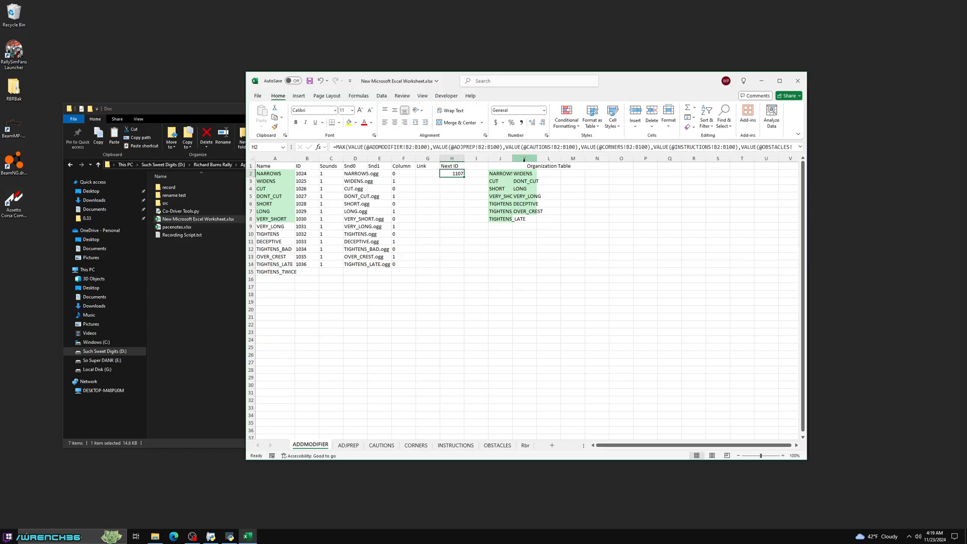
- Replace every @ in the whole workbook with nothing, then close Find and Replace
key("ctrl+f")
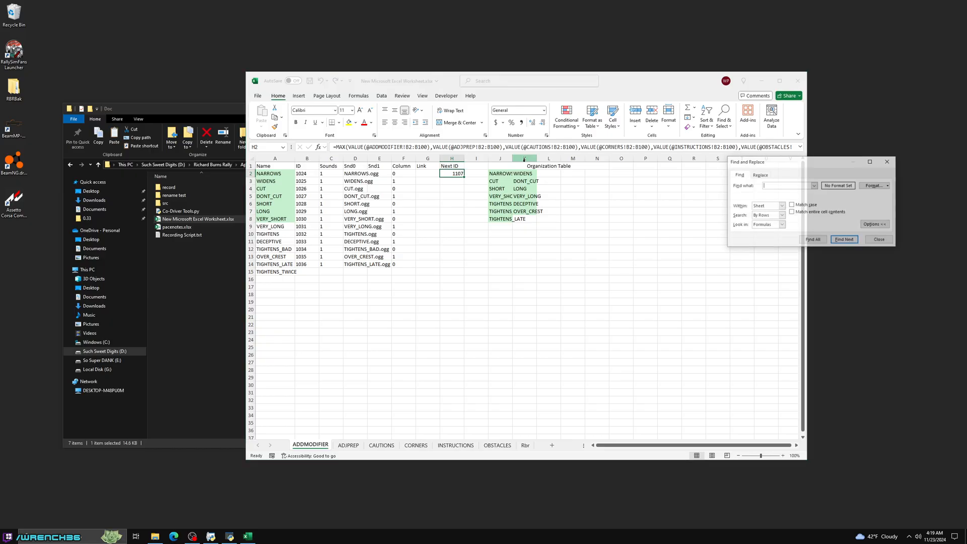
left_click(760, 176)
left_click(766, 206)
left_click(765, 218)
left_click(768, 185)
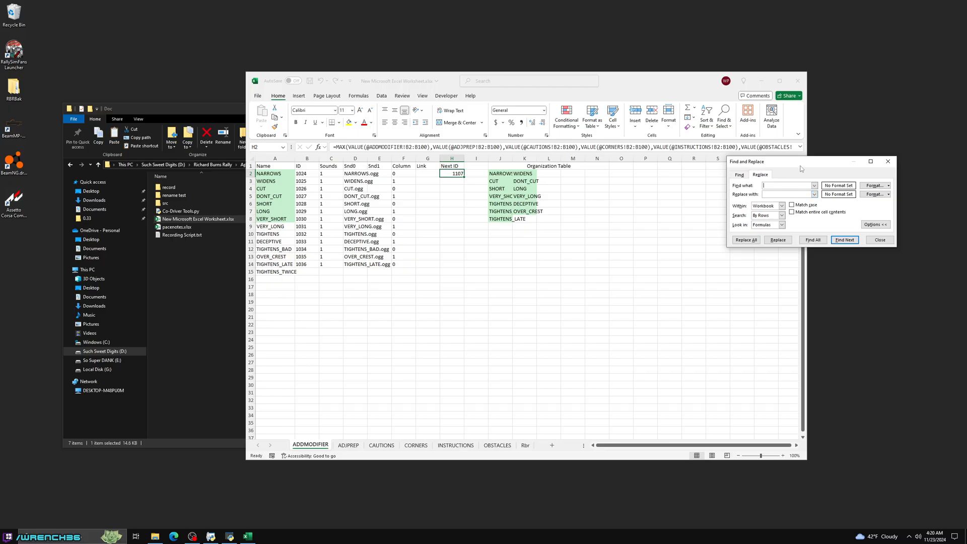
type("@")
left_click(746, 240)
left_click(488, 290)
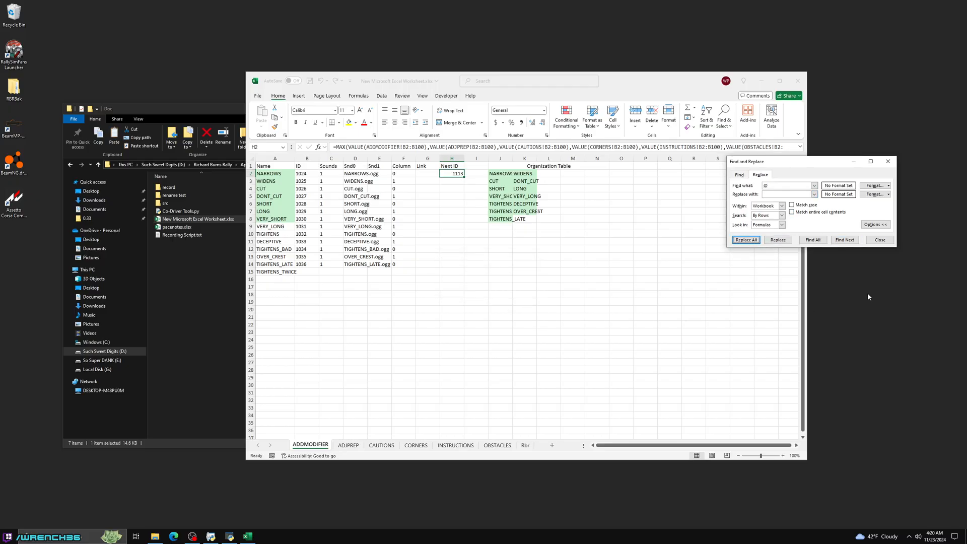
left_click(884, 169)
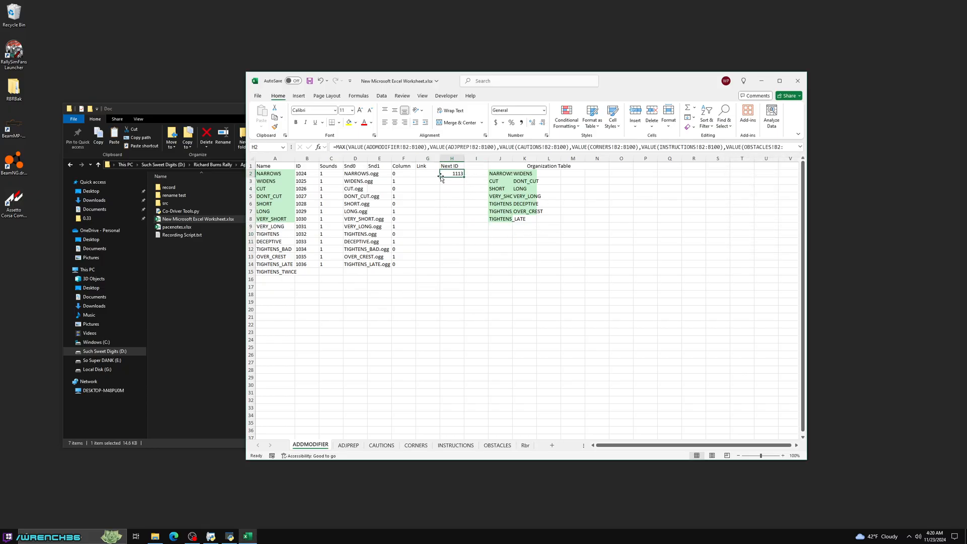
- Check the IDs and the Next ID value on the sheets from ADJPREP through Rbr
left_click(348, 445)
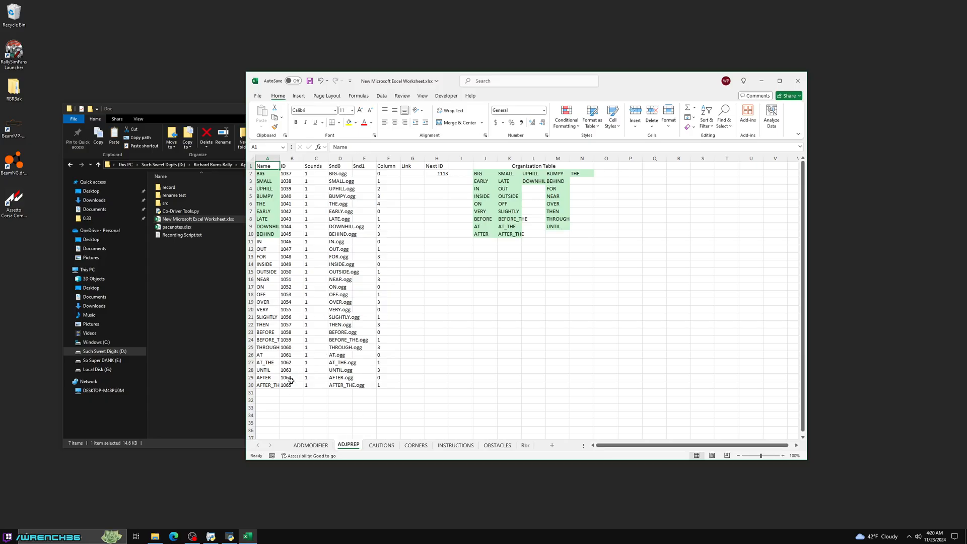
left_click(381, 446)
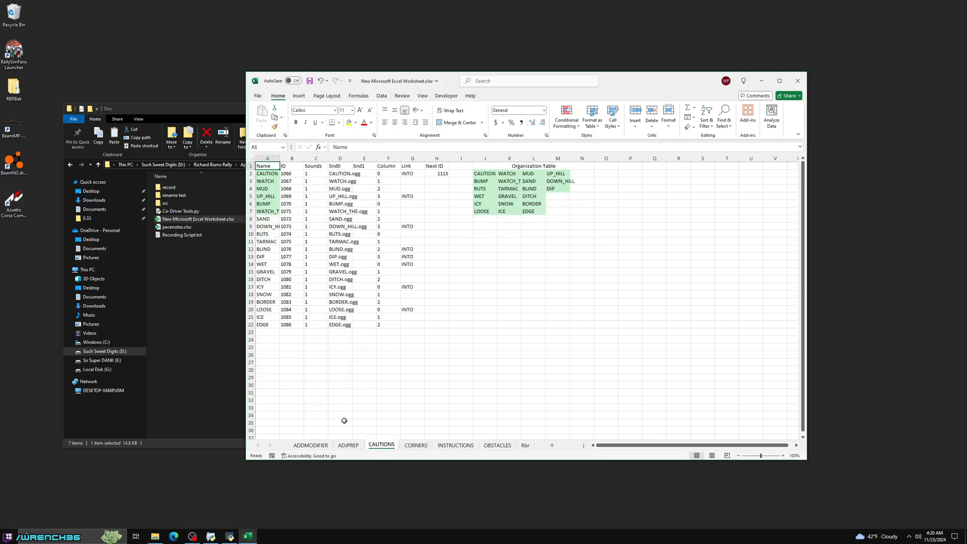
left_click(415, 446)
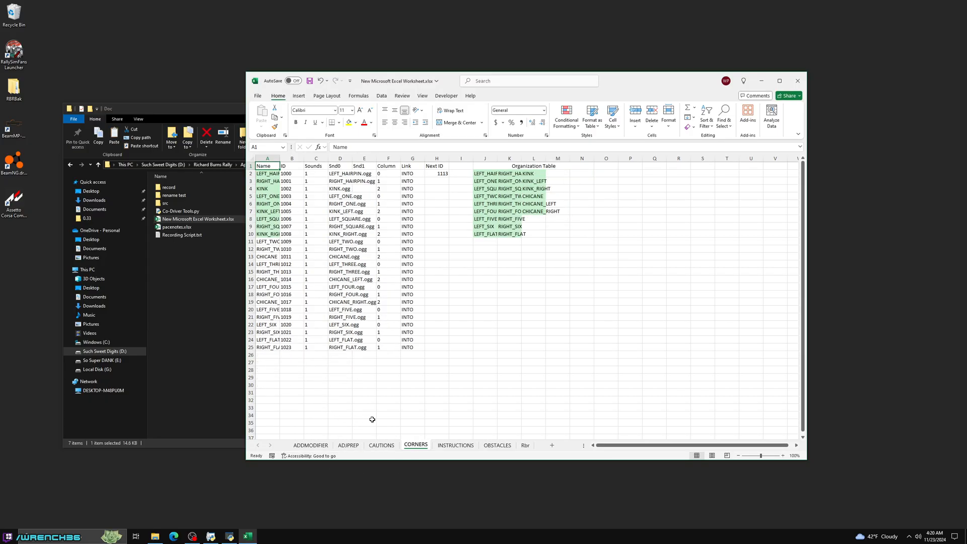
left_click(454, 446)
left_click(289, 220)
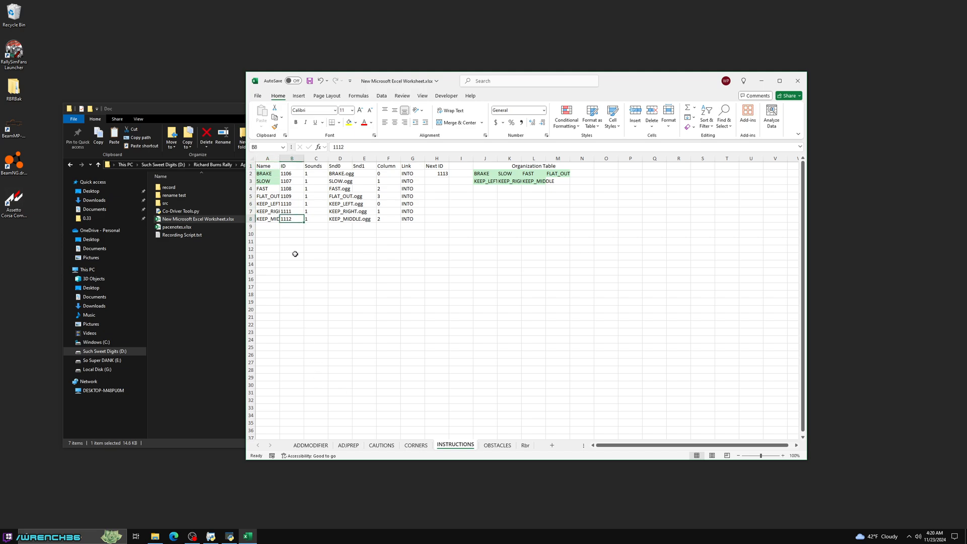
left_click(491, 446)
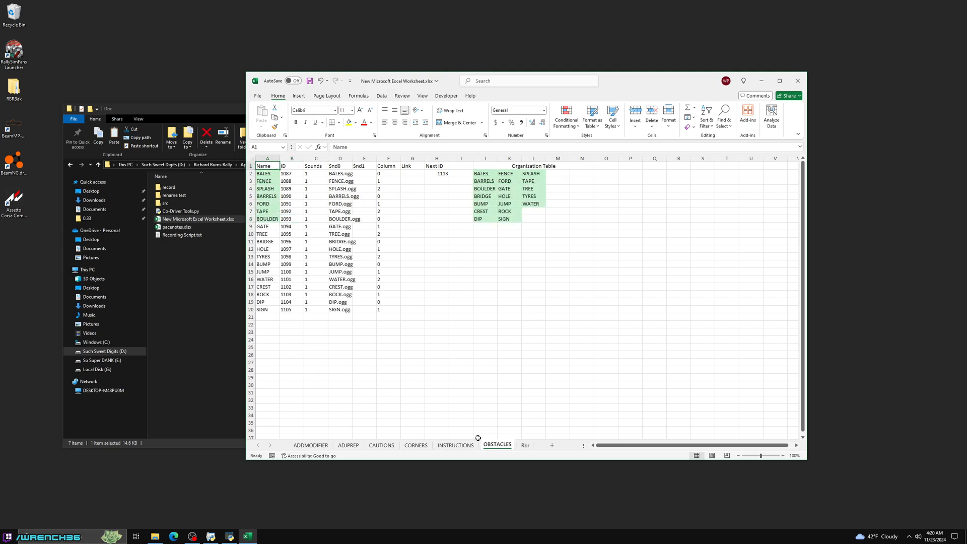
left_click(526, 446)
left_click(497, 446)
- Enter 1113 as the ID of TIGHTENS_TWICE in cell B15 of the ADDMODIFIER sheet
left_click(309, 445)
left_click(306, 272)
type("11")
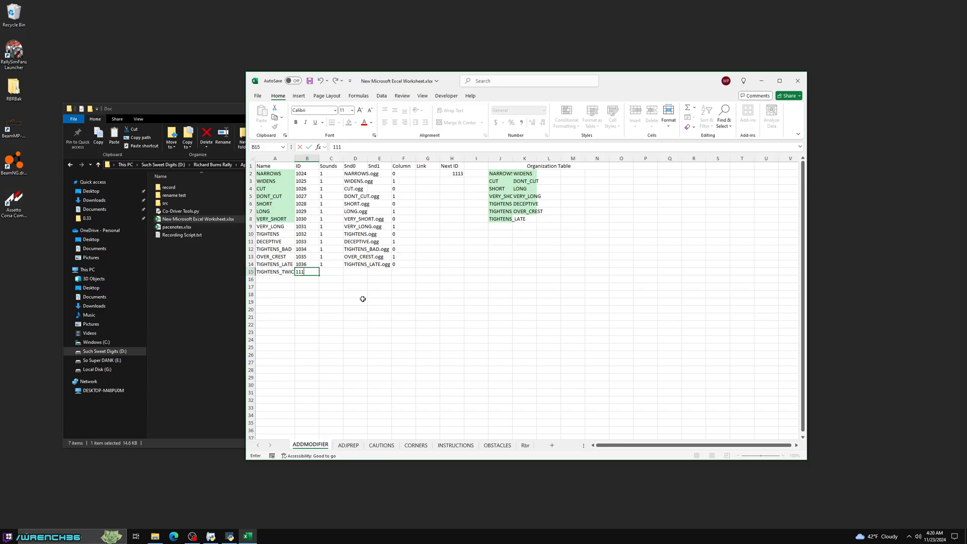
type("33")
key("ctrl+Return")
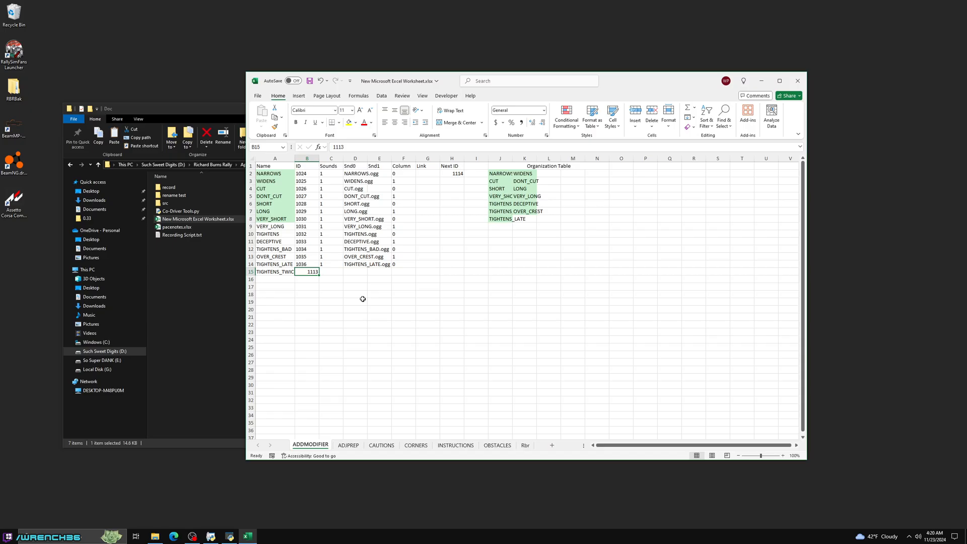
- Widen the Snd0 column to fit its file names and set the Sounds value of TIGHTENS_TWICE to 1
left_click_drag(367, 158, 393, 158)
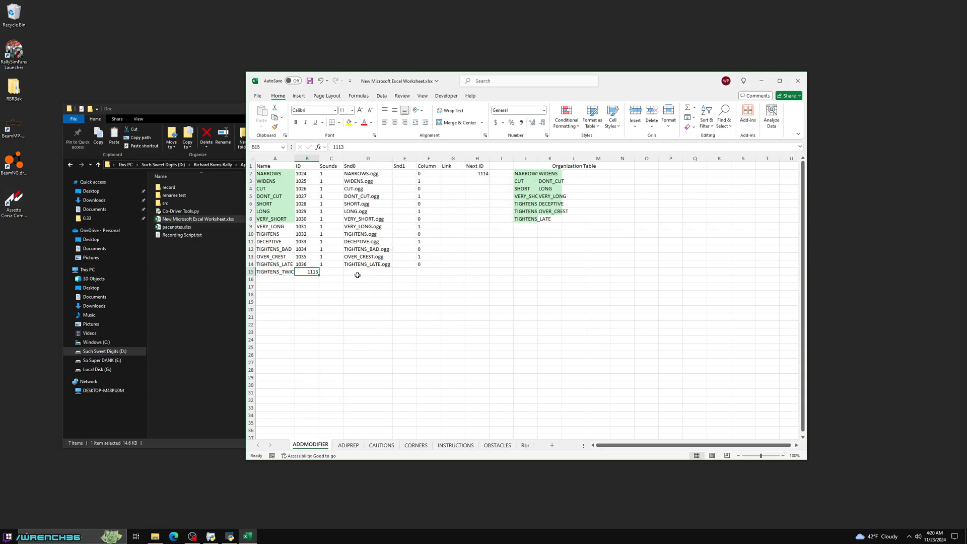
left_click(334, 275)
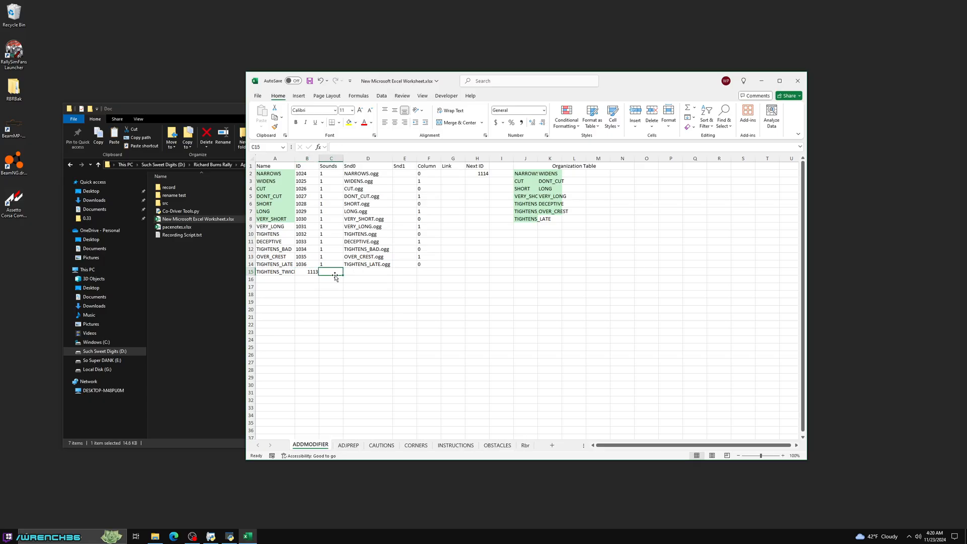
type("1")
key("Tab")
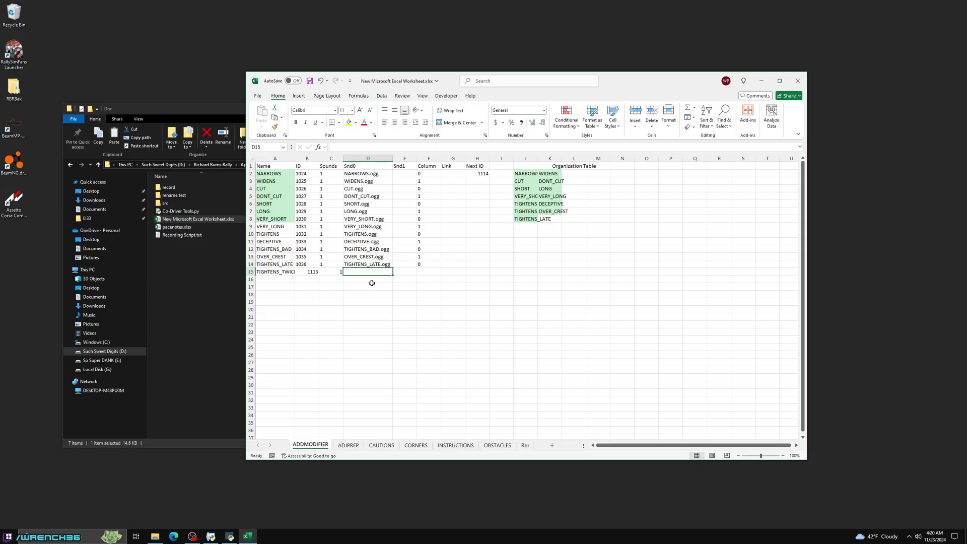
- Fill the Snd0 cell D15 of TIGHTENS_TWICE with the formula =A15&".ogg"
type("=")
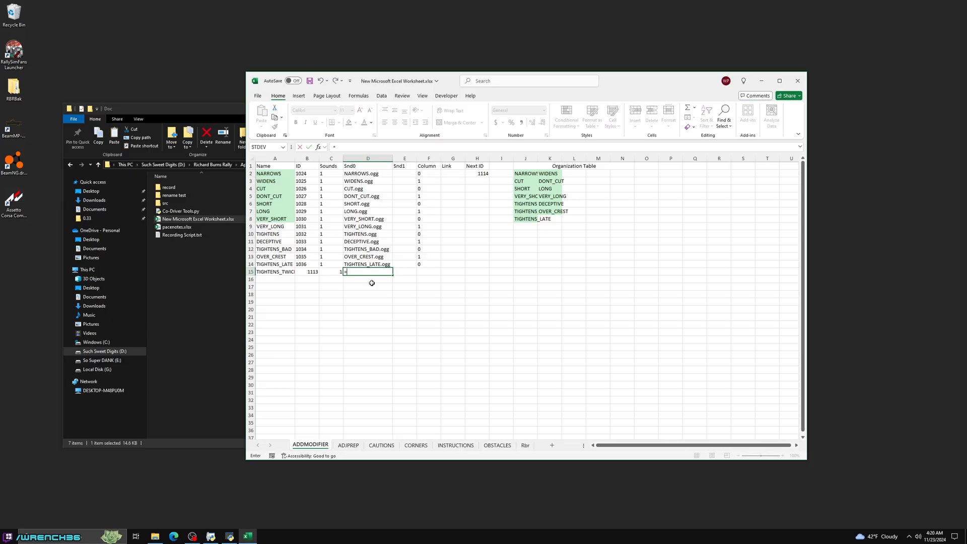
key("Left")
key("Left")
key("Left")
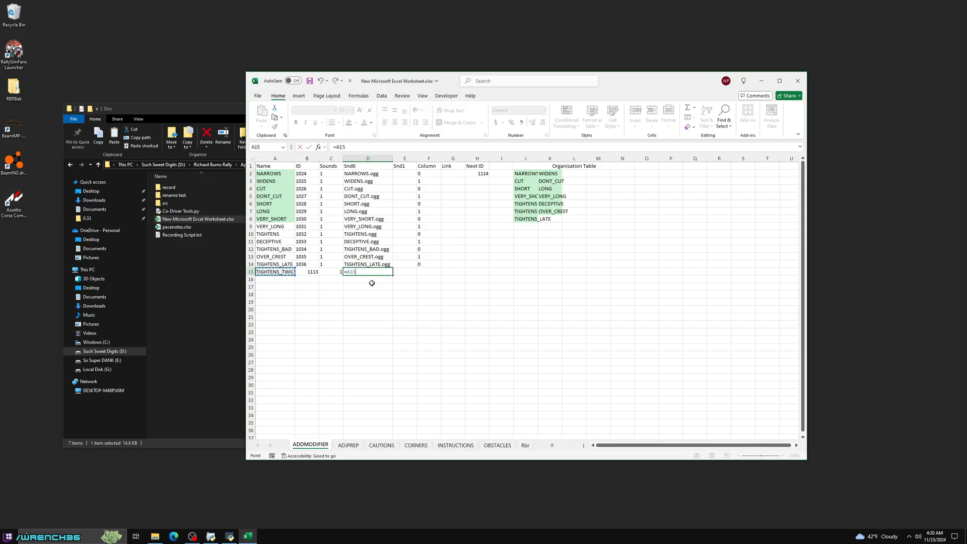
key("F2")
type("&\".ogg\"")
key("Return")
key("Up")
key("Right")
key("Right")
key("Right")
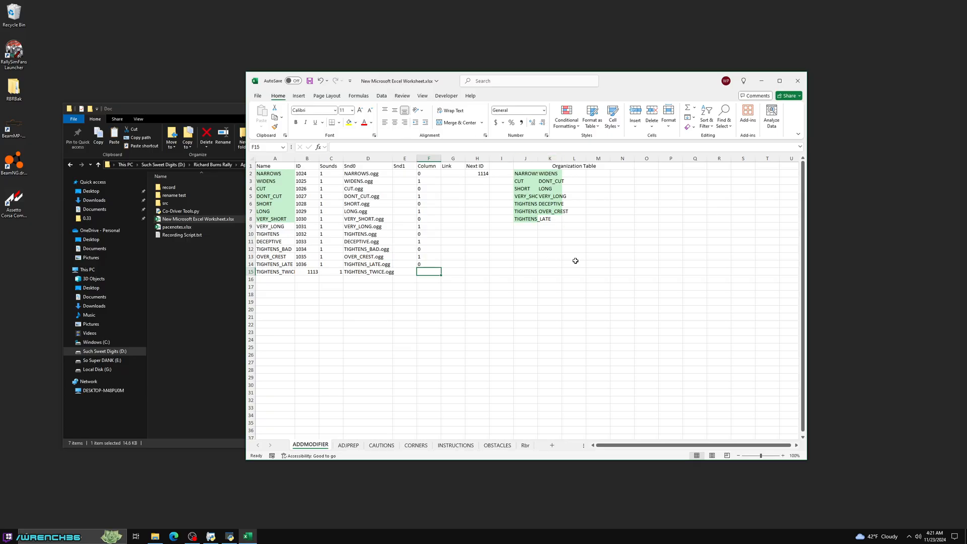
- Fit the widths of the Organization Table's columns J to N to their contents
left_click_drag(572, 166, 623, 242)
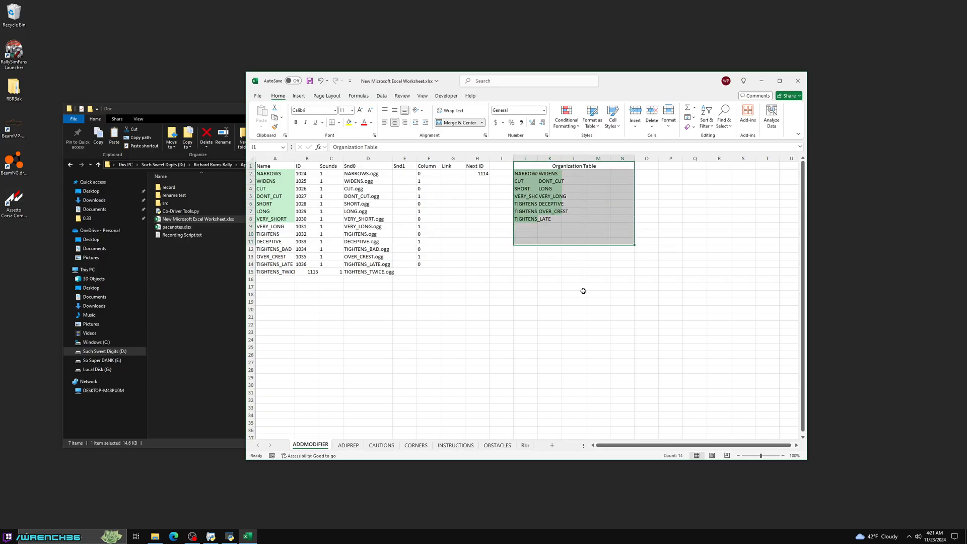
left_click(710, 235)
left_click_drag(608, 167, 619, 272)
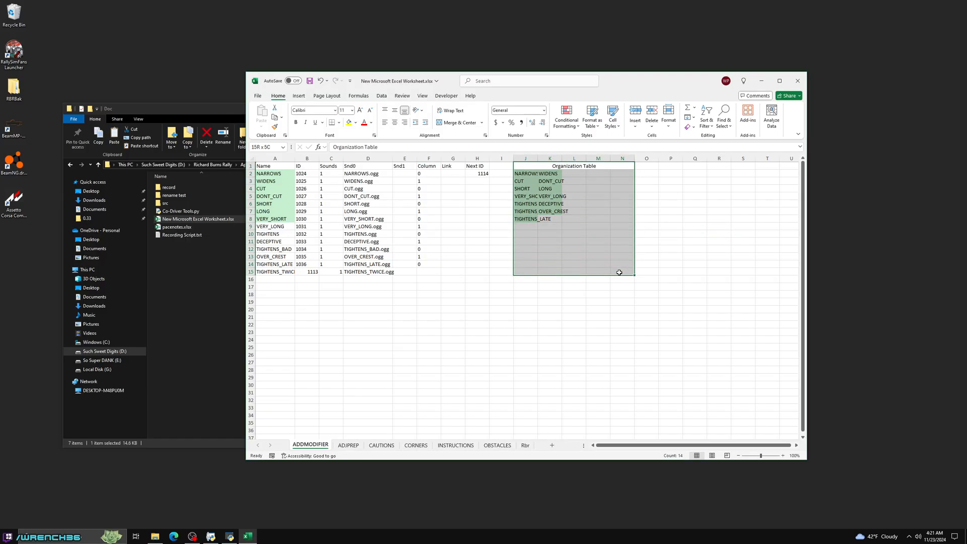
left_click_drag(524, 159, 613, 160)
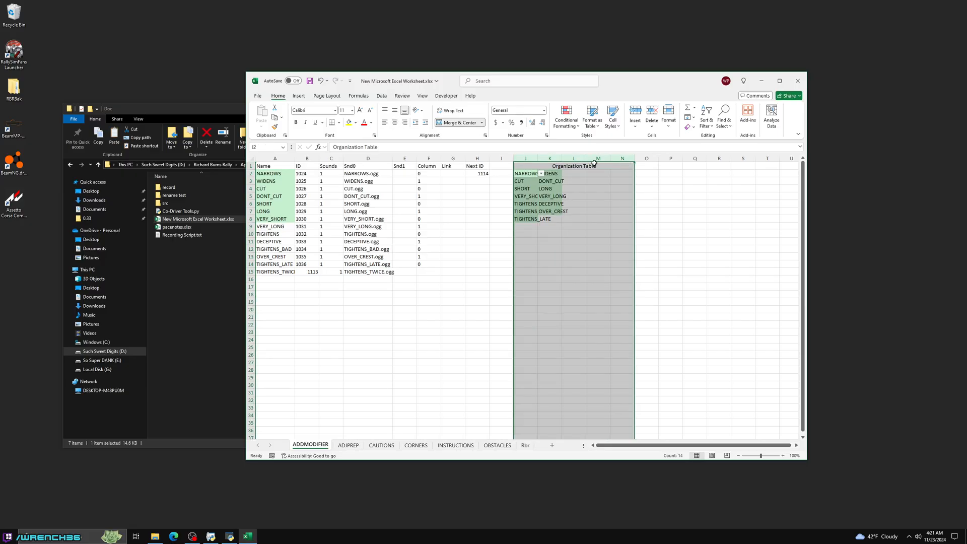
double_click(539, 157)
left_click(693, 241)
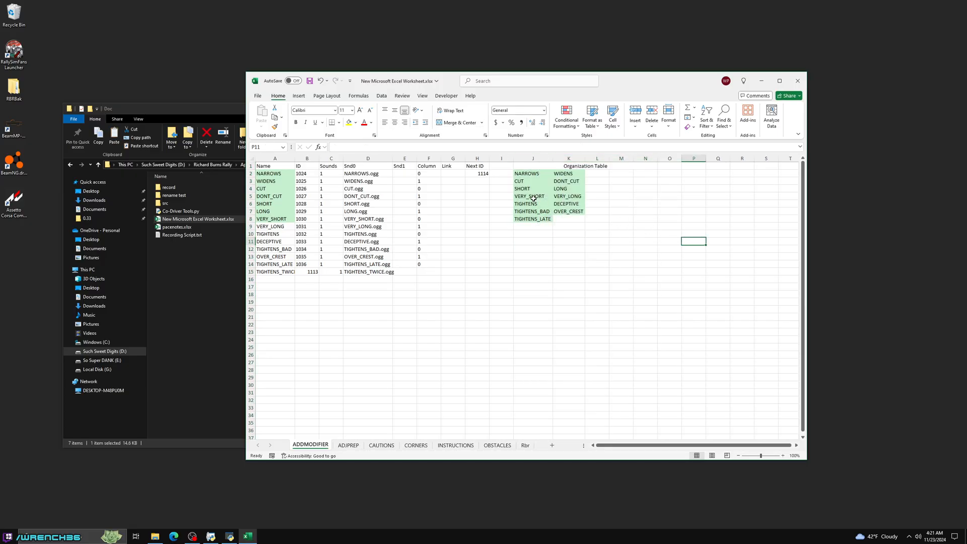
- Examine the filled and empty cells of the Organization Table
left_click_drag(533, 172, 651, 235)
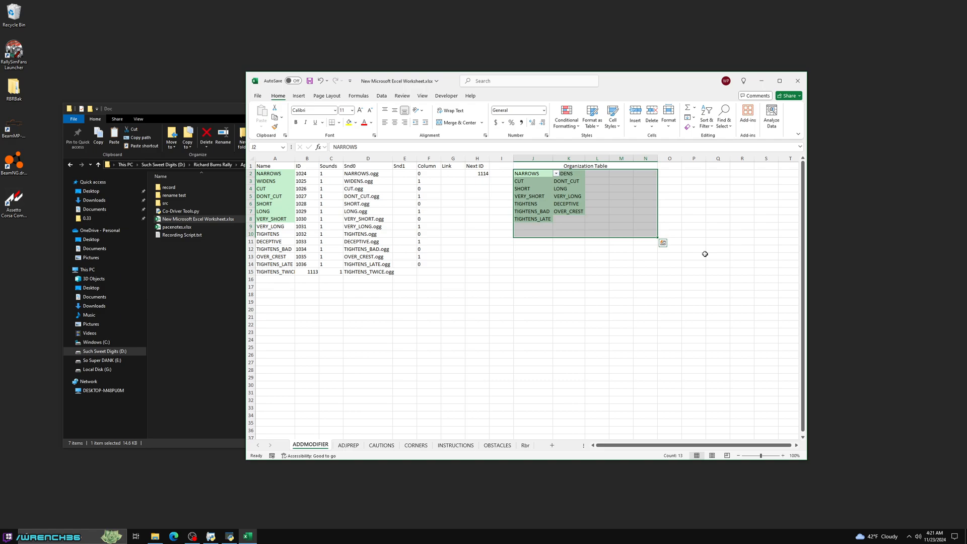
key("Down")
key("Down")
key("Down")
key("Down")
key("Down")
key("Down")
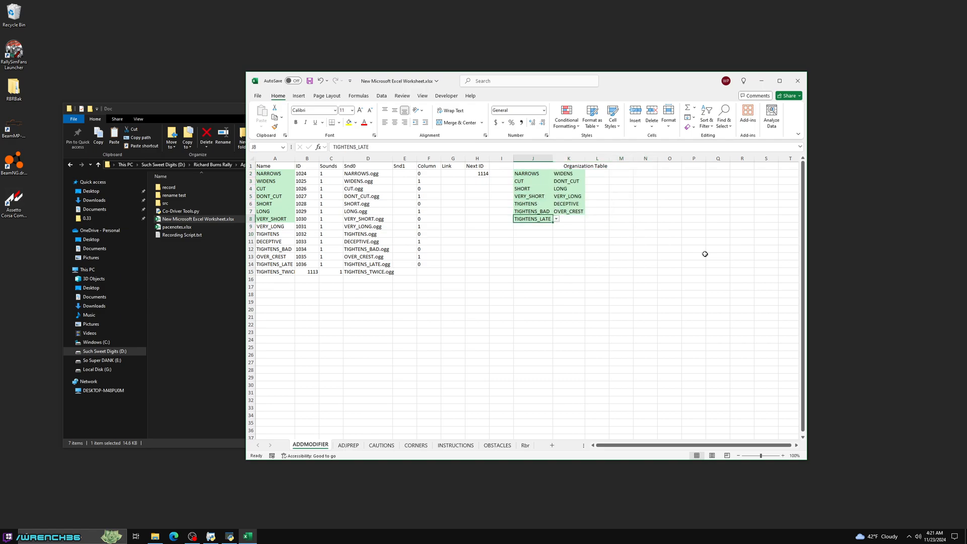
key("Right")
key("Right")
key("Right")
key("Up")
key("Up")
key("Up")
key("Right")
key("Up")
key("Up")
key("Down")
key("Left")
key("Down")
key("Down")
key("Left")
key("Down")
key("Left")
key("Left")
key("Left")
key("Right")
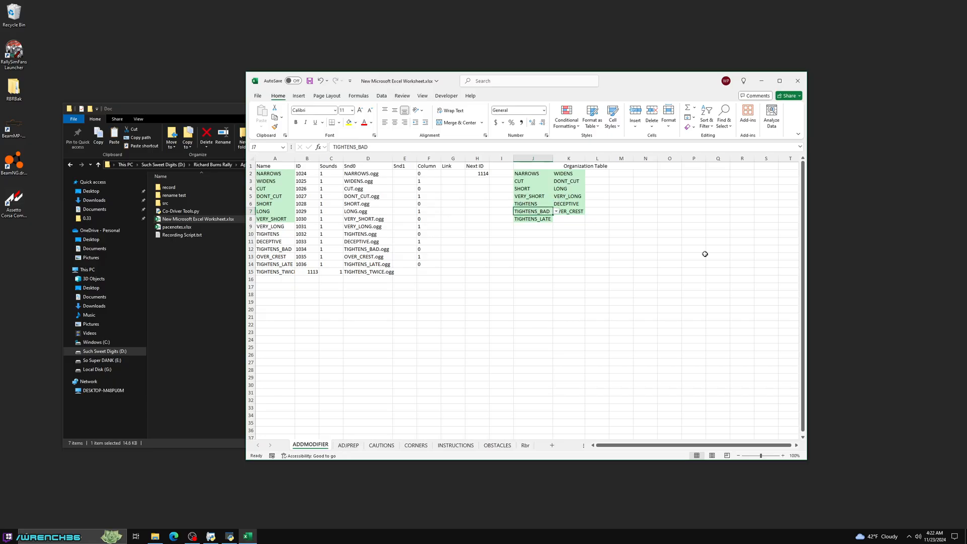
- Choose TIGHTENS_TWICE from the list of allowed names for cell J9 of the Organization Table
key("Down")
key("Down")
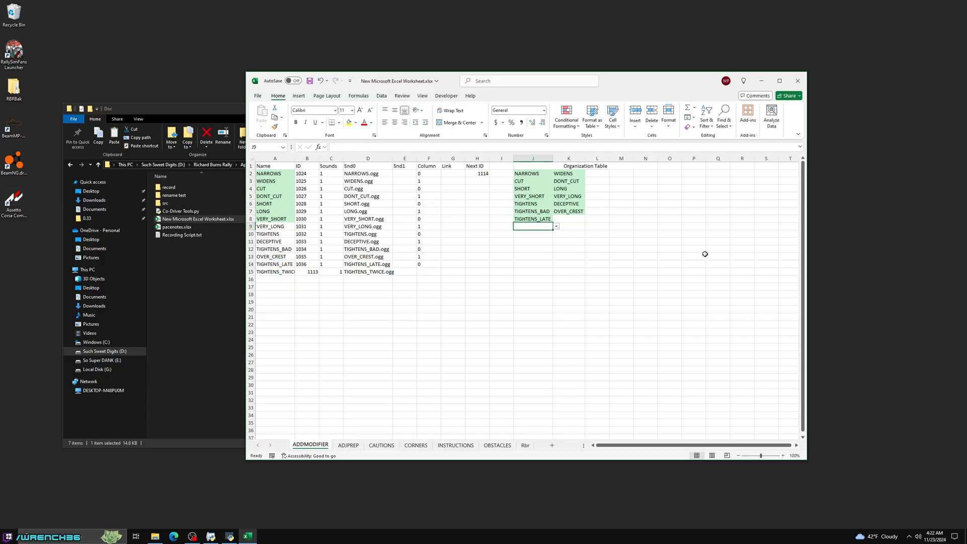
left_click(557, 226)
scroll(548, 305, "down", 1)
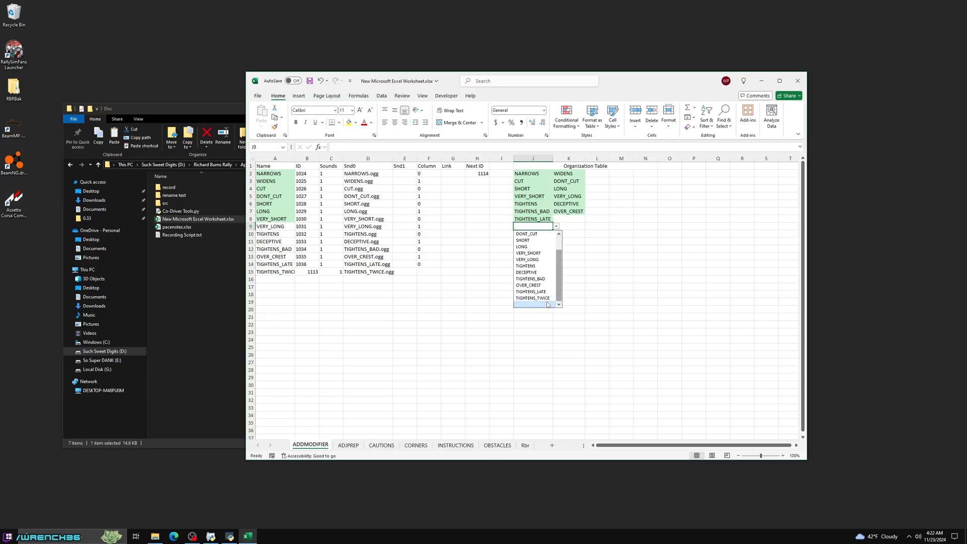
left_click(541, 298)
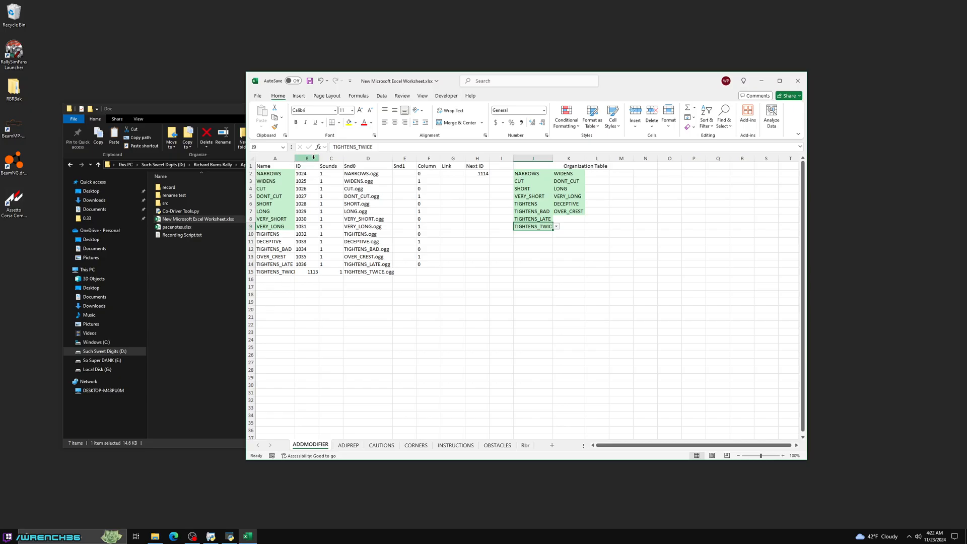
- Highlight duplicate values across J2:N10 and A2:A32 with a conditional formatting rule using Green Fill with Dark Green Text
left_click_drag(526, 174, 652, 242)
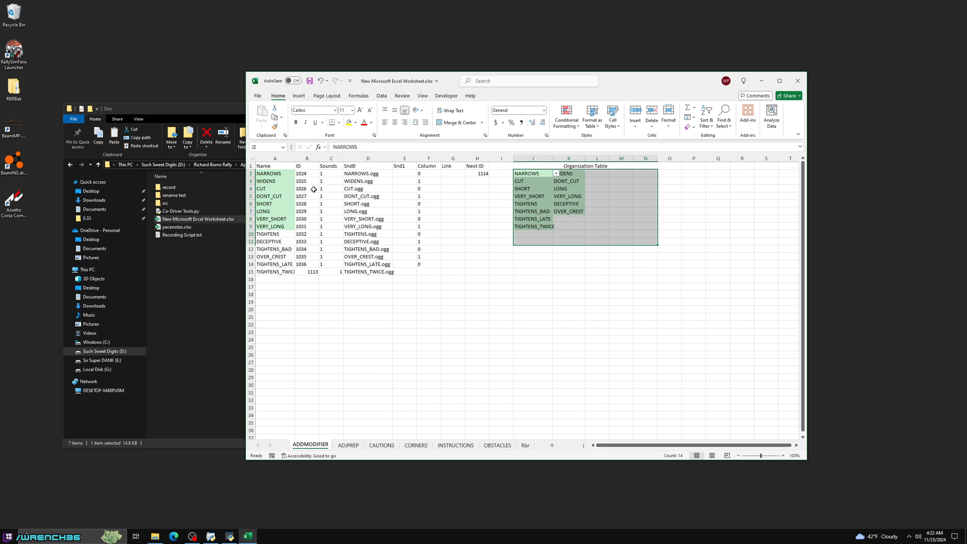
left_click(278, 174)
left_click_drag(528, 173, 649, 235)
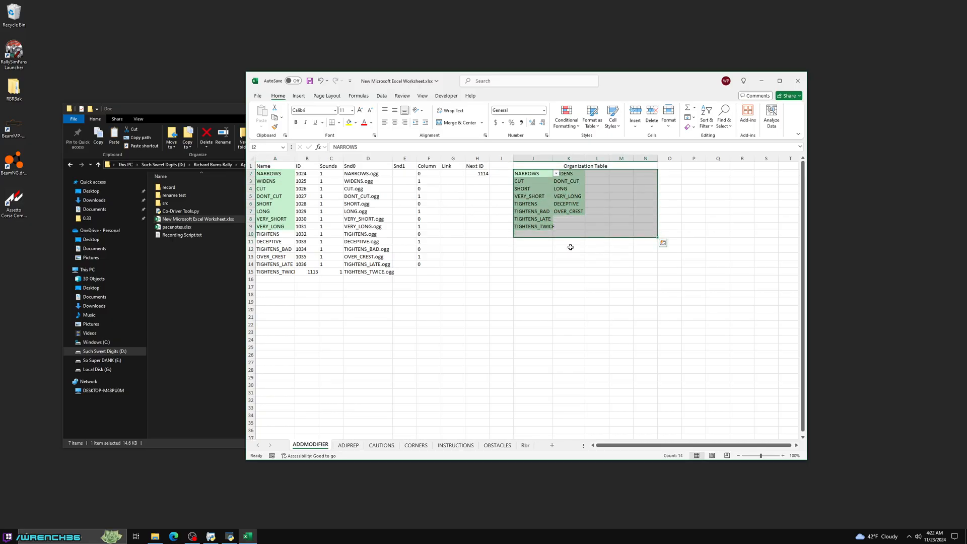
left_click_drag(278, 174, 281, 403, "ctrl")
left_click(568, 124)
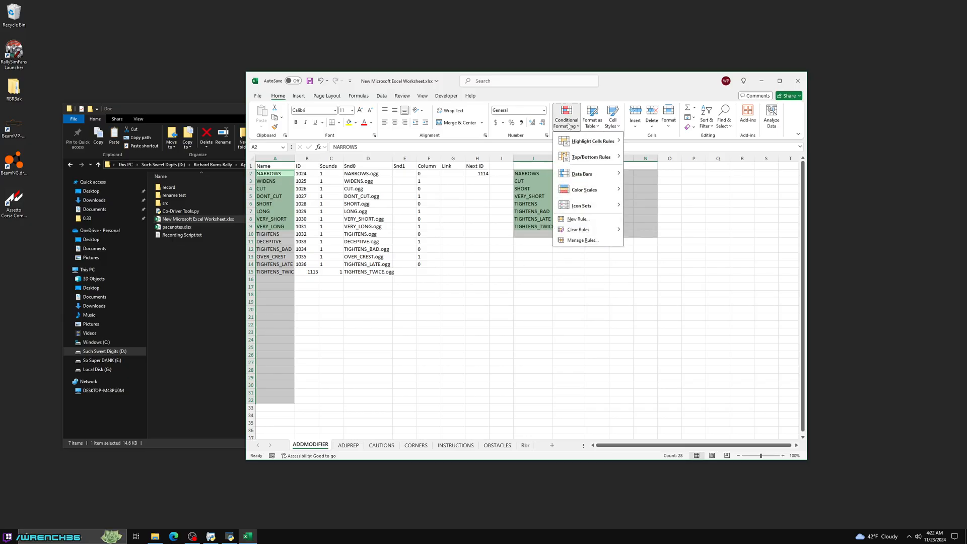
mouse_move(588, 145)
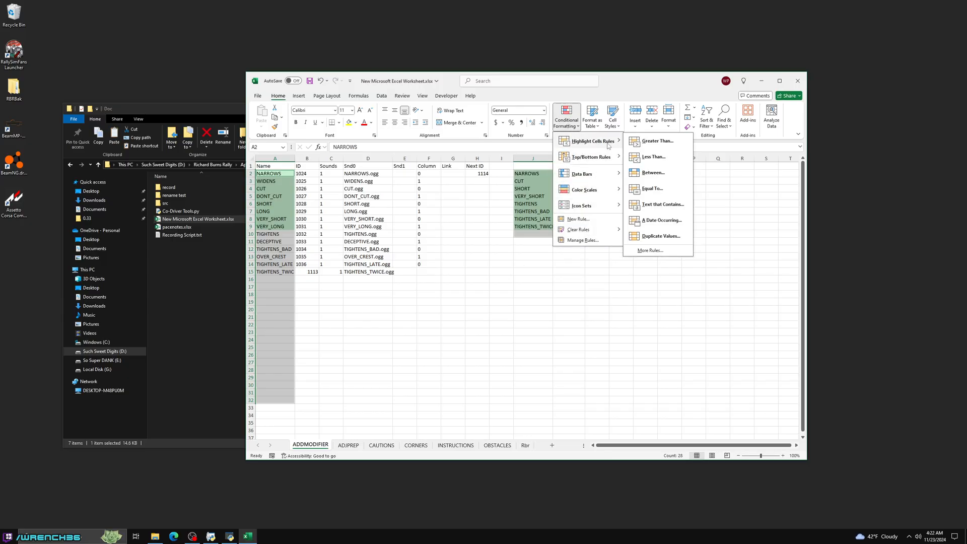
left_click(661, 236)
left_click(823, 196)
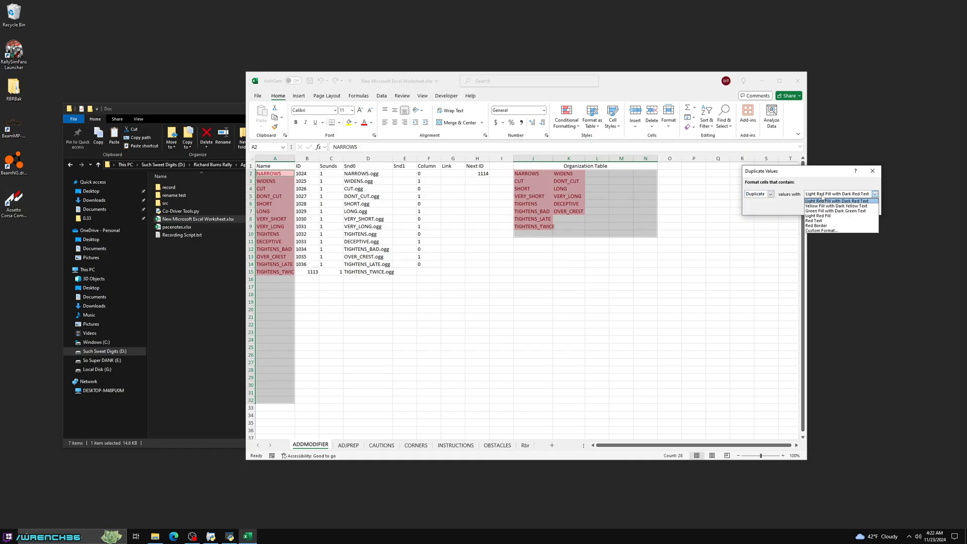
left_click(837, 214)
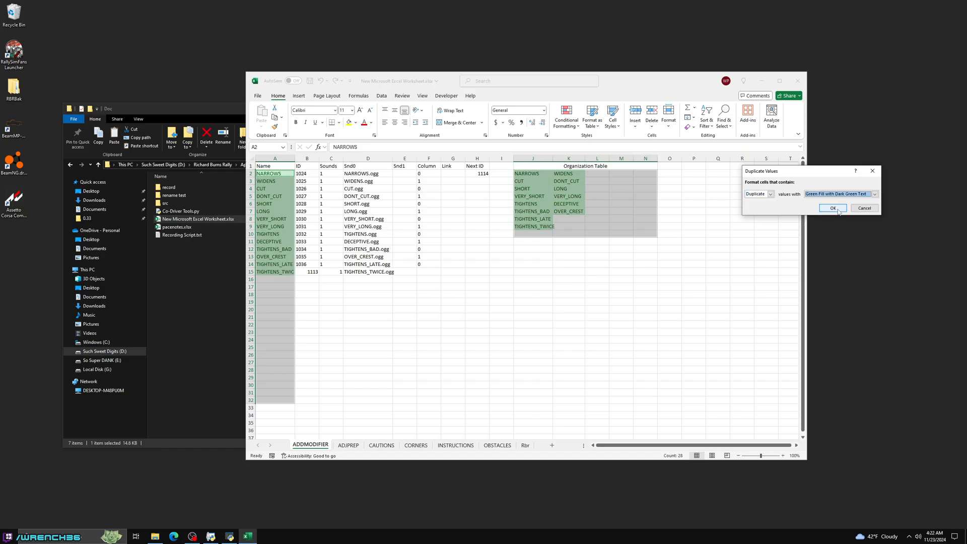
left_click(833, 208)
left_click(611, 283)
- Test the duplicate highlighting by clearing cell J9 and choosing TIGHTENS_TWICE for it again
left_click(544, 226)
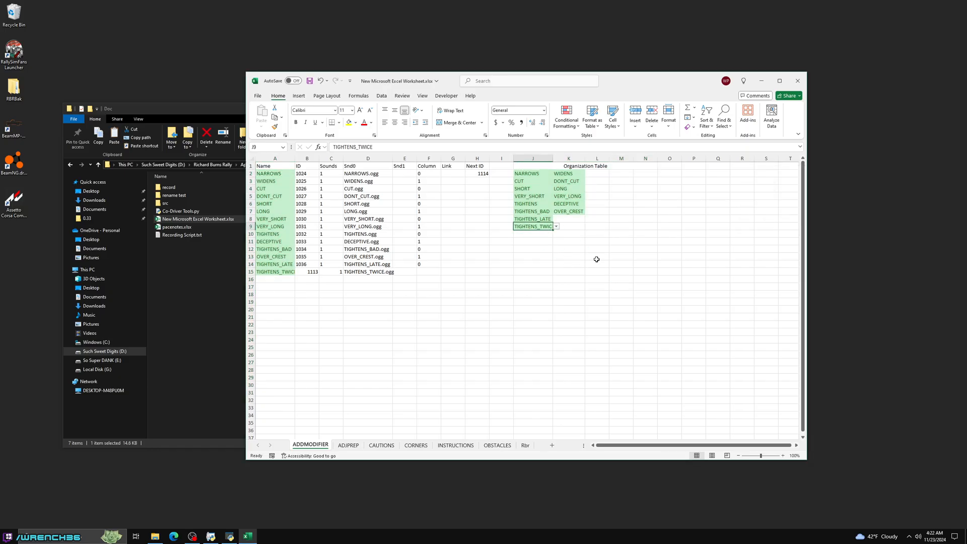
key("Delete")
left_click(558, 272)
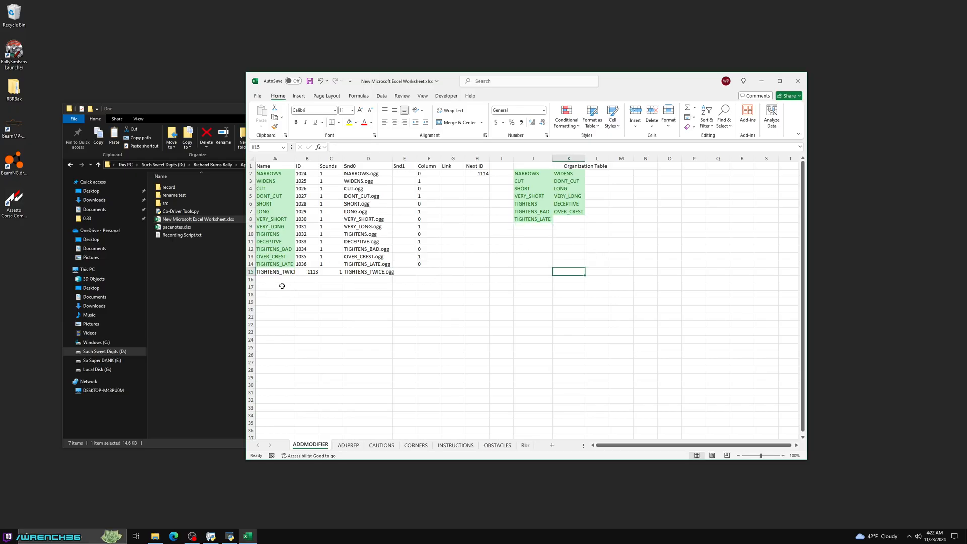
left_click(529, 226)
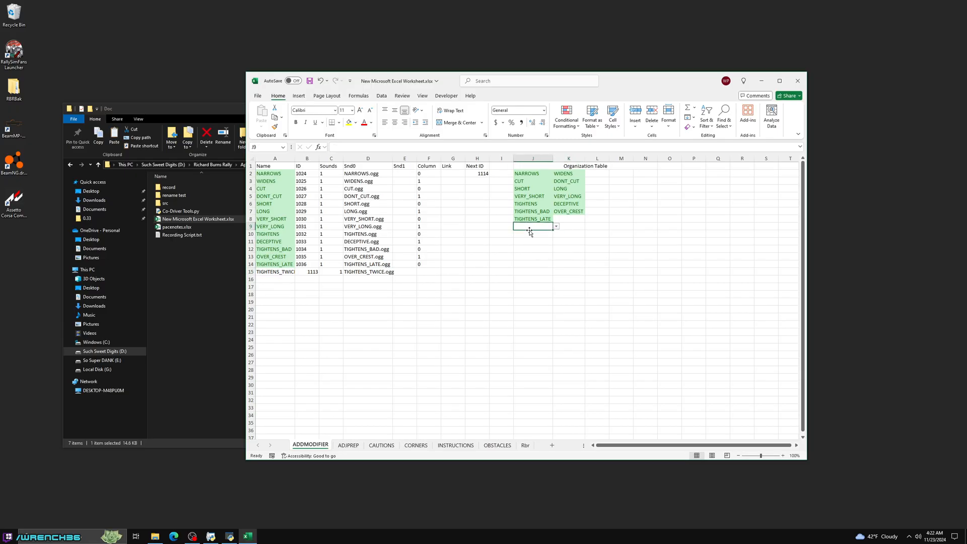
left_click(557, 227)
left_click(543, 298)
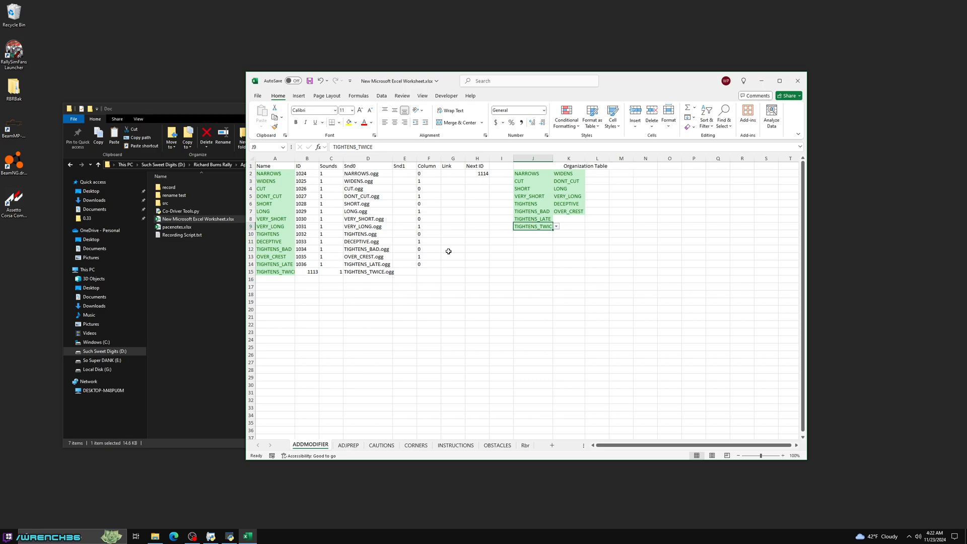
left_click(593, 232)
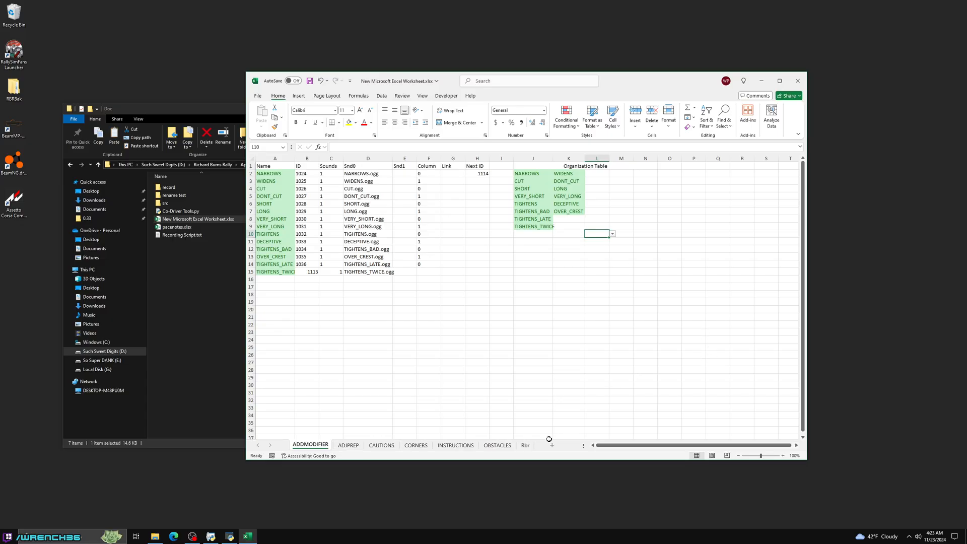
- Delete the Rbr sheet from the workbook
left_click(528, 447)
right_click(532, 448)
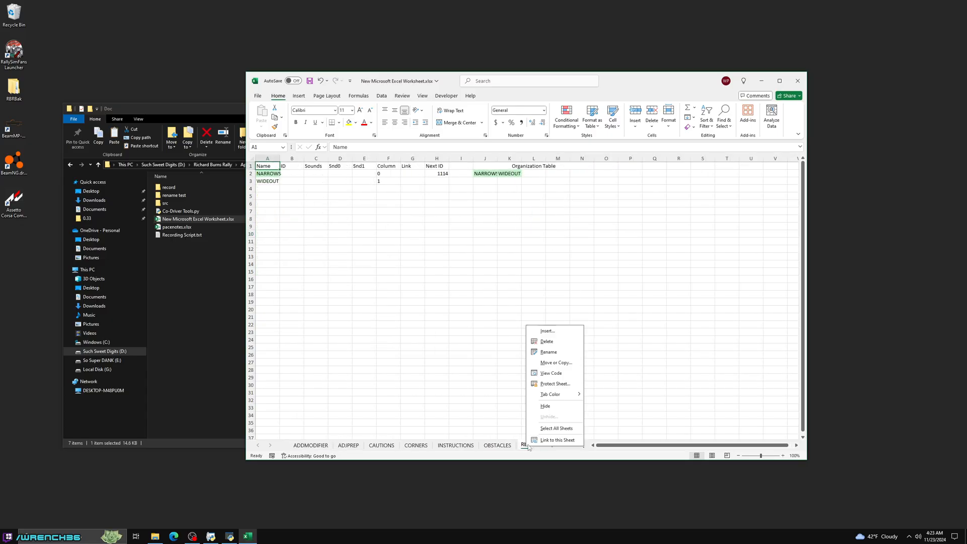
left_click(546, 343)
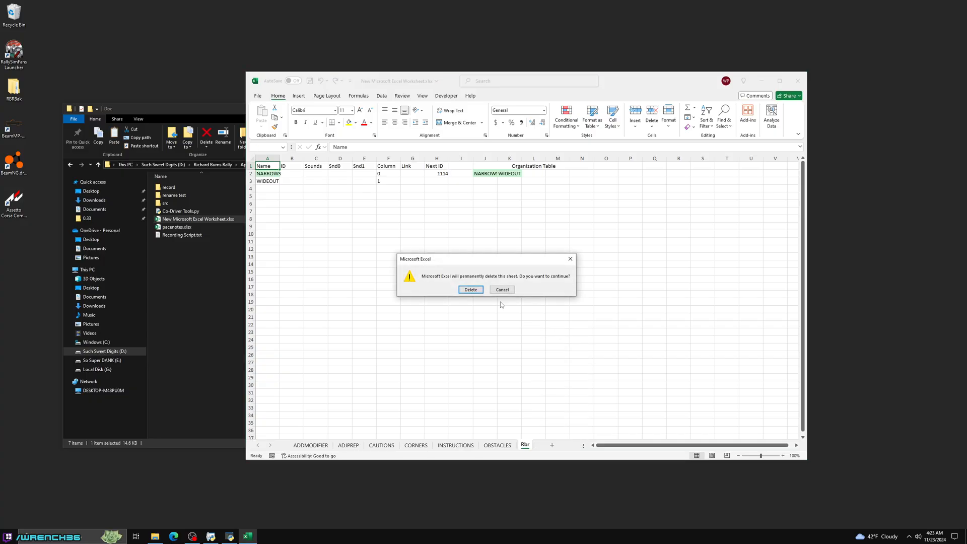
left_click(474, 297)
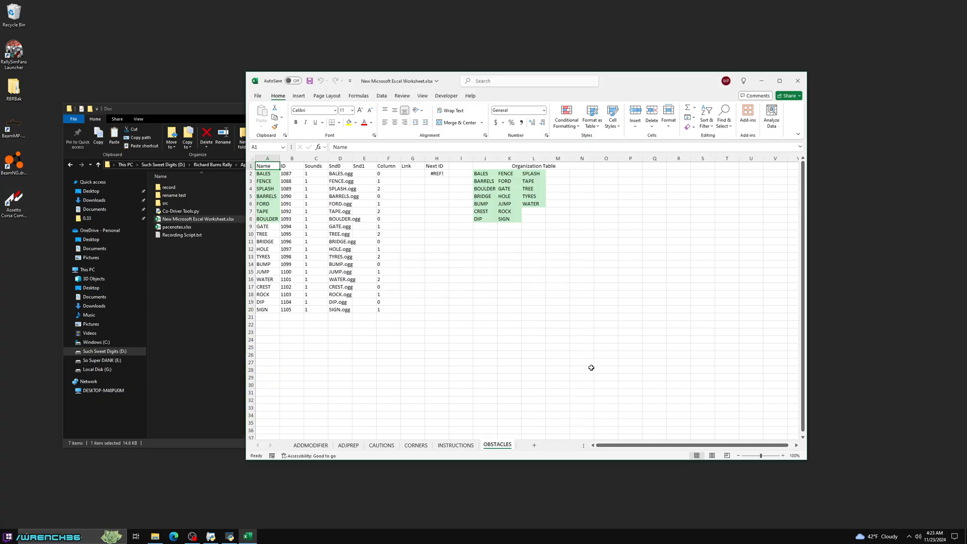
- Clear the TIGHTENS_TWICE row and its Organization Table entry in J9 on the ADDMODIFIER sheet
left_click(302, 447)
left_click_drag(286, 272, 427, 272)
key("Delete")
left_click(530, 227)
key("Delete")
left_click(524, 296)
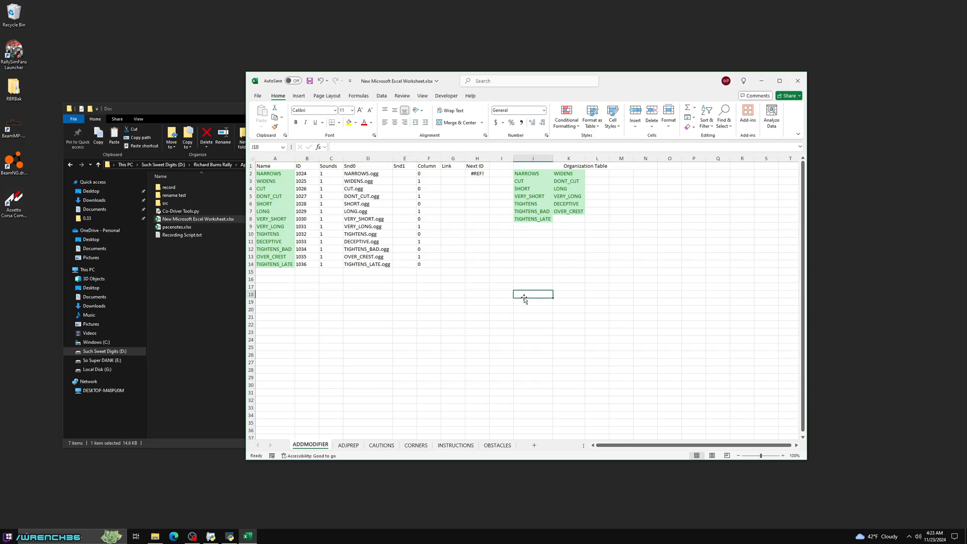
- Save and close the workbook, then switch to the Co-Driver Tools window and move it clear of the folder window
key("ctrl+s")
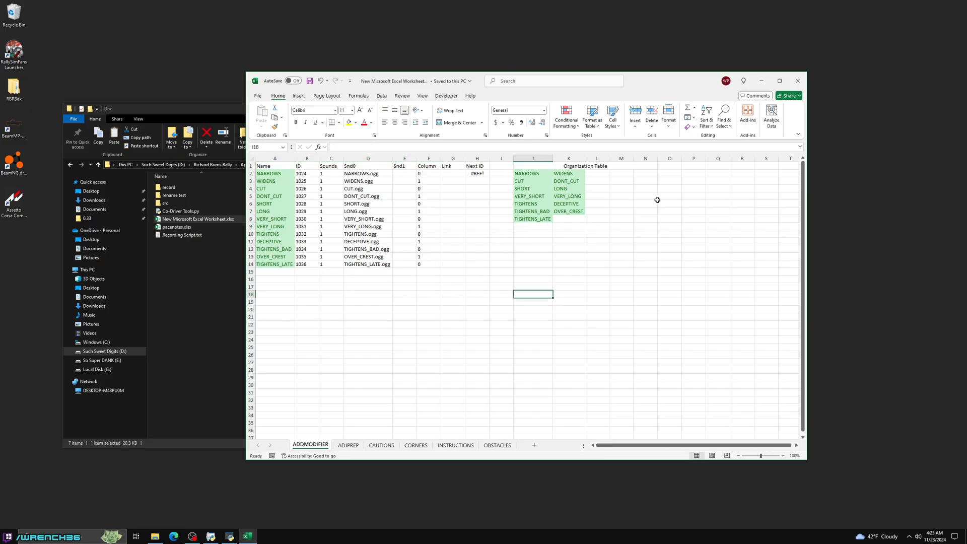
left_click(801, 85)
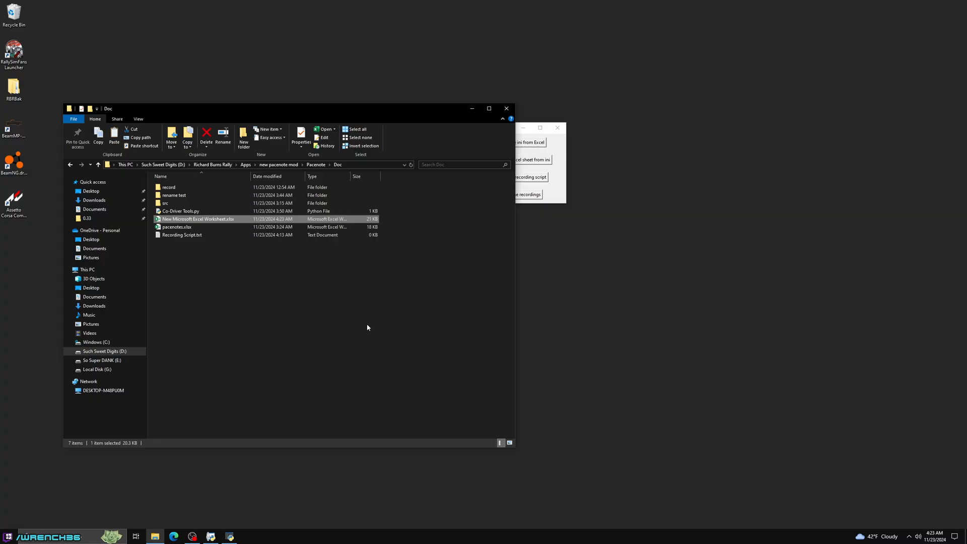
left_click(559, 200)
left_click_drag(496, 128, 609, 149)
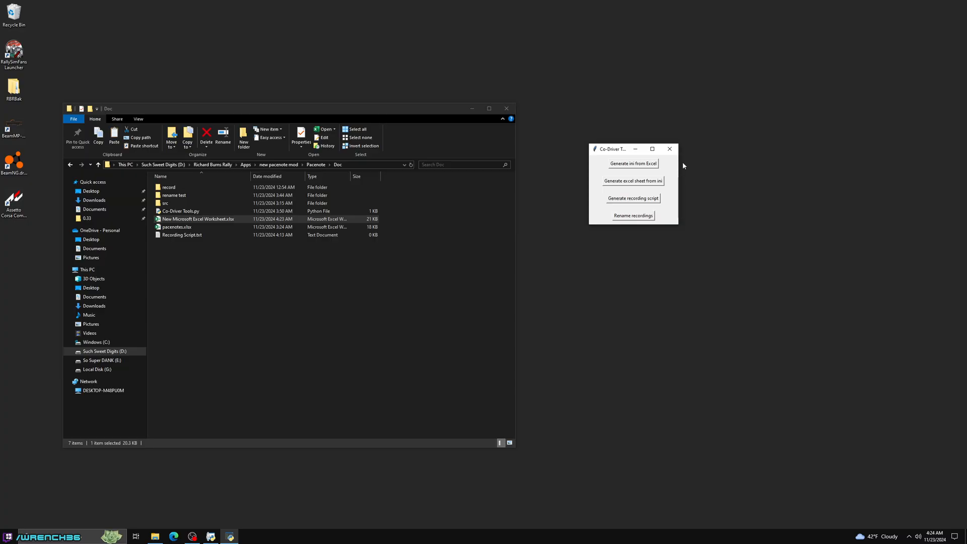
- Generate the ADDMODIFIER ini file from New Microsoft Excel Worksheet.xlsx in the Pacenote Doc folder
left_click(637, 167)
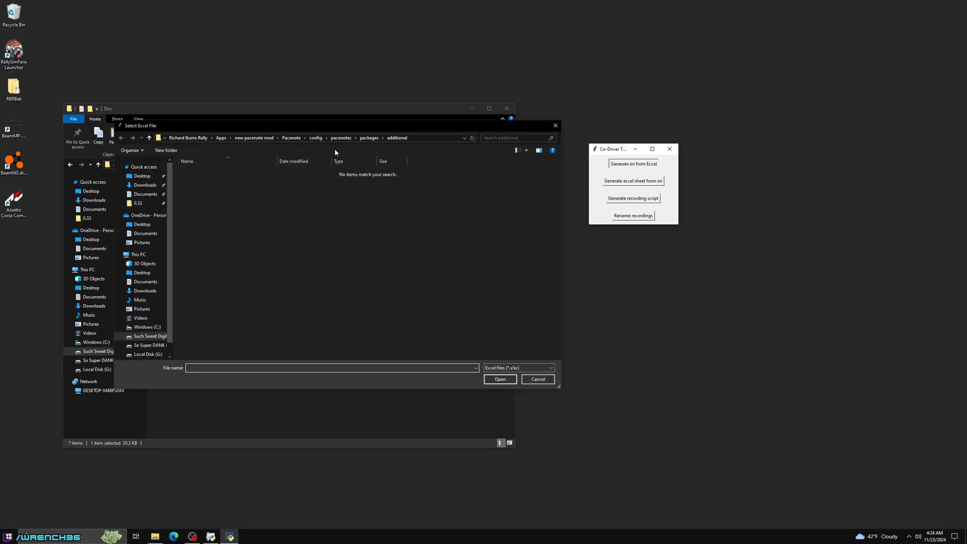
left_click(291, 138)
double_click(211, 188)
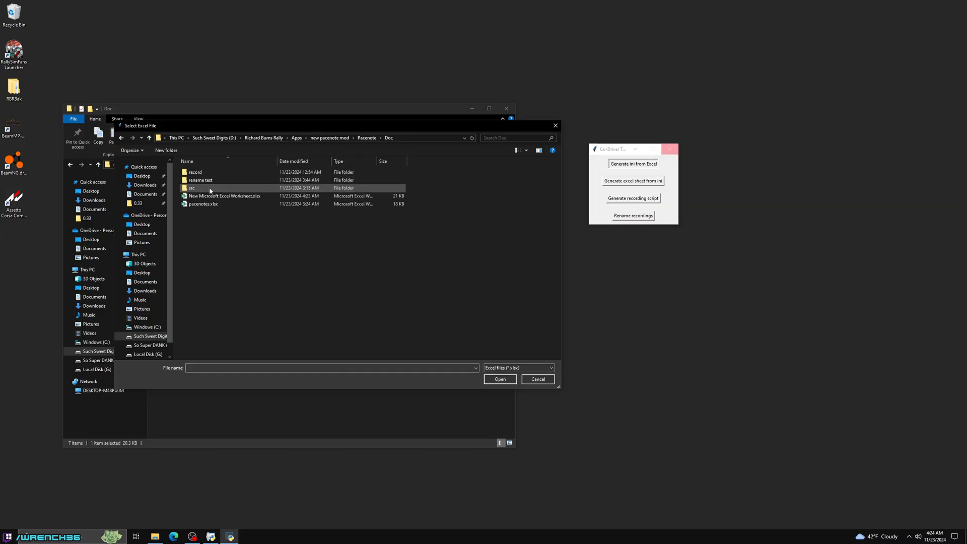
double_click(225, 198)
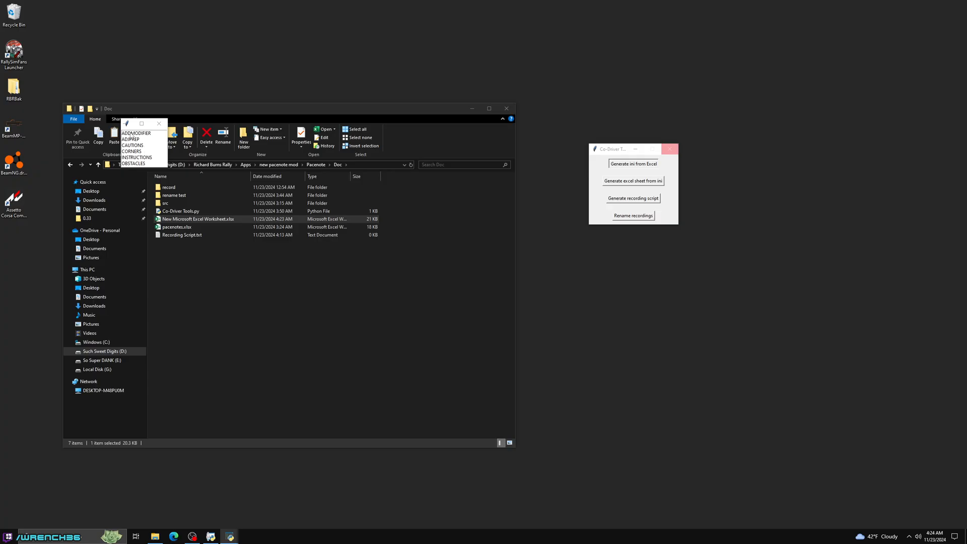
scroll(132, 137, "down", 1)
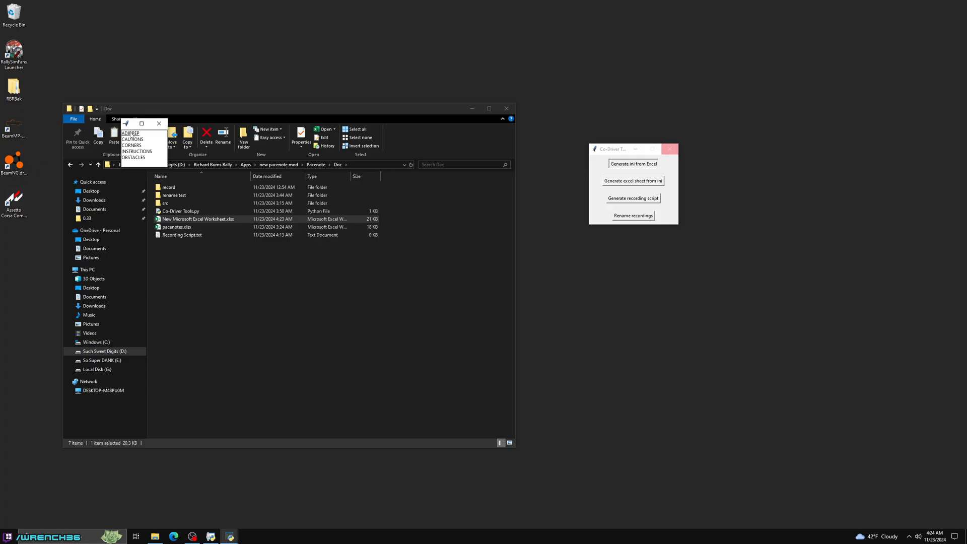
- Open ADDMODIFIER.ini, examine its header comments and pacenote entries, and close the editor
left_click(168, 213)
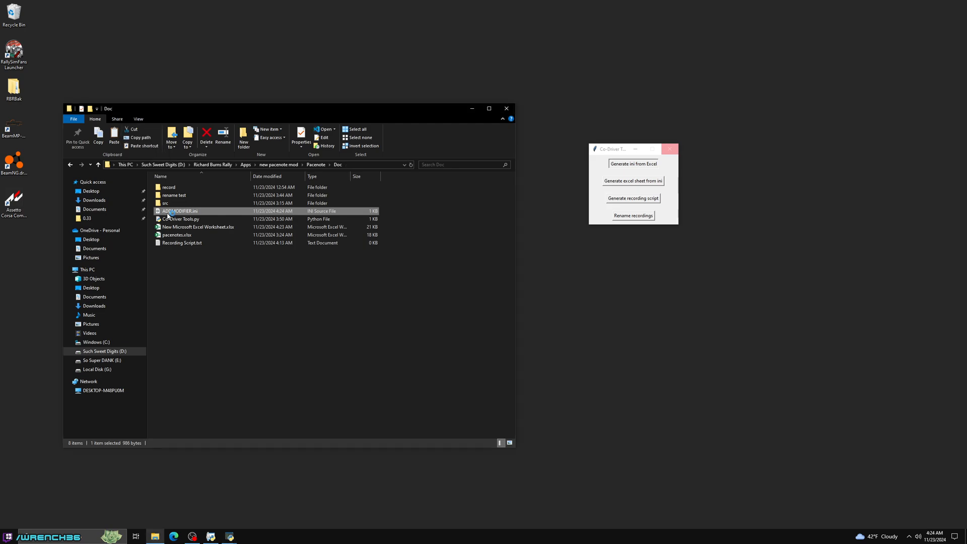
double_click(168, 214)
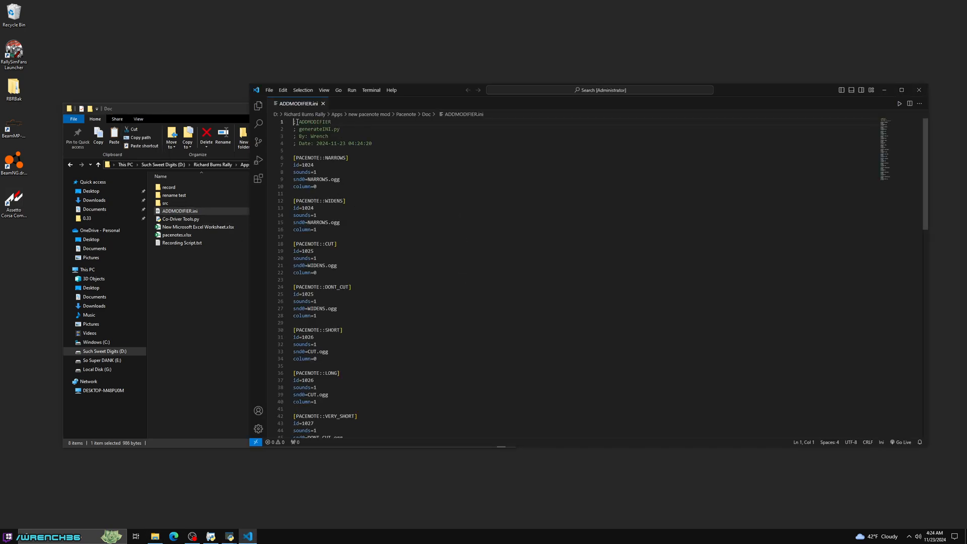
left_click_drag(294, 122, 293, 144)
left_click(410, 153)
left_click(389, 165)
scroll(453, 254, "down", 10)
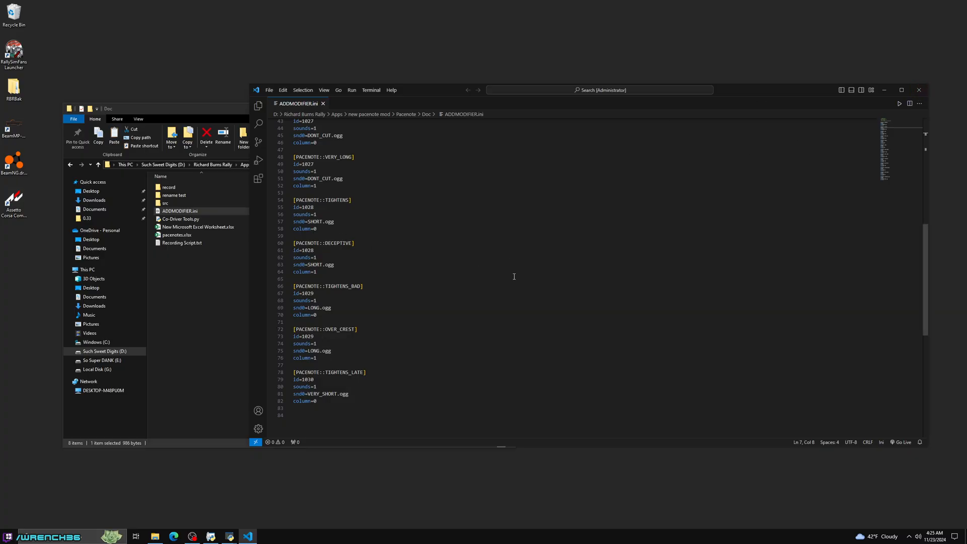
scroll(525, 271, "up", 10)
left_click(919, 89)
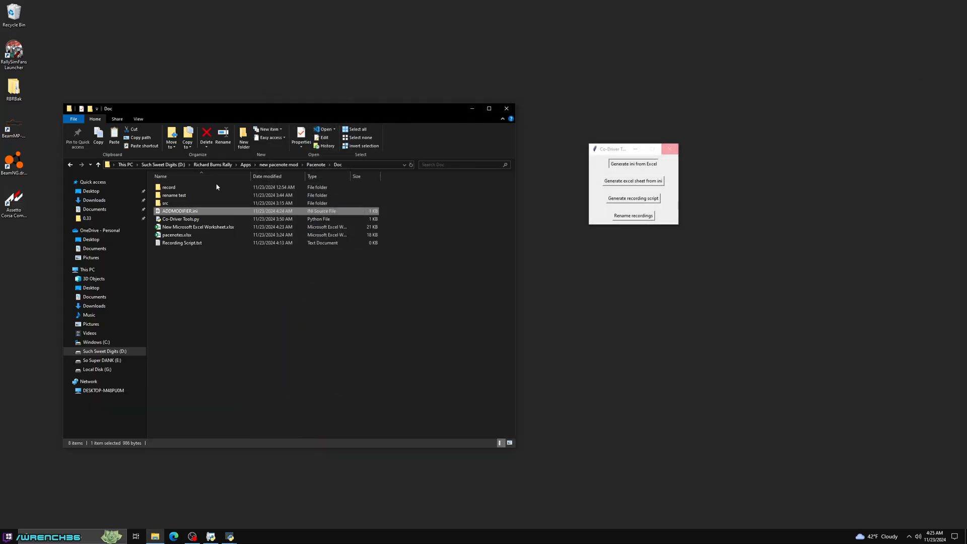
- Browse the Pacenote config folder down to the pacenotes packages, and return to the Doc folder
left_click(316, 165)
double_click(171, 195)
double_click(173, 187)
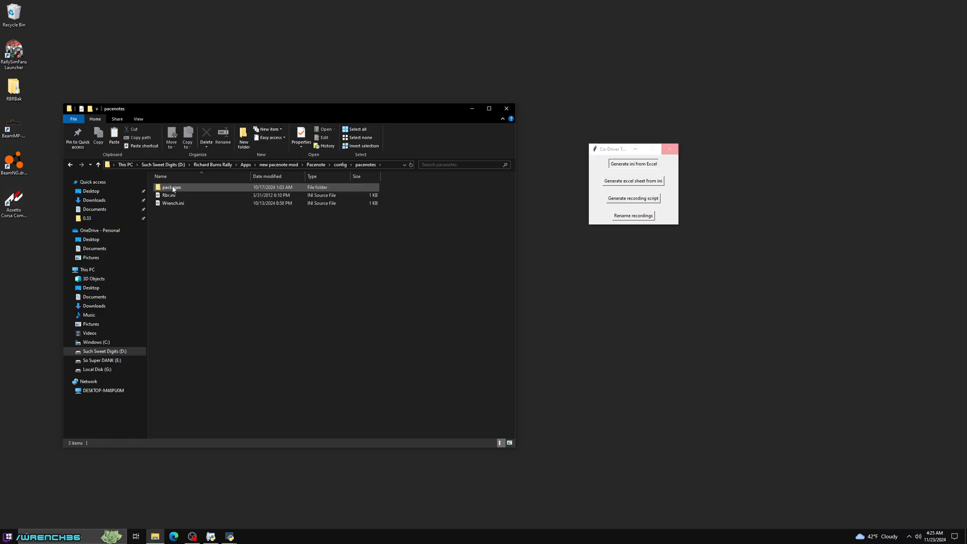
double_click(173, 189)
key("alt+Left")
key("alt+Left")
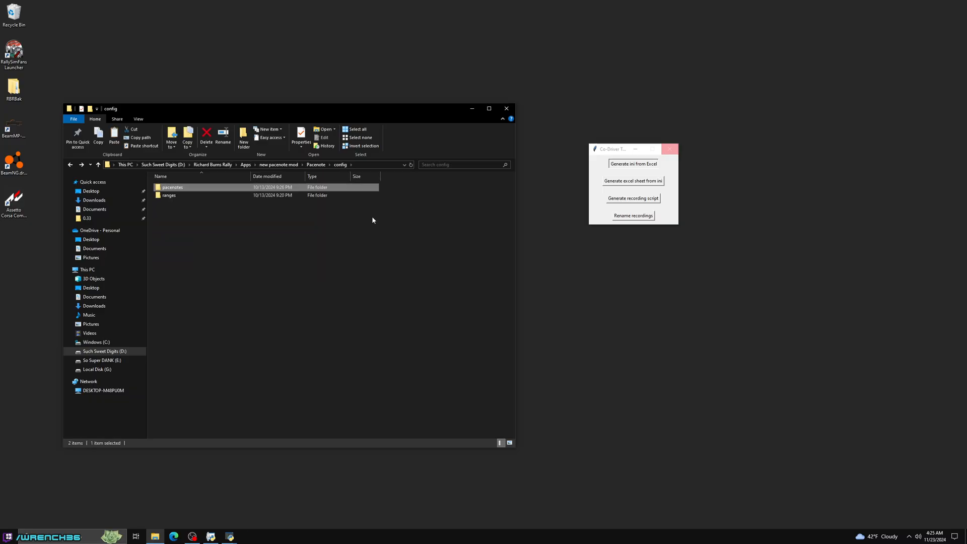
key("alt+Left")
key("alt+Left")
- Delete ADDMODIFIER.ini from the Doc folder and close the sheet picker and Co-Driver Tools windows
left_click(190, 213)
key("Delete")
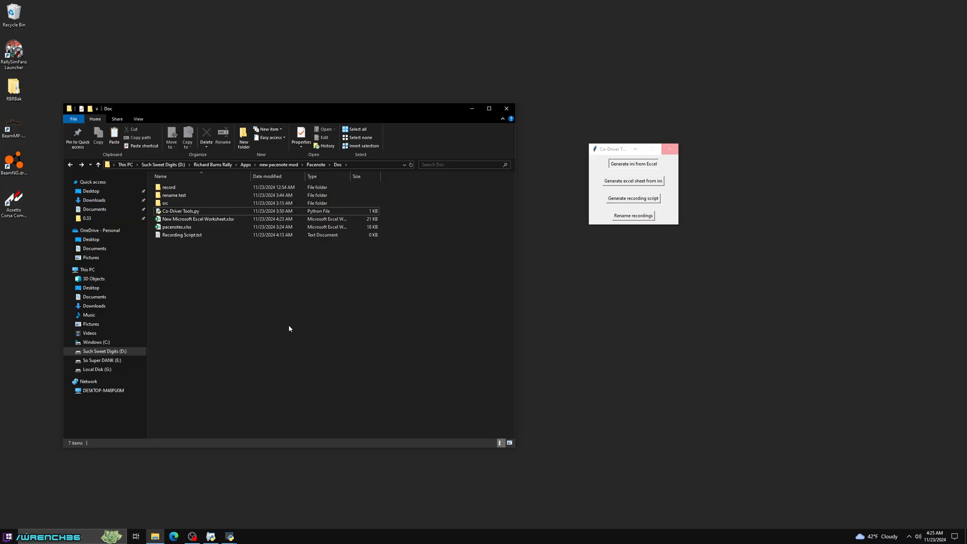
left_click(611, 151)
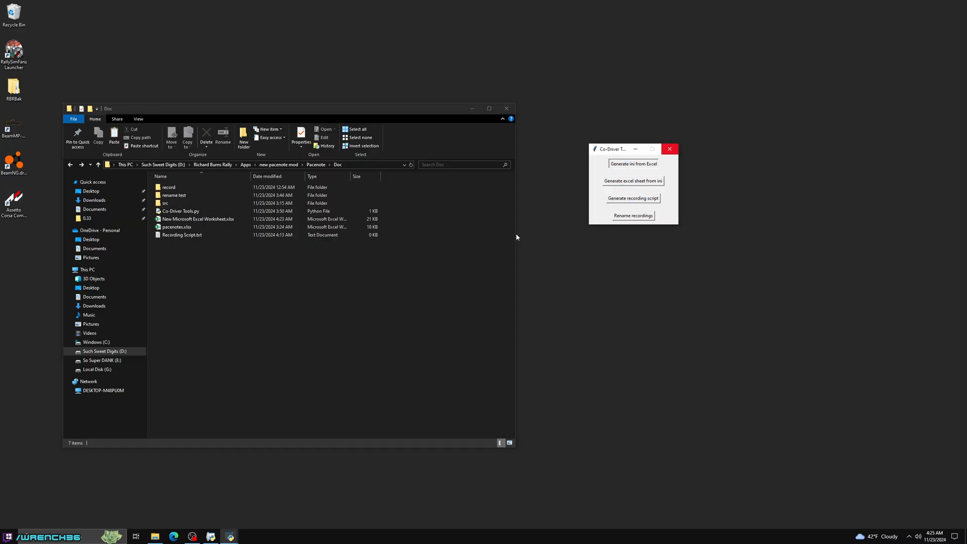
mouse_move(227, 541)
left_click(259, 504)
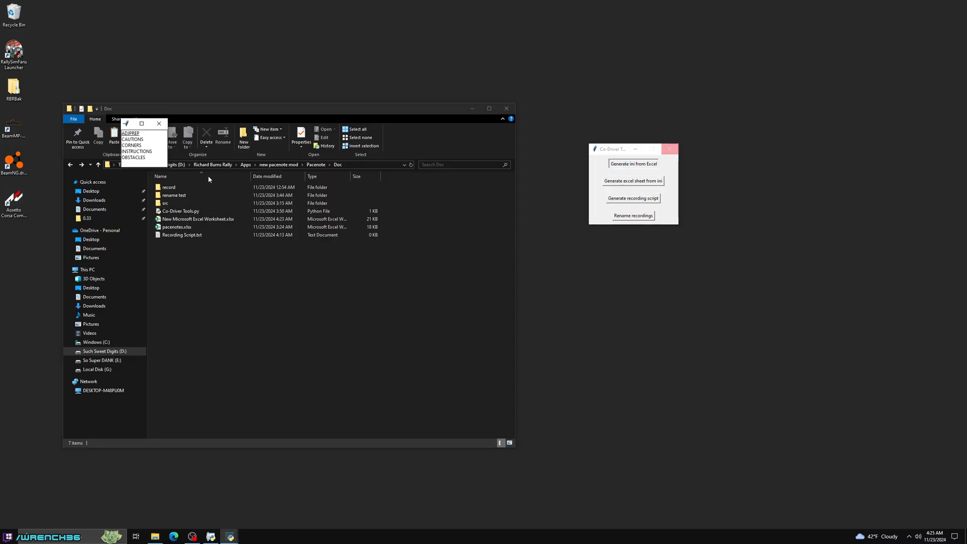
left_click(159, 124)
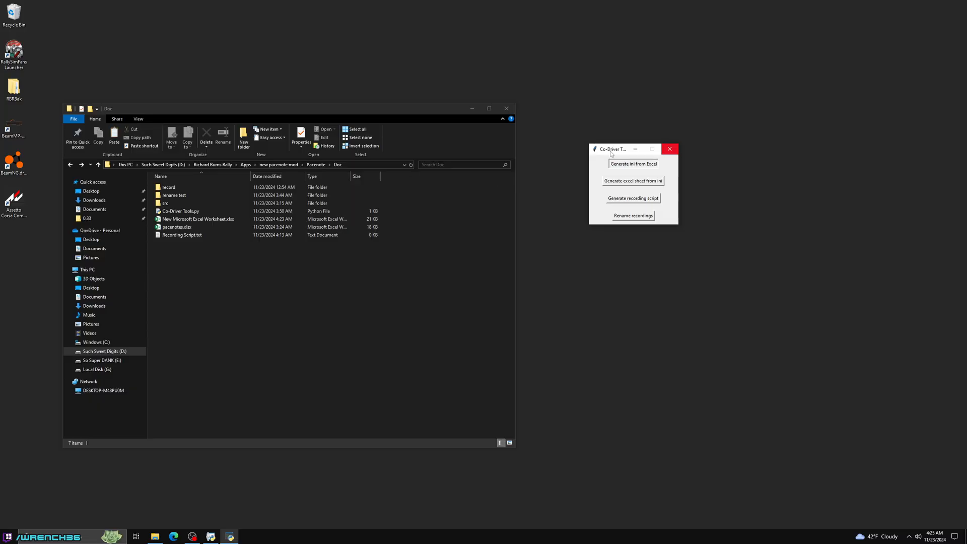
left_click(665, 153)
left_click(607, 209)
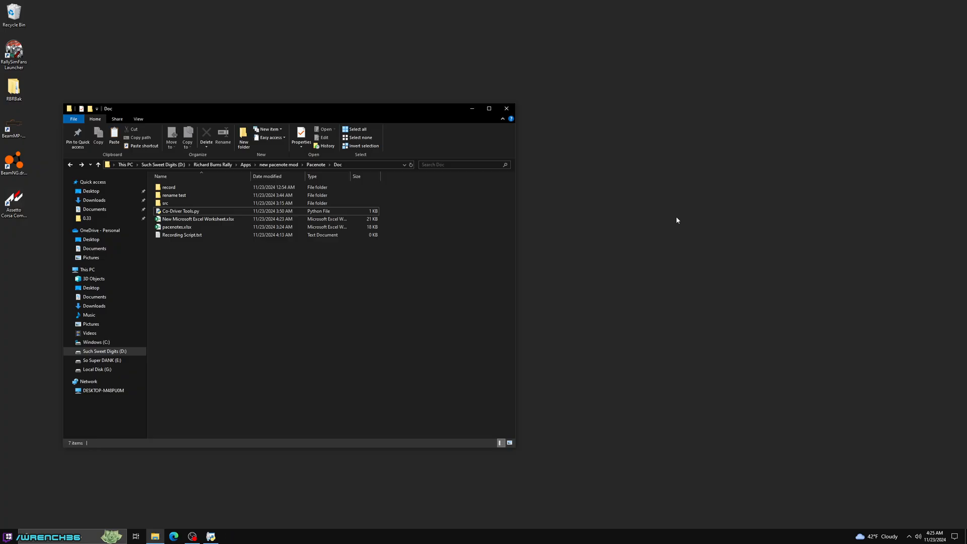
- Relaunch Co-Driver Tools.py, minimize its console, and widen and move the tool window clear of the folder window
double_click(183, 211)
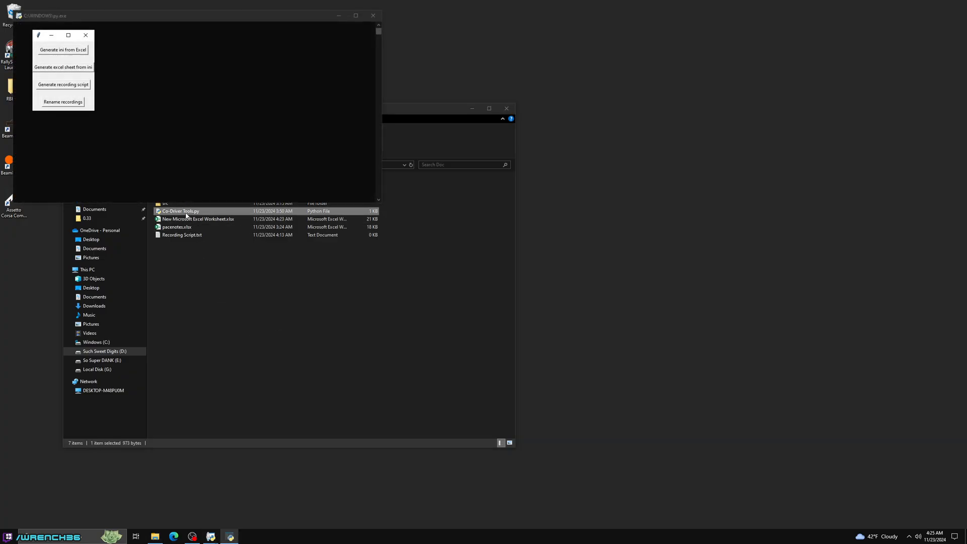
left_click(338, 15)
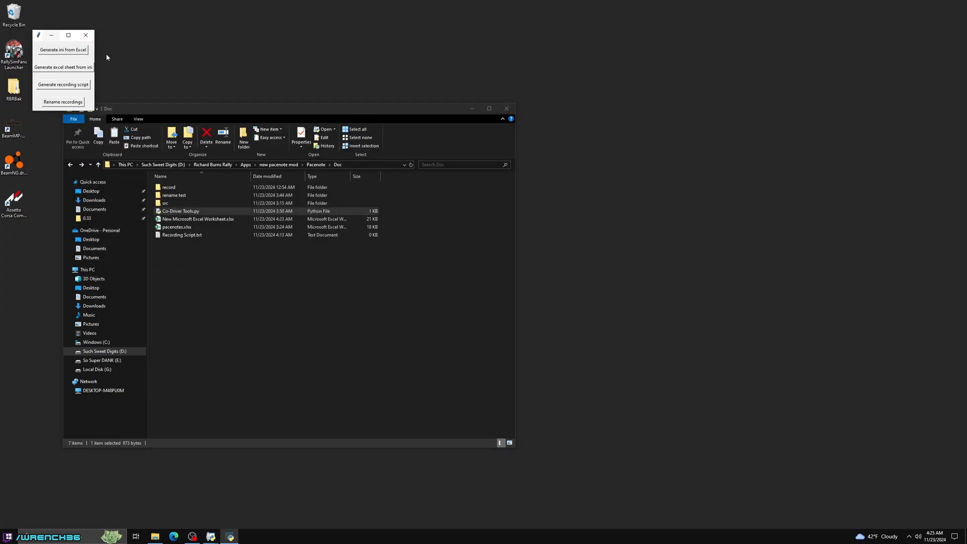
left_click_drag(97, 49, 141, 49)
left_click_drag(60, 38, 630, 132)
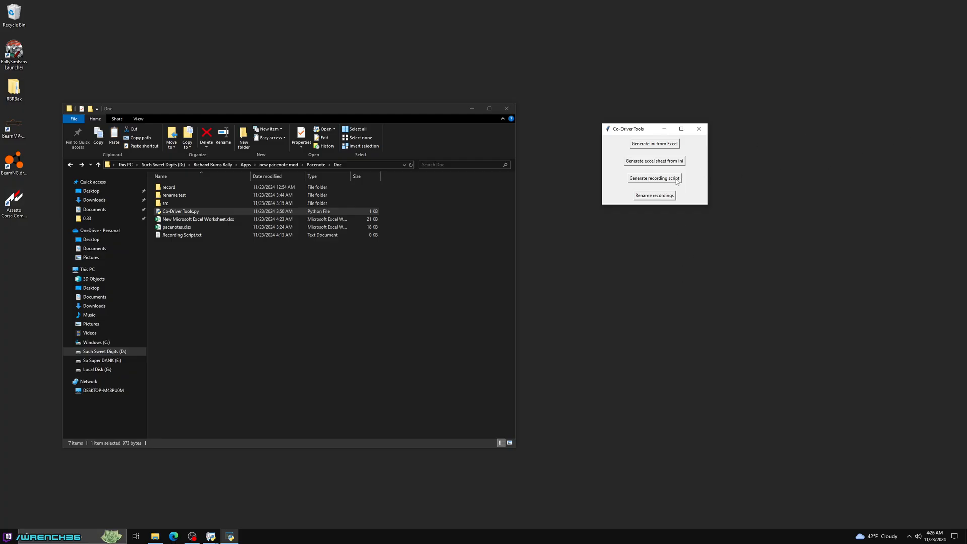
- Enter the sample lines tightens and wideout in Recording Script.txt, clear them, and save and close the empty file
double_click(182, 236)
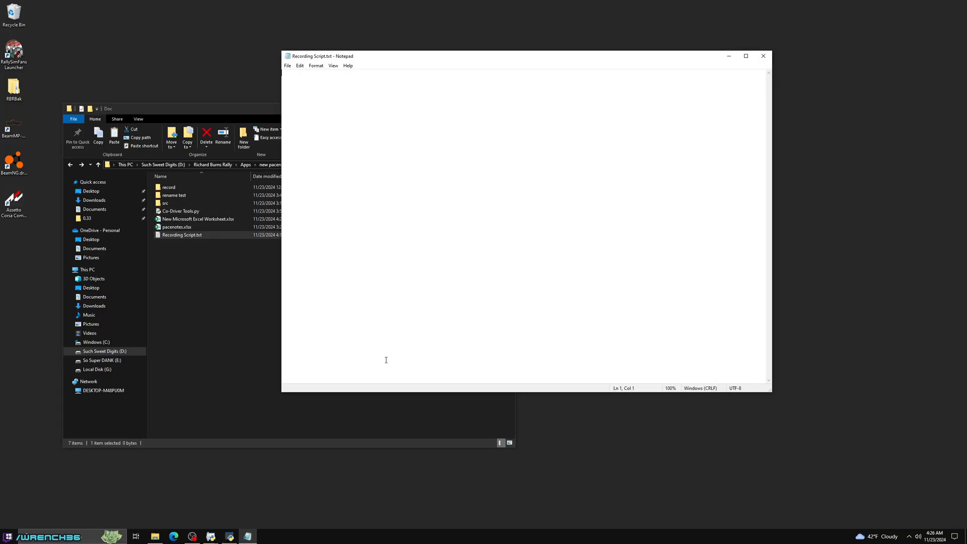
type("tightens ")
type("wideout")
key("Return")
key("ctrl+a")
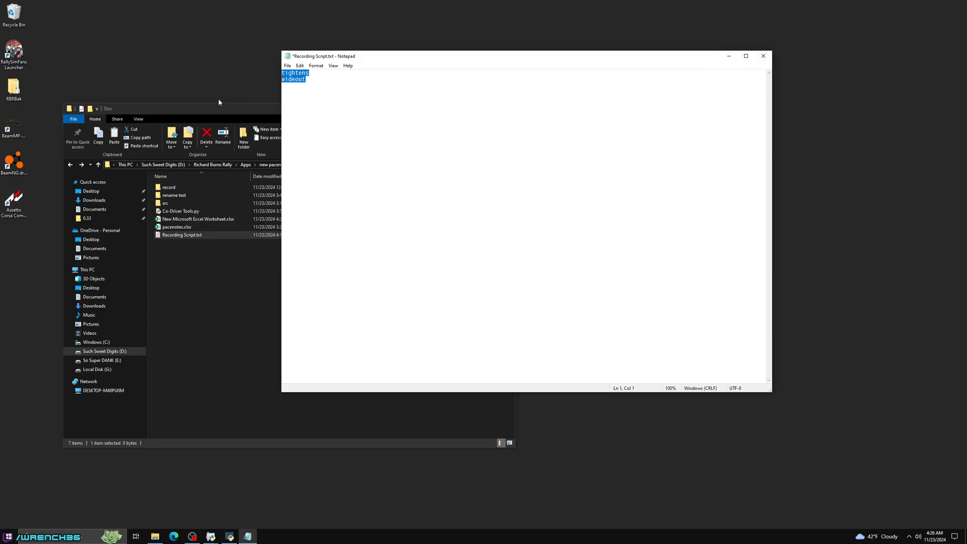
key("Delete")
key("ctrl+s")
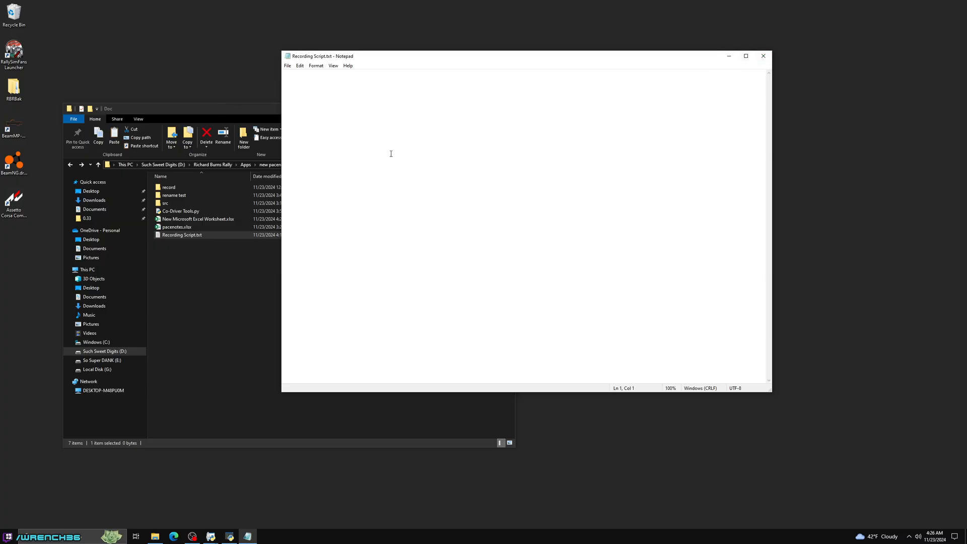
left_click(762, 56)
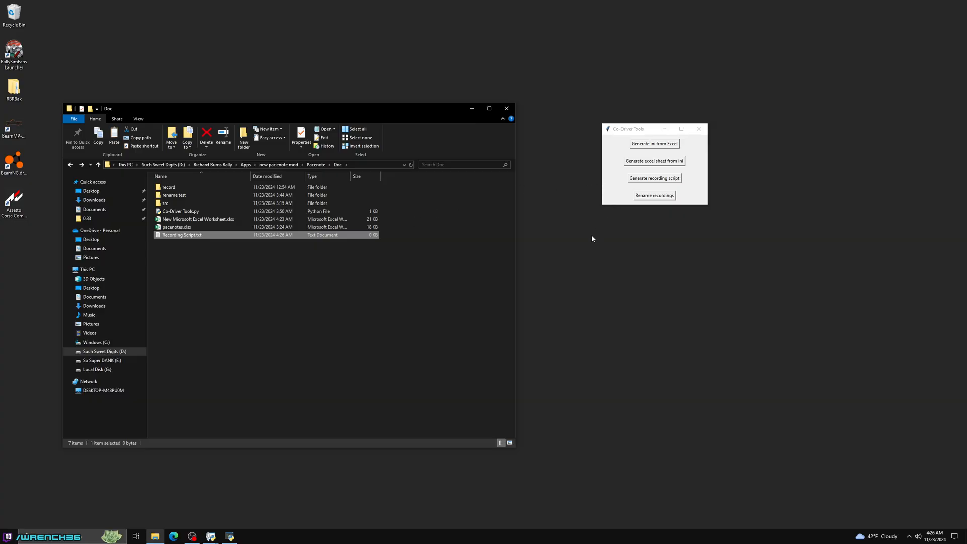
- Start generating a recording script from Excel, with Recording Script.txt as the script file and New Microsoft Excel Worksheet.xlsx as the source
left_click(639, 179)
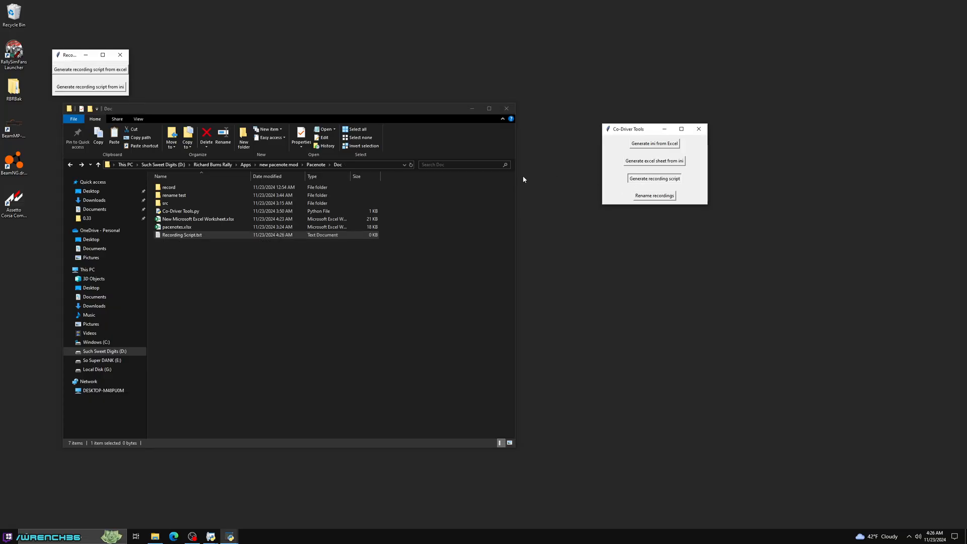
left_click(117, 74)
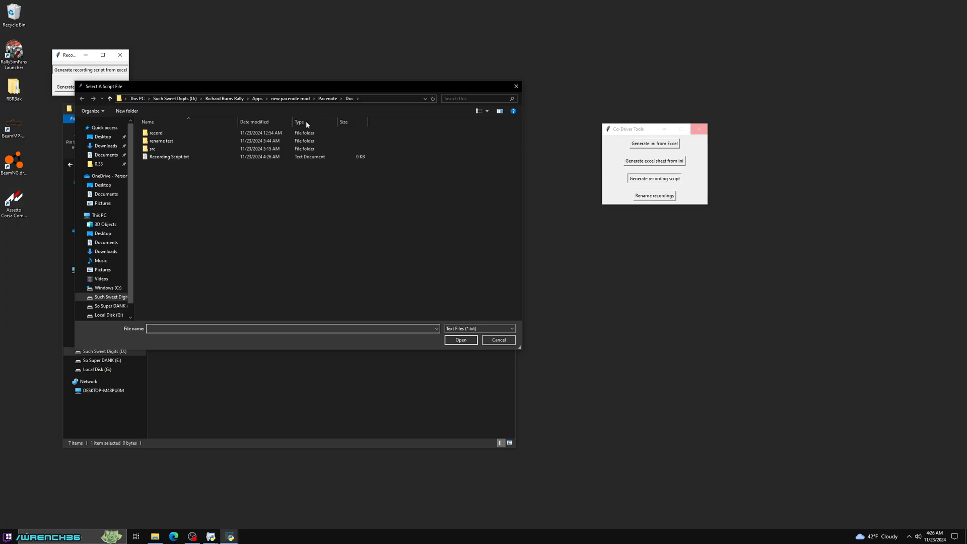
double_click(167, 157)
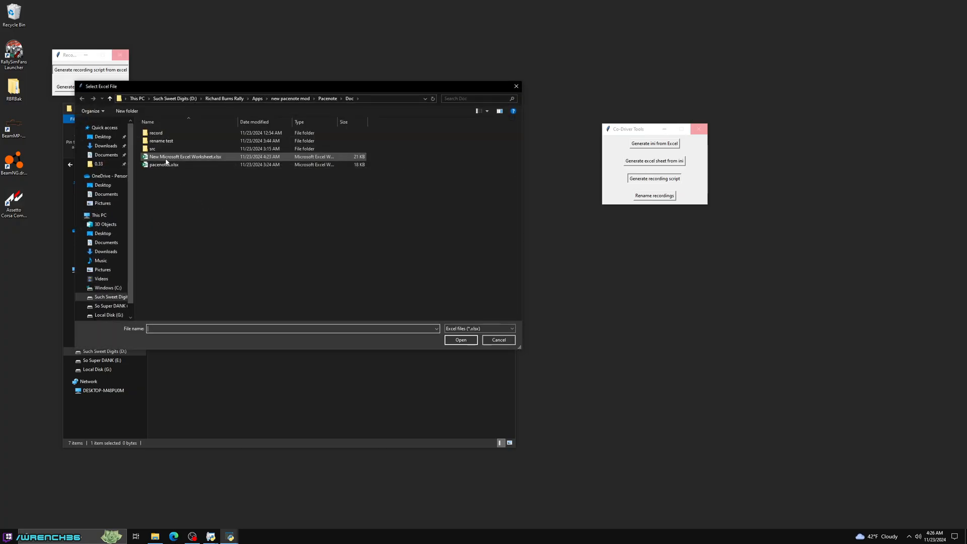
double_click(202, 158)
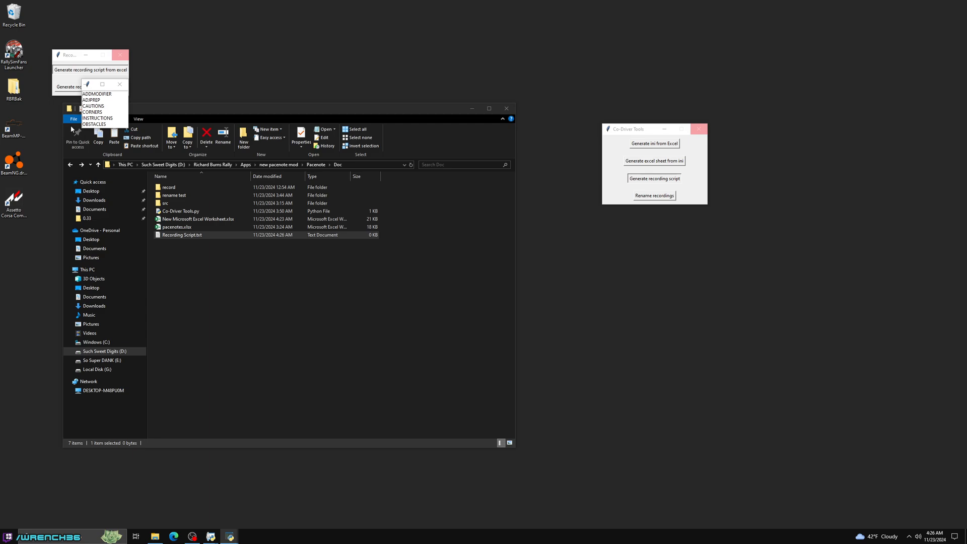
- Add all six sheets, ADDMODIFIER through OBSTACLES, to the recording script and close the recording script window
left_click(93, 95)
left_click(94, 95)
left_click(93, 96)
left_click(94, 96)
left_click(94, 95)
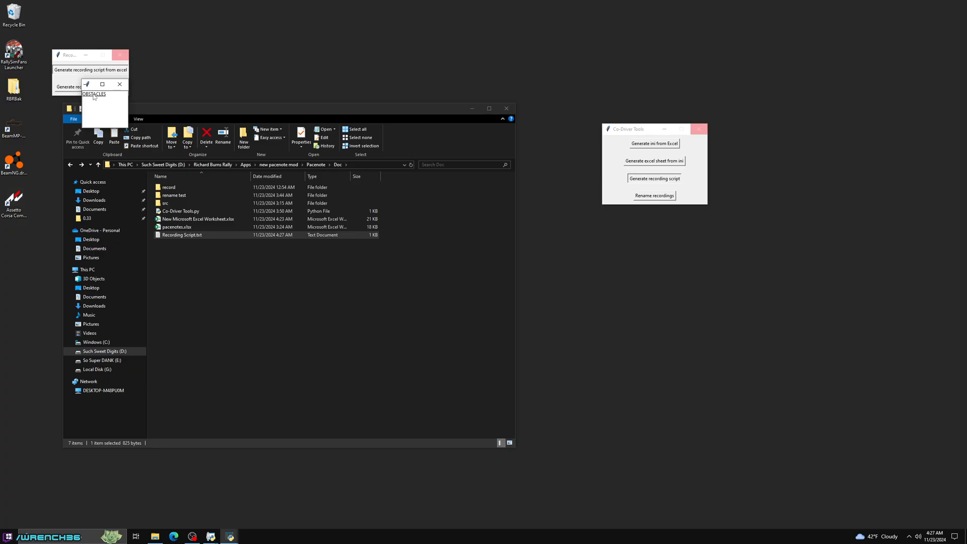
left_click(93, 96)
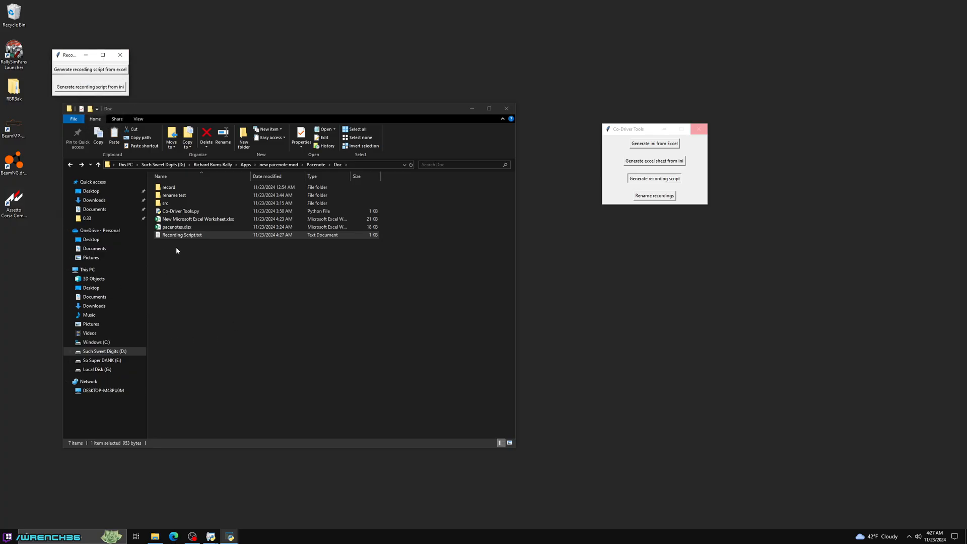
left_click(120, 55)
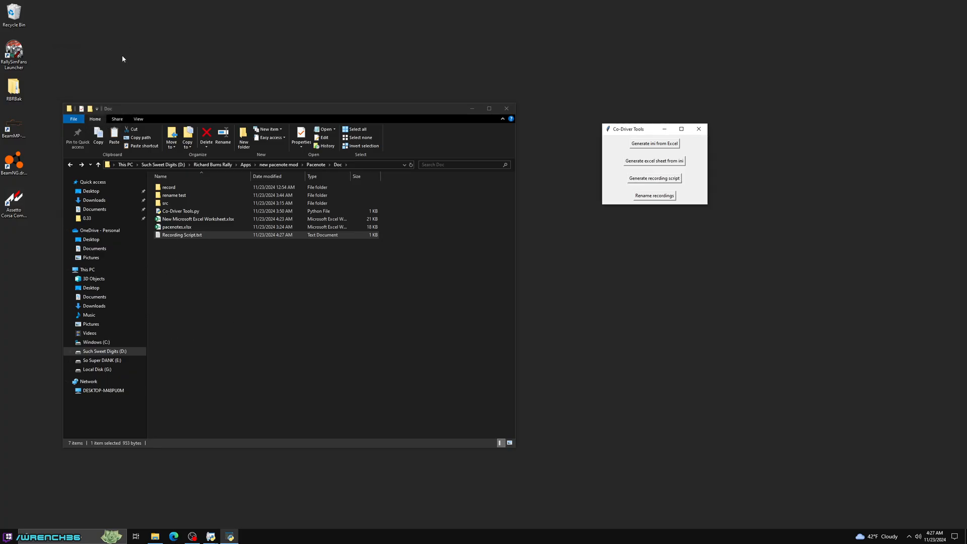
- Open Recording Script.txt, look through the list of pacenote names, and close it
double_click(182, 235)
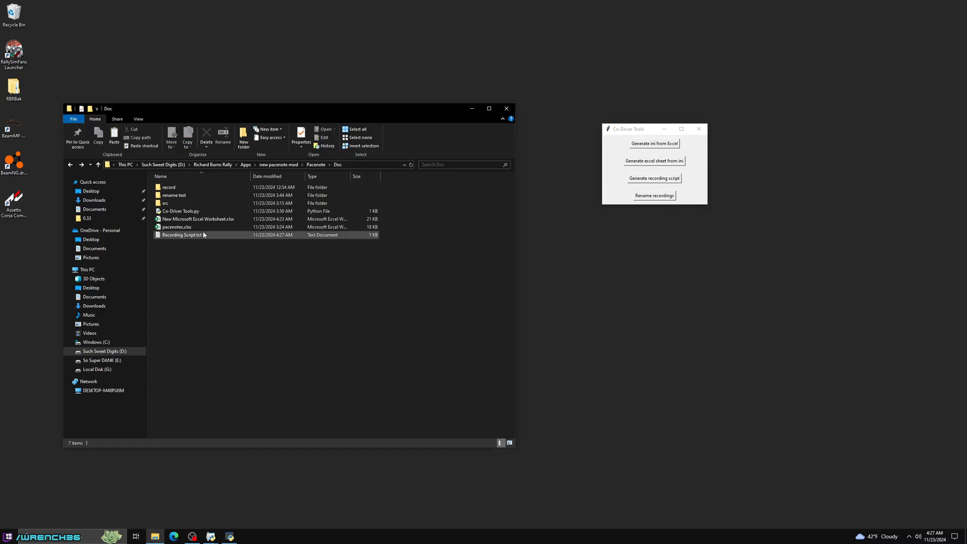
scroll(456, 250, "down", 20)
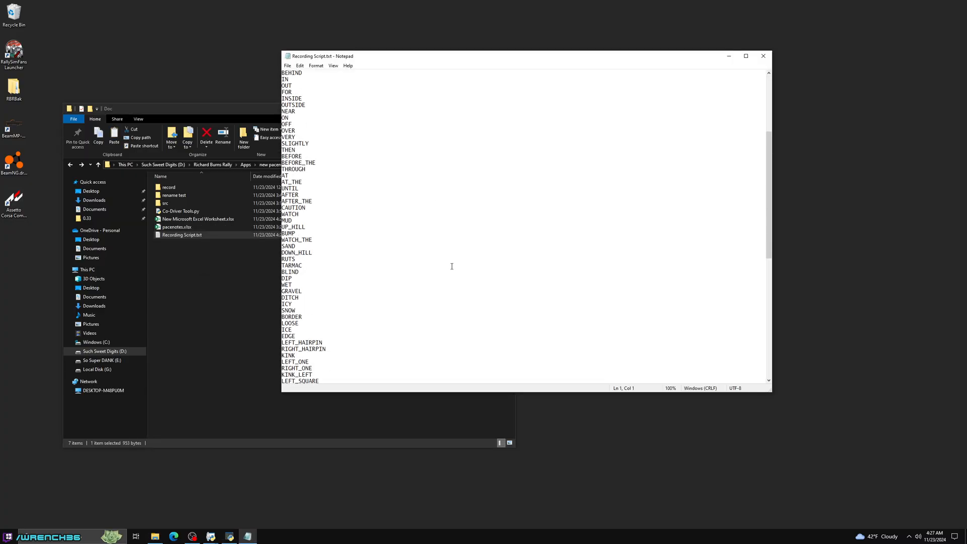
scroll(466, 253, "up", 20)
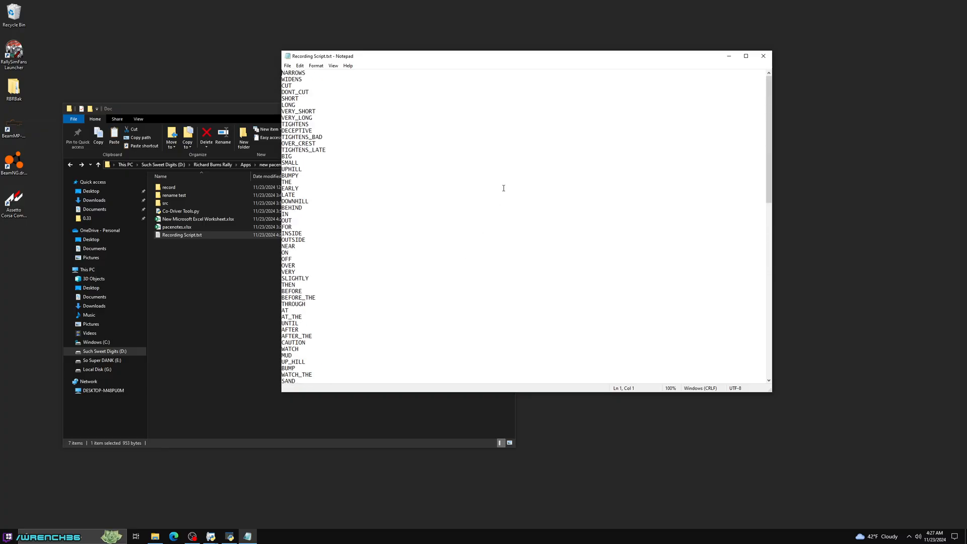
left_click(761, 57)
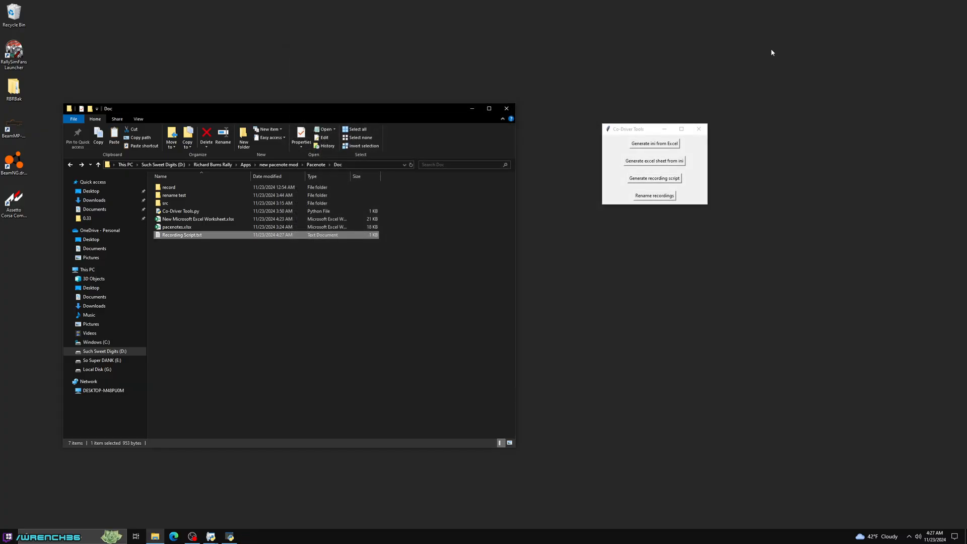
- Find and launch the REAPER audio application
key("super")
type("re")
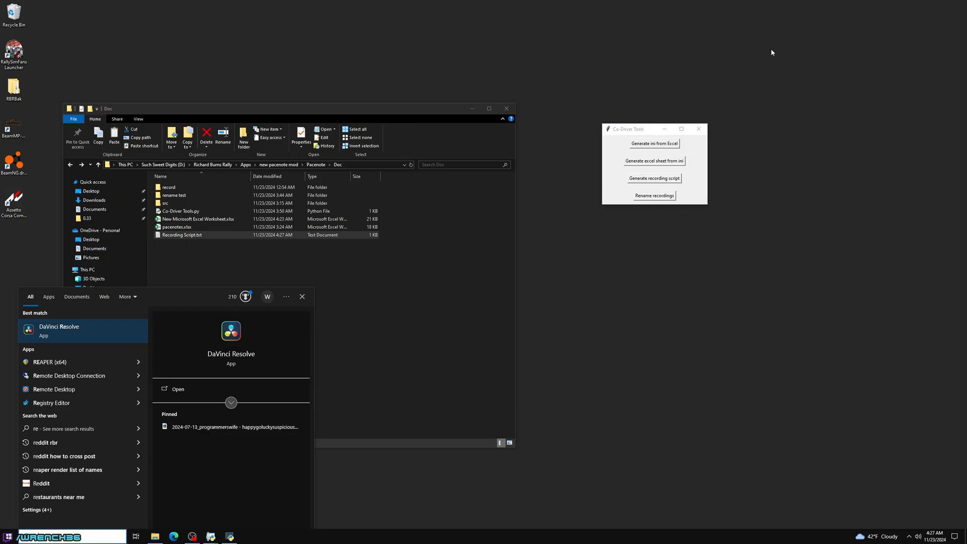
type("a")
key("Return")
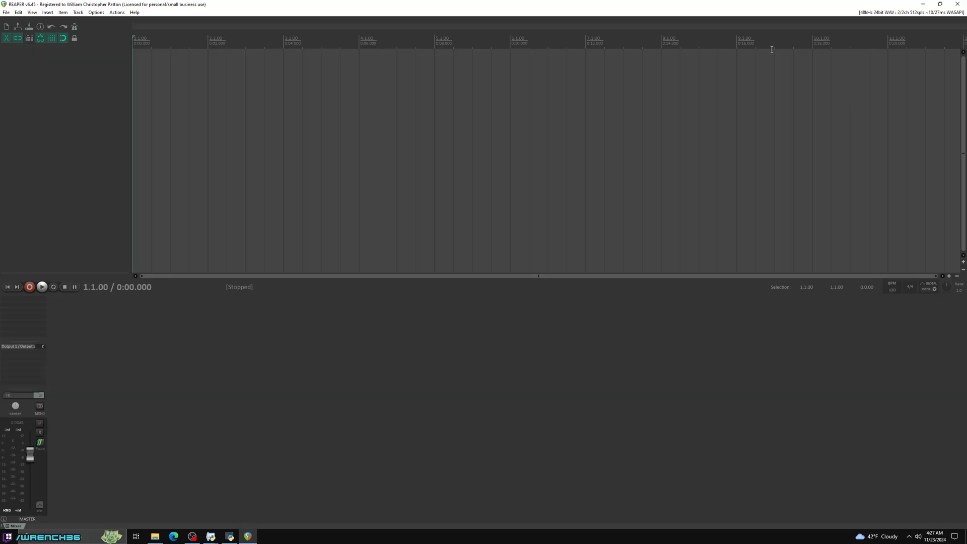
- Open the recent codriver project
left_click(6, 13)
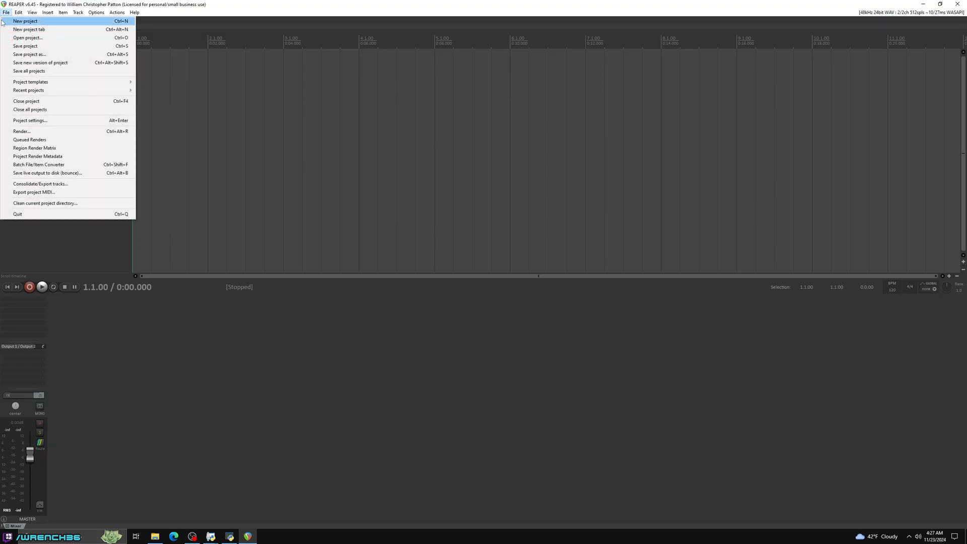
mouse_move(30, 90)
left_click(282, 101)
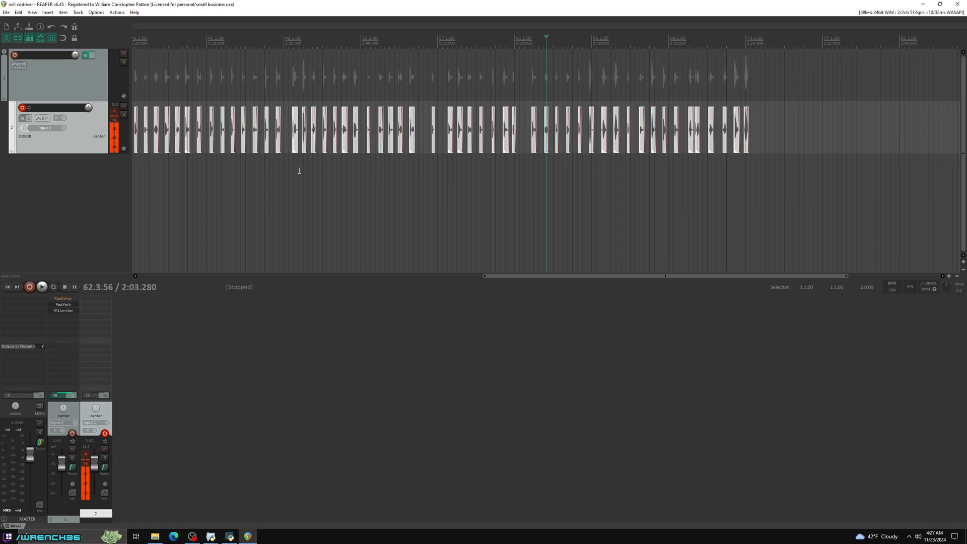
- Delete all existing clips, return to the project start, and bypass the effects on track 1
key("Delete")
left_click(8, 288)
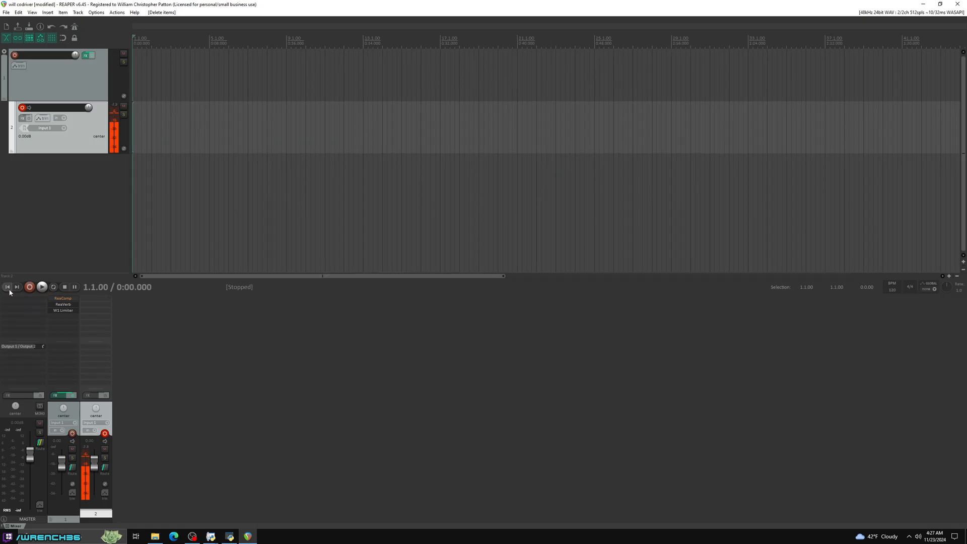
left_click(92, 56)
- Open Recording Script.txt from the Doc folder in File Explorer and clear the folder window out of the way
left_click(155, 536)
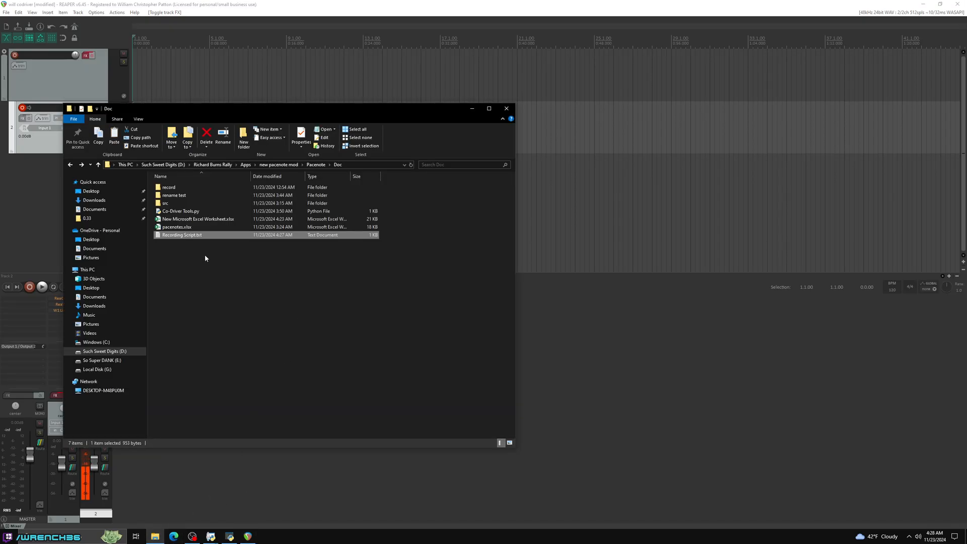
double_click(179, 236)
left_click(219, 315)
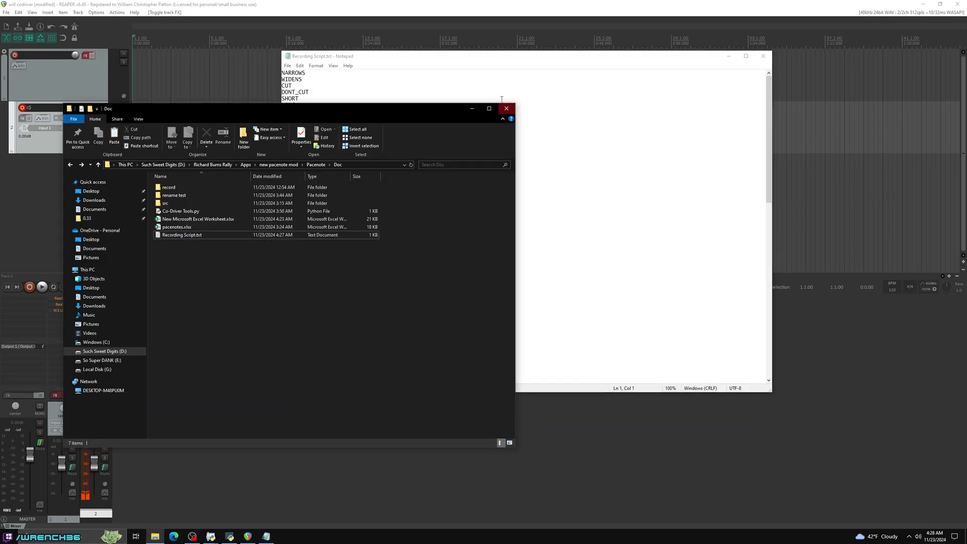
left_click(471, 109)
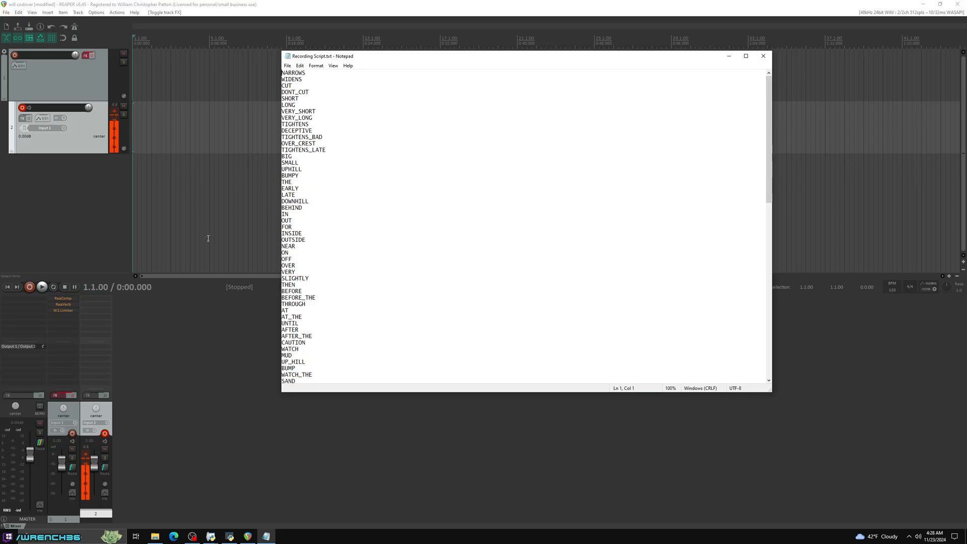
- Record the first pacenotes on track 2 in REAPER while reading from Recording Script.txt, stop, and save the recorded file
left_click(71, 246)
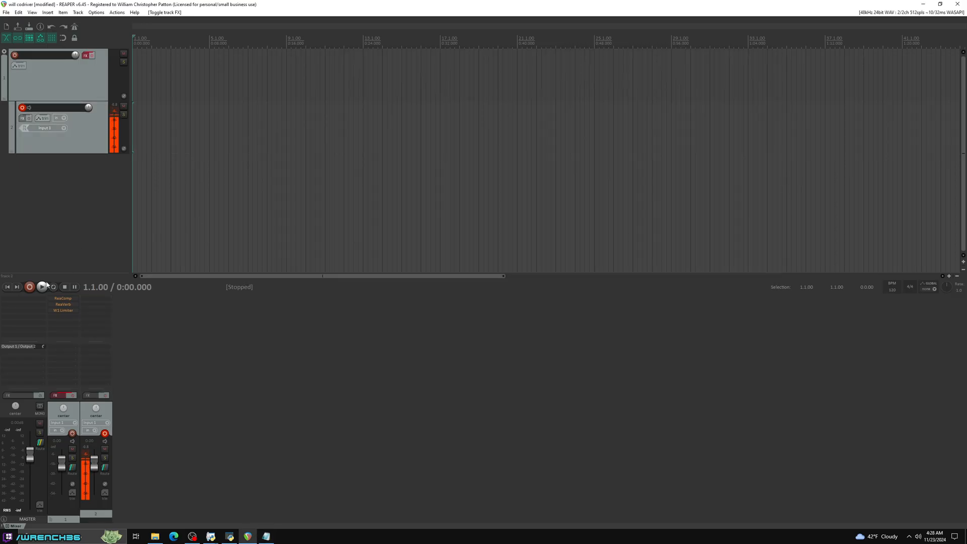
left_click(30, 290)
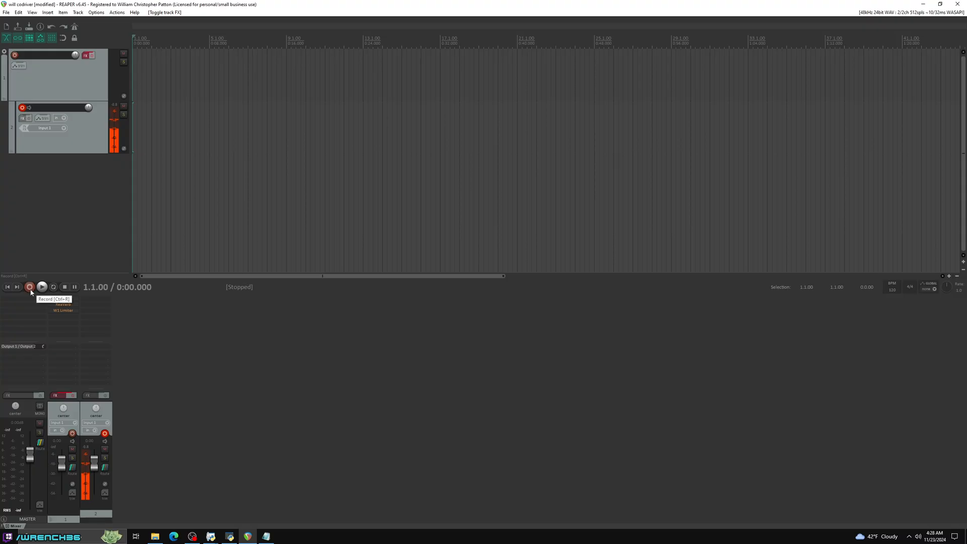
key("alt+Tab")
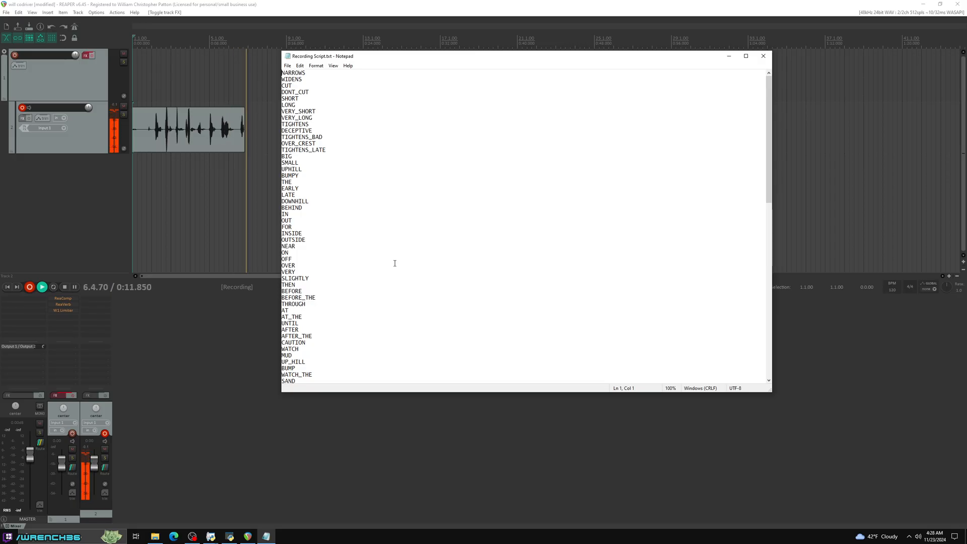
key("alt+Tab")
key("space")
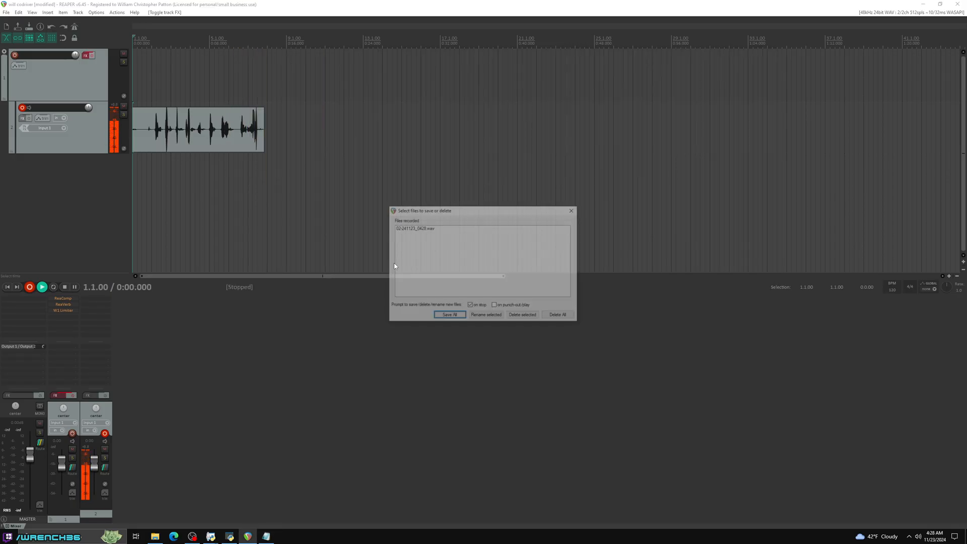
left_click(458, 316)
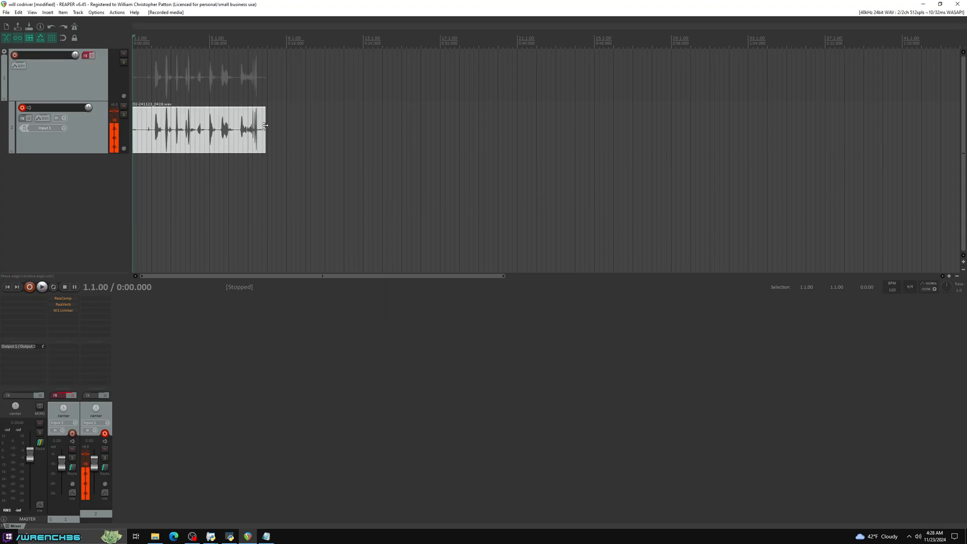
- Trim the unwanted end off the recorded clip and run Auto trim/split items on it to split and remove silent areas
left_click_drag(265, 123, 237, 124)
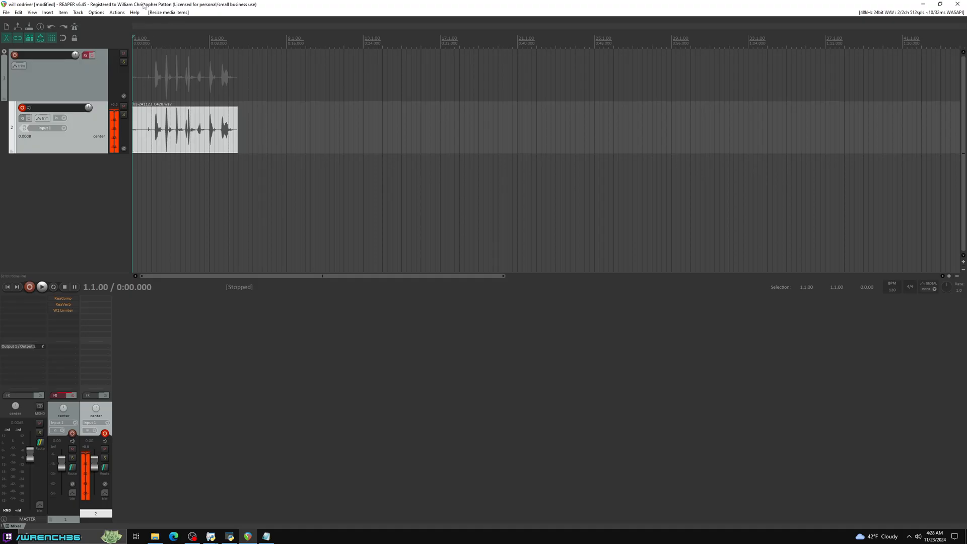
left_click(117, 12)
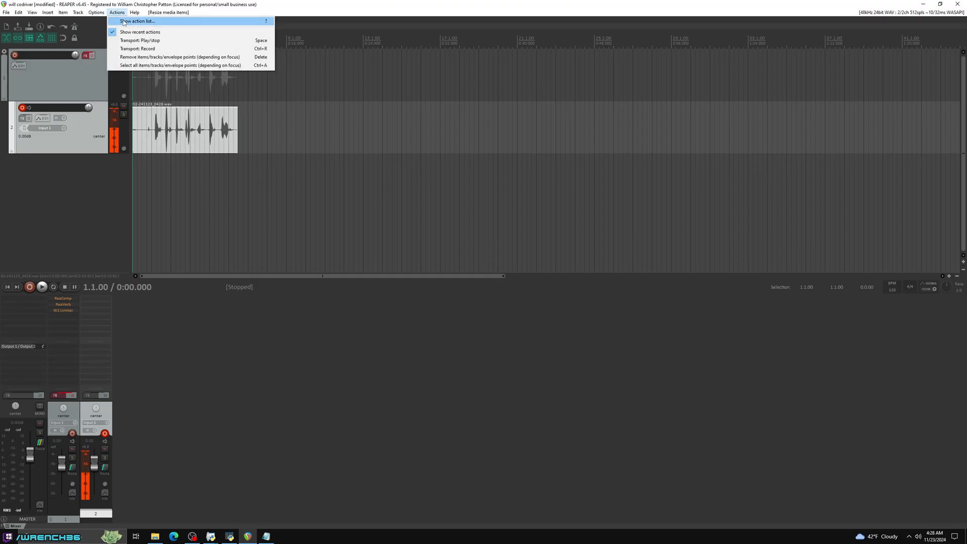
left_click(123, 21)
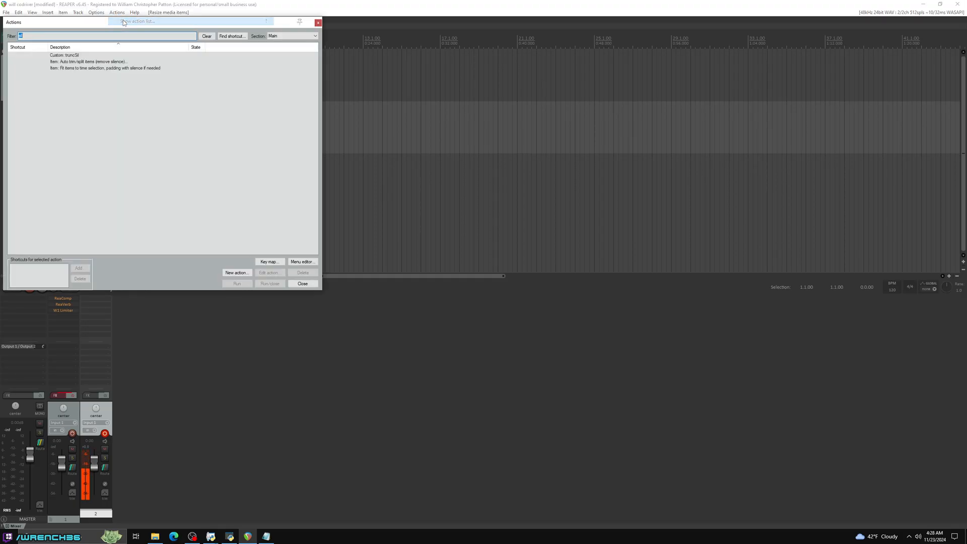
left_click(69, 62)
left_click(237, 284)
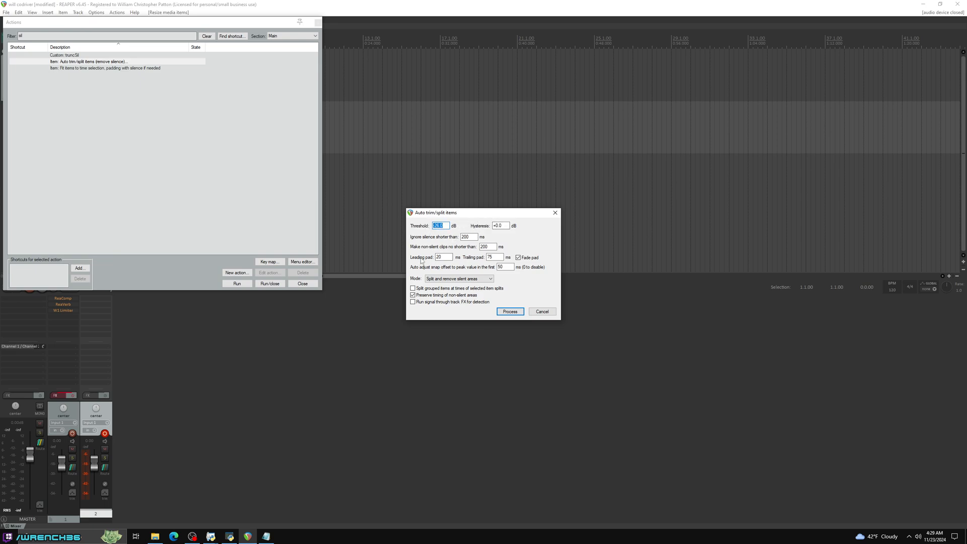
left_click(512, 312)
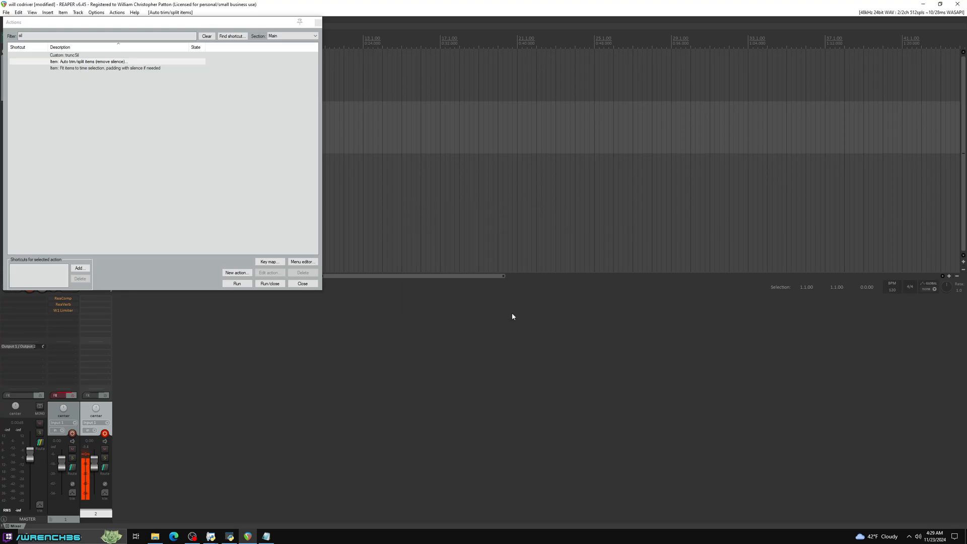
left_click(319, 23)
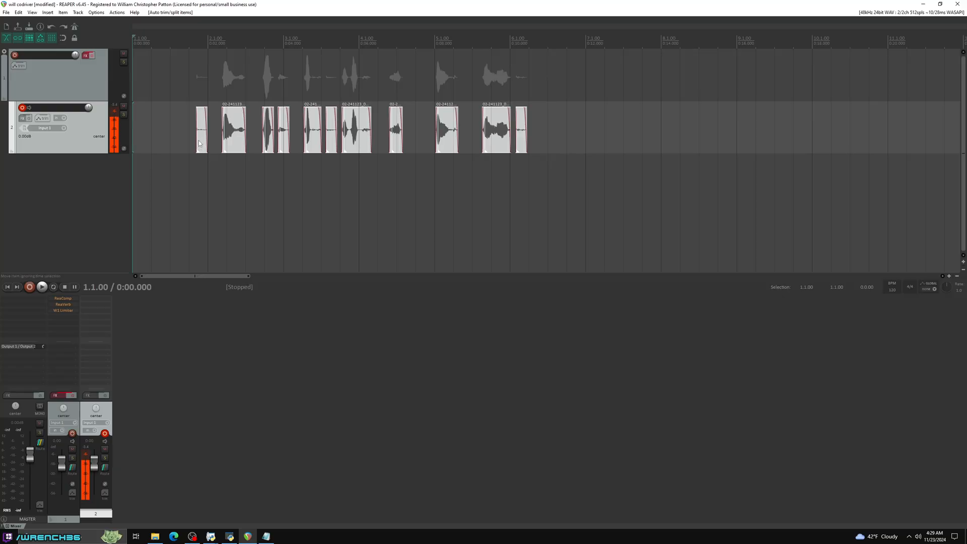
- Delete the three stray noise clips: the first, the one after the third pacenote, and the last
left_click(199, 134)
key("Delete")
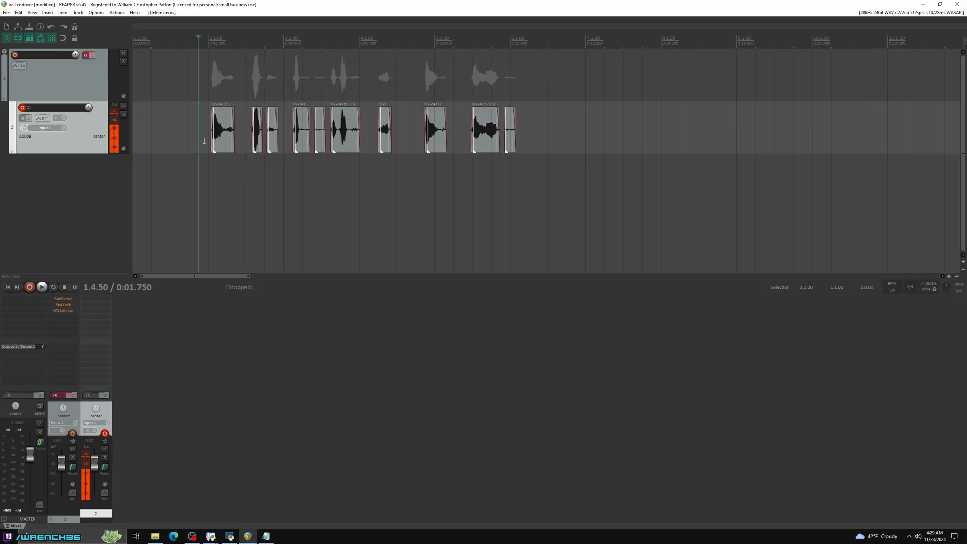
left_click(319, 141)
key("Delete")
left_click(499, 137)
key("Delete")
- Play the first pacenote, then delete the short clip after the second pacenote and extend the second pacenote's end over that part
left_click(217, 132)
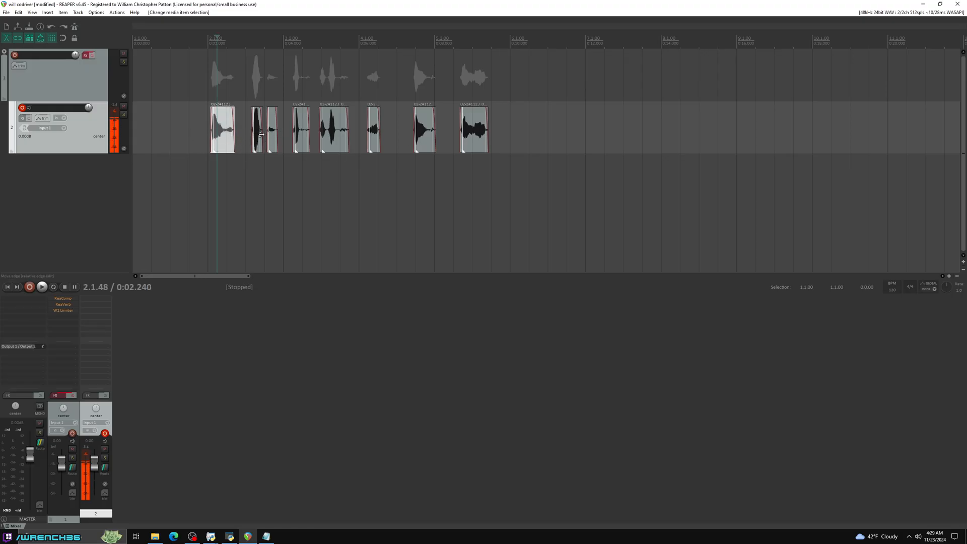
left_click(198, 142)
key("space")
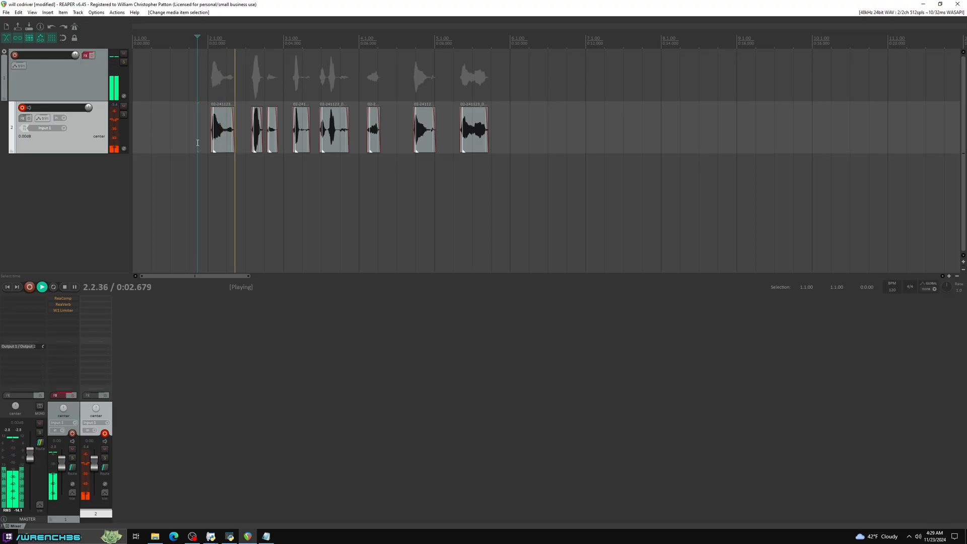
key("space")
left_click(272, 143)
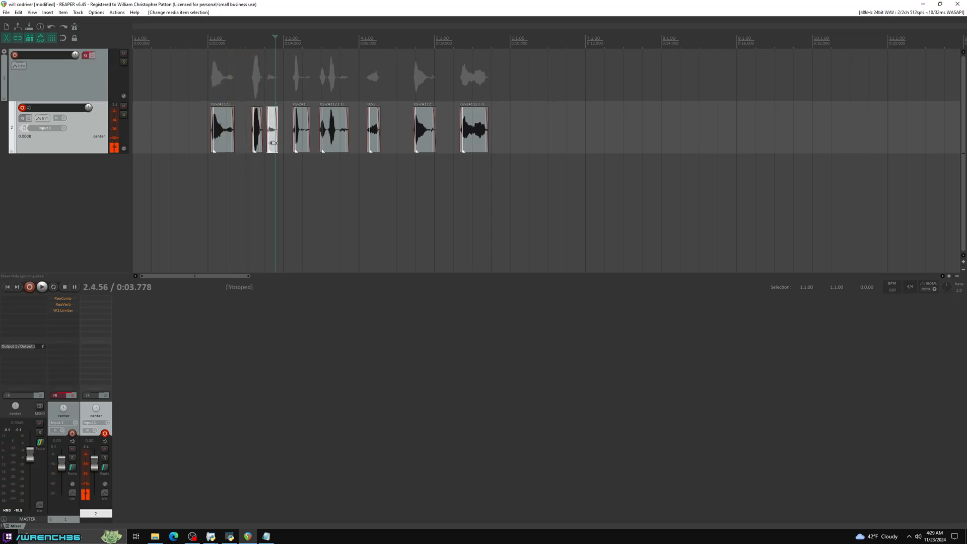
key("Delete")
left_click_drag(262, 135, 291, 130)
- Play the clips from the second pacenote and shorten the end of the sixth clip slightly
left_click(243, 135)
key("space")
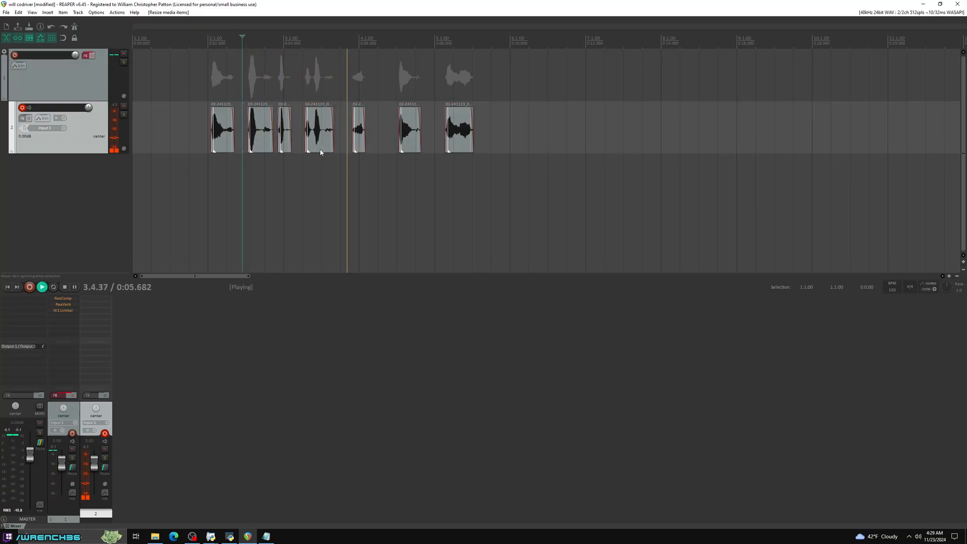
left_click_drag(422, 137, 419, 137)
key("space")
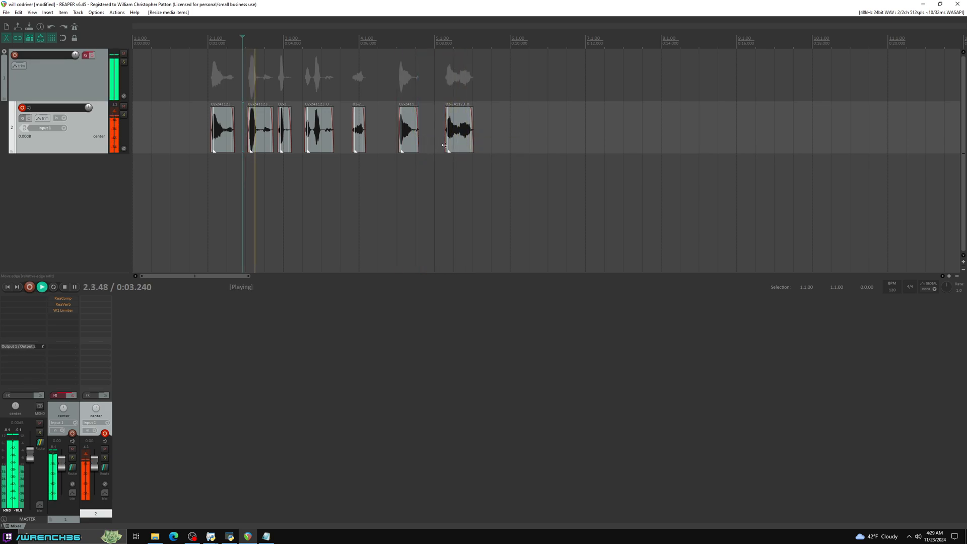
left_click(196, 149)
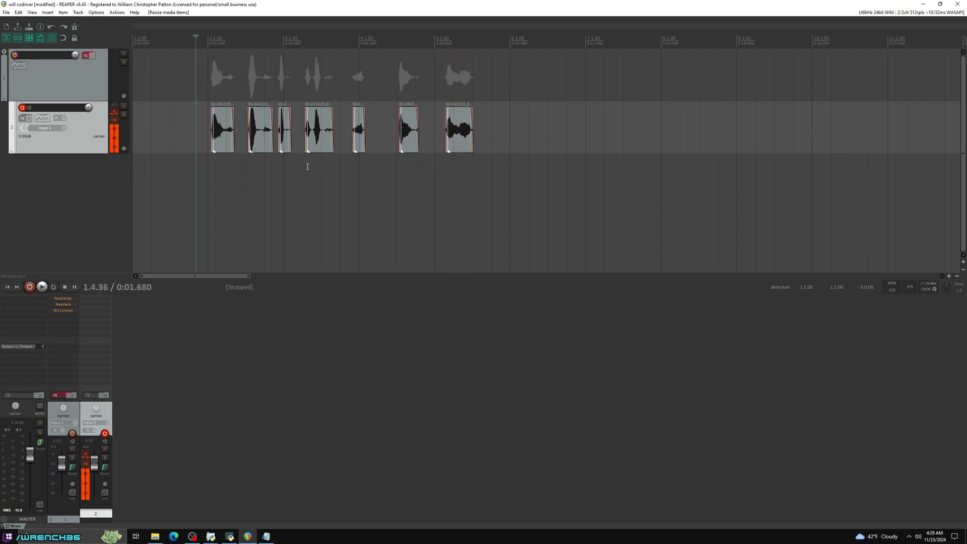
- Select all clips and play them while checking the audio levels in OBS, then return to the project start
key("ctrl+a")
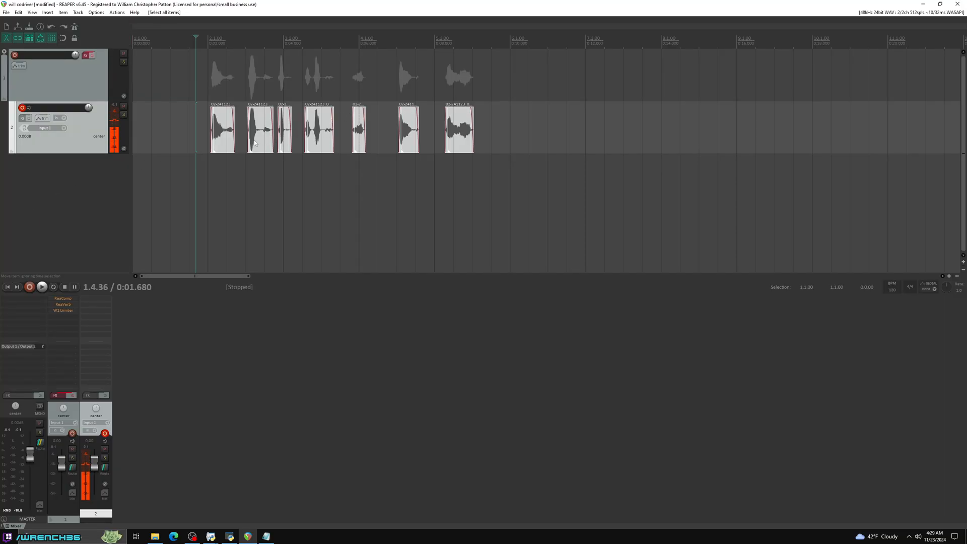
key("space")
left_click(195, 538)
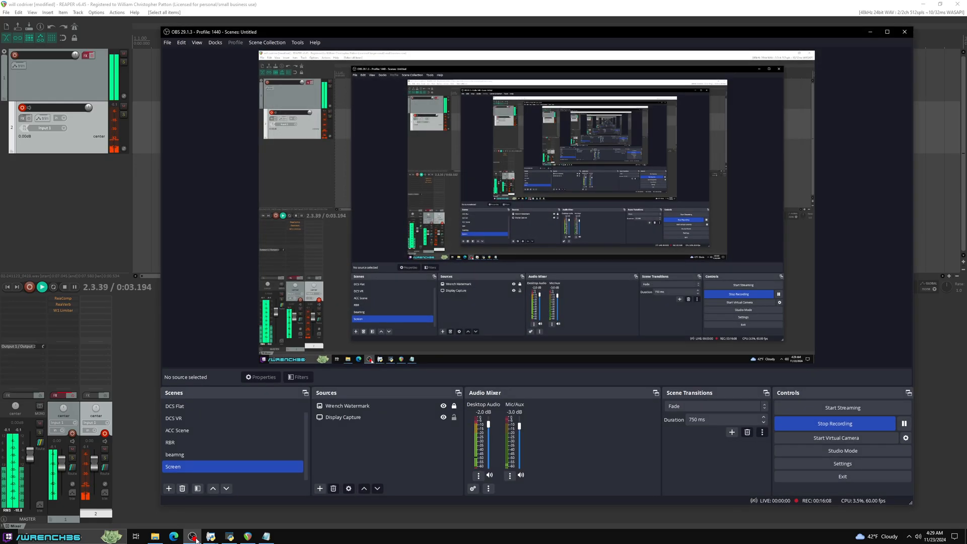
left_click(195, 537)
key("space")
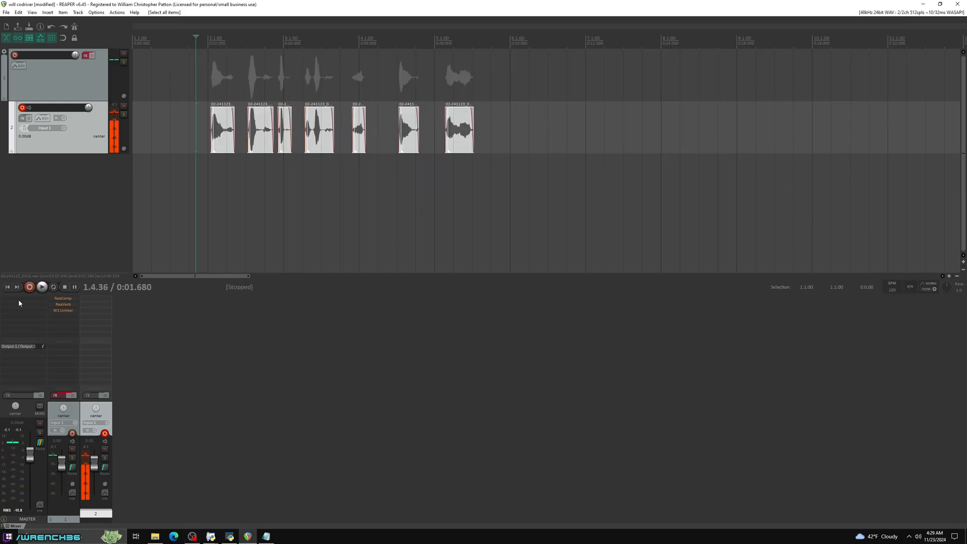
key("Home")
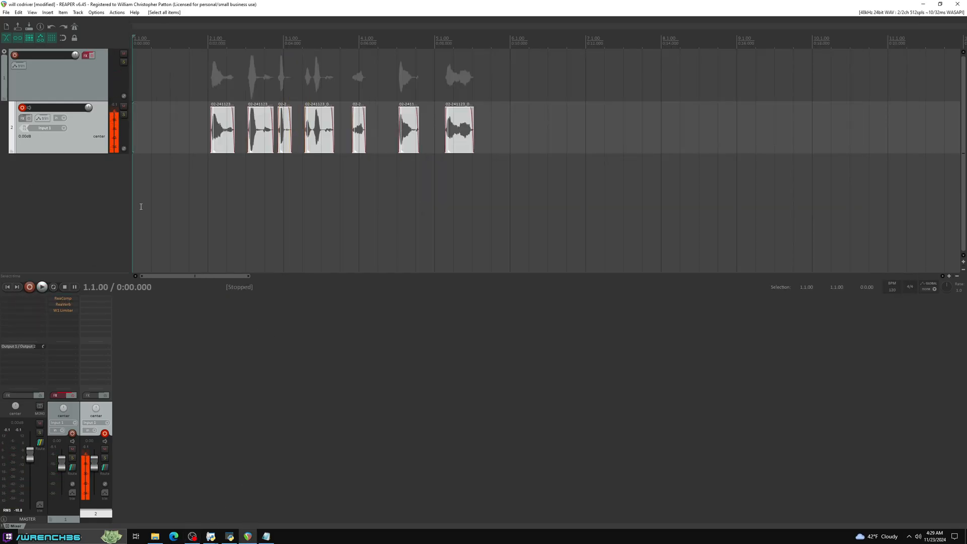
- Review the ReaVerb and W1 Limiter effects in track 1's FX chain and close it
left_click(86, 55)
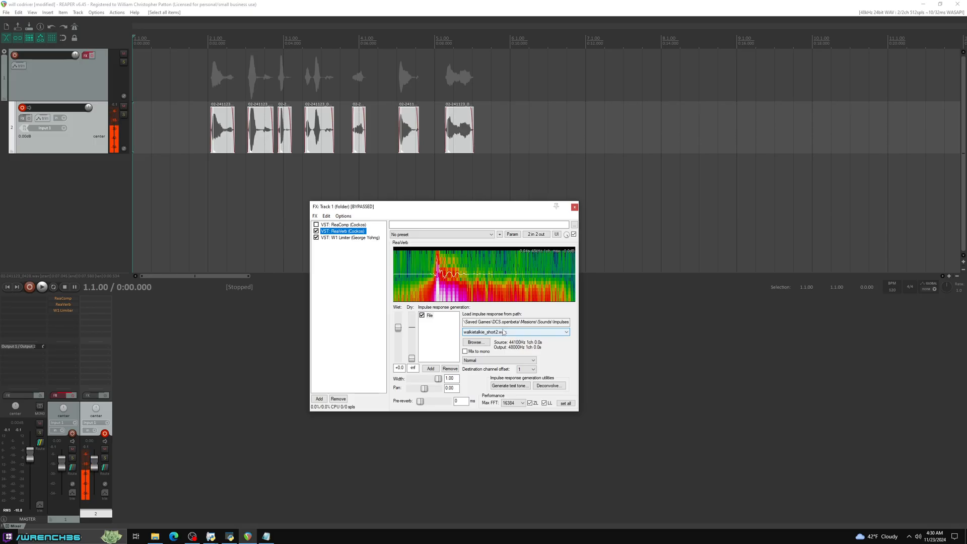
left_click(348, 238)
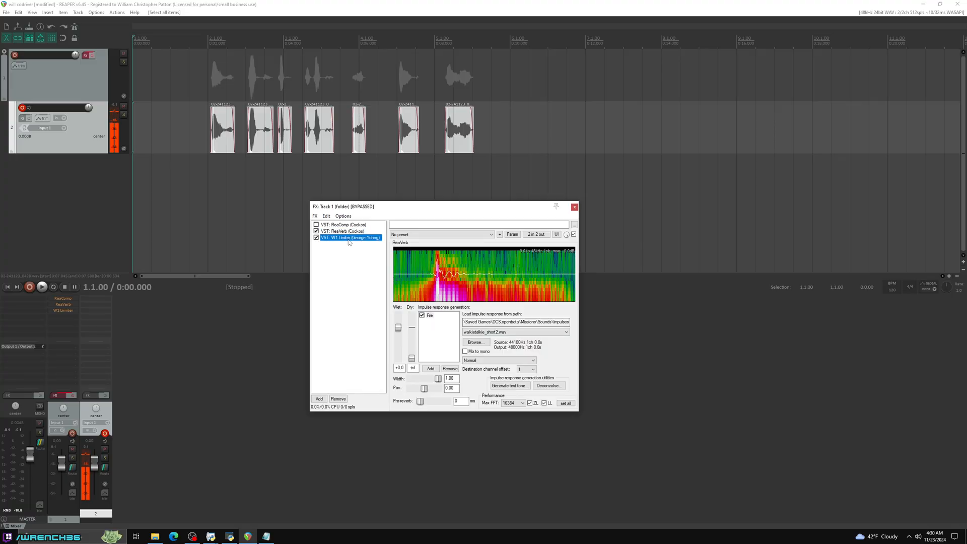
left_click(343, 232)
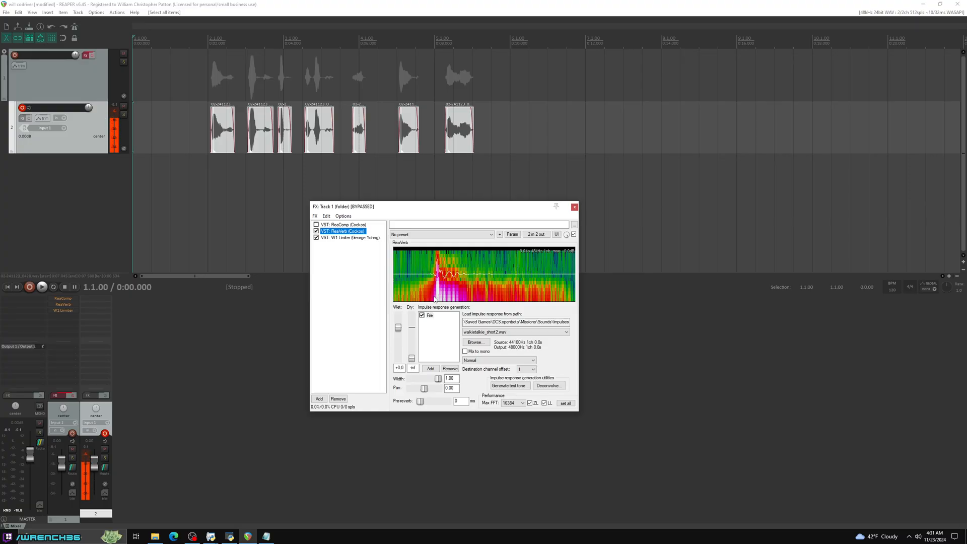
left_click(574, 209)
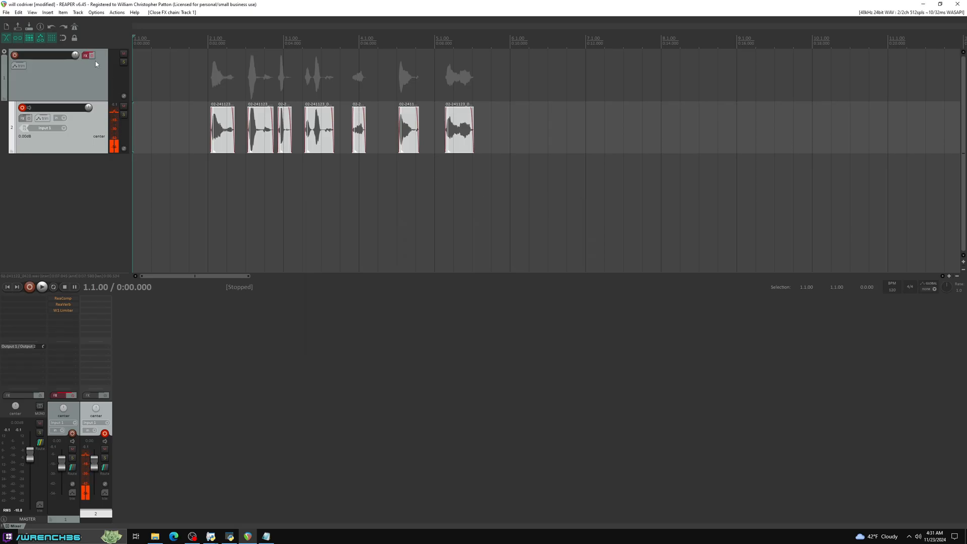
- Enable the effects on track 1 and play the pacenote clips with them applied
left_click(92, 55)
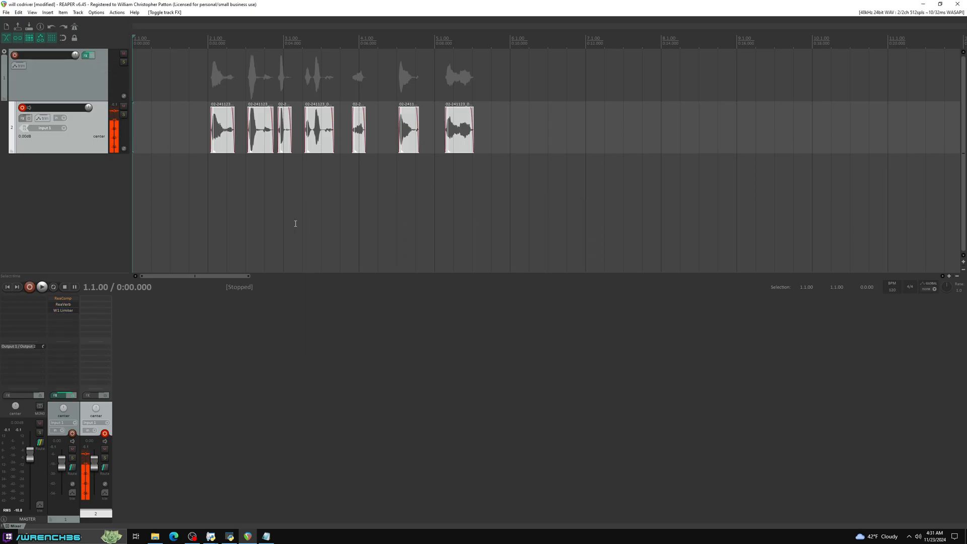
key("space")
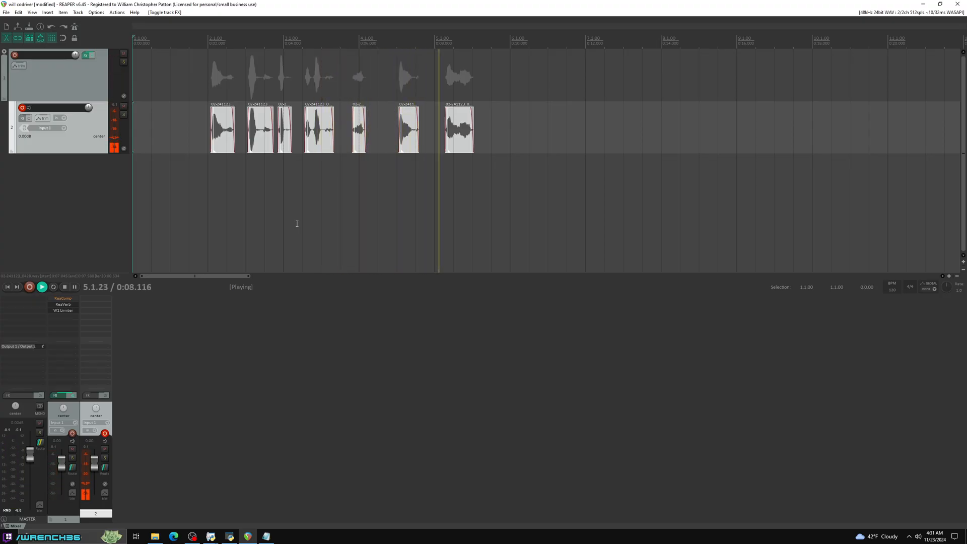
key("space")
key("space")
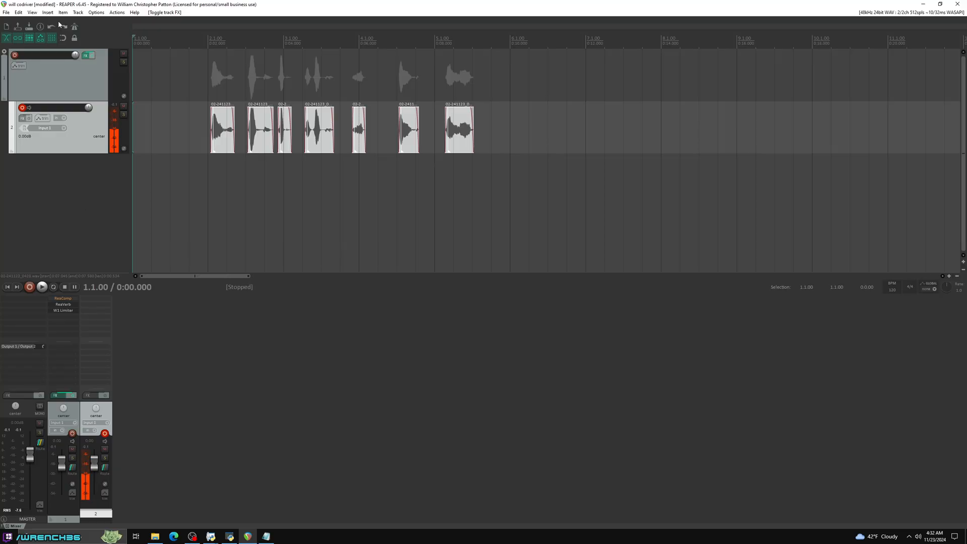
- Open the render settings for the selected pacenote clips and remove the _RECORD suffix, leaving $filenumber as the file name
left_click(6, 12)
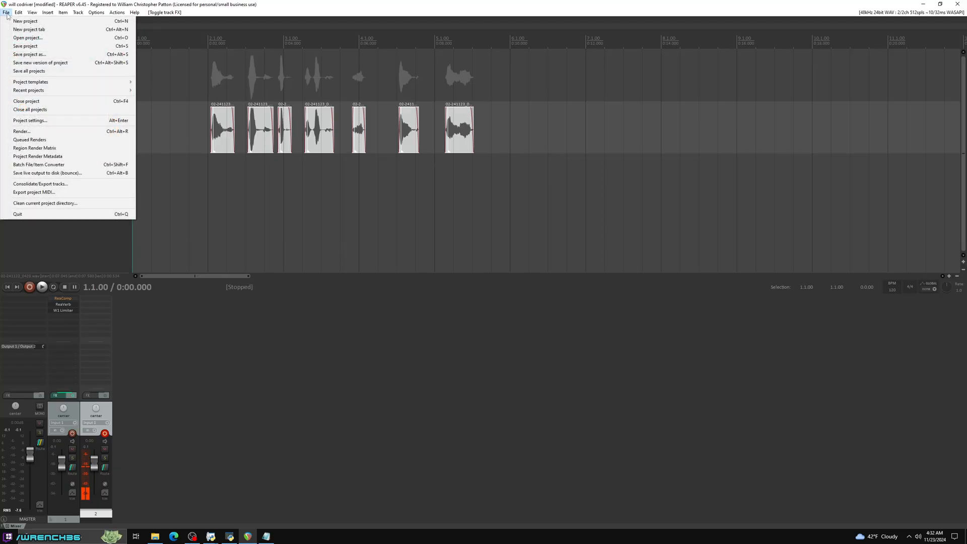
left_click(21, 132)
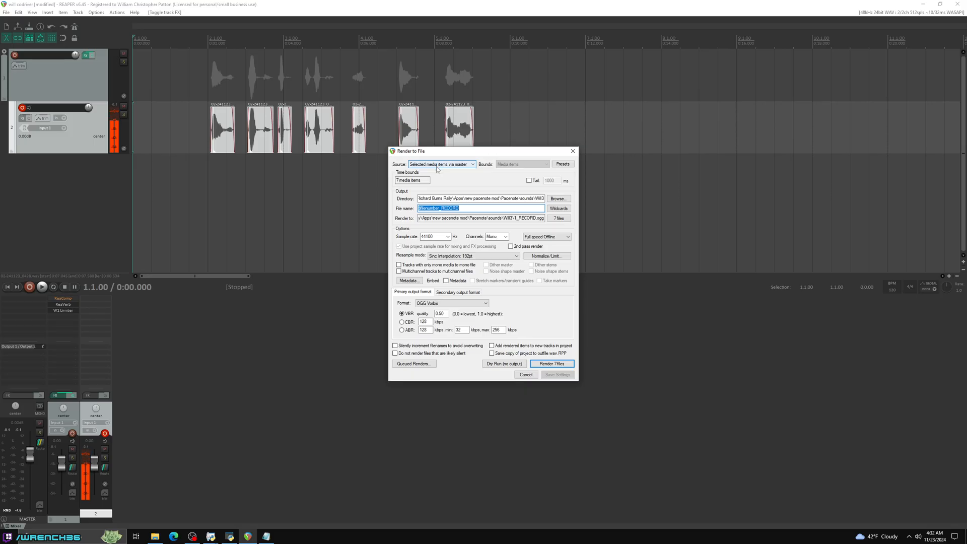
left_click(466, 207)
left_click_drag(466, 207, 440, 208)
key("BackSpace")
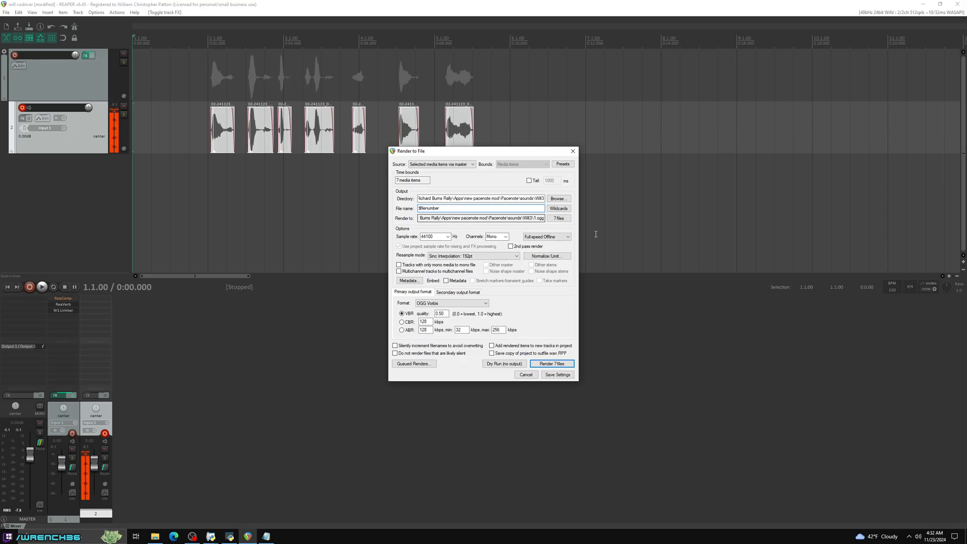
- Create a new folder on the Desktop as the output directory and render the seven clips to it as OGG files
left_click(560, 199)
left_click(584, 208)
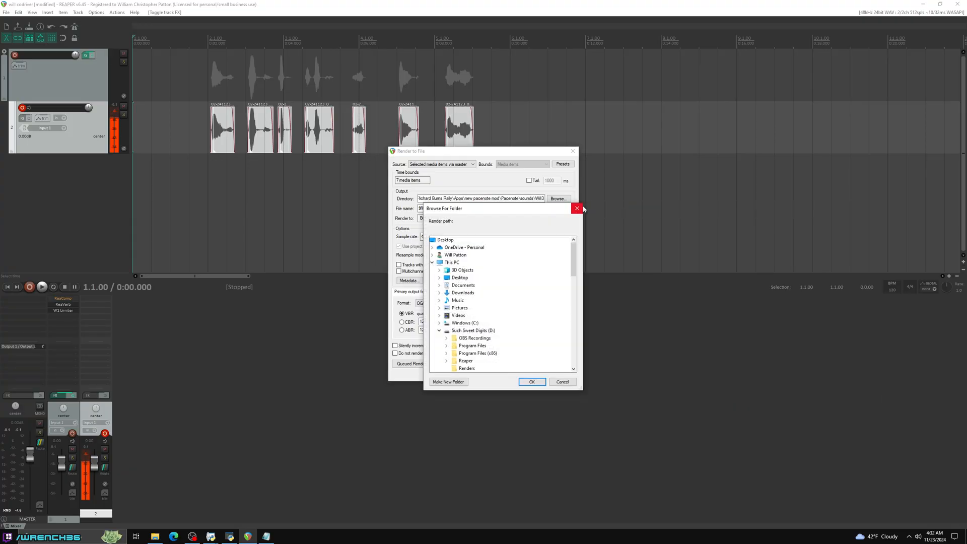
left_click(471, 331)
left_click(439, 331)
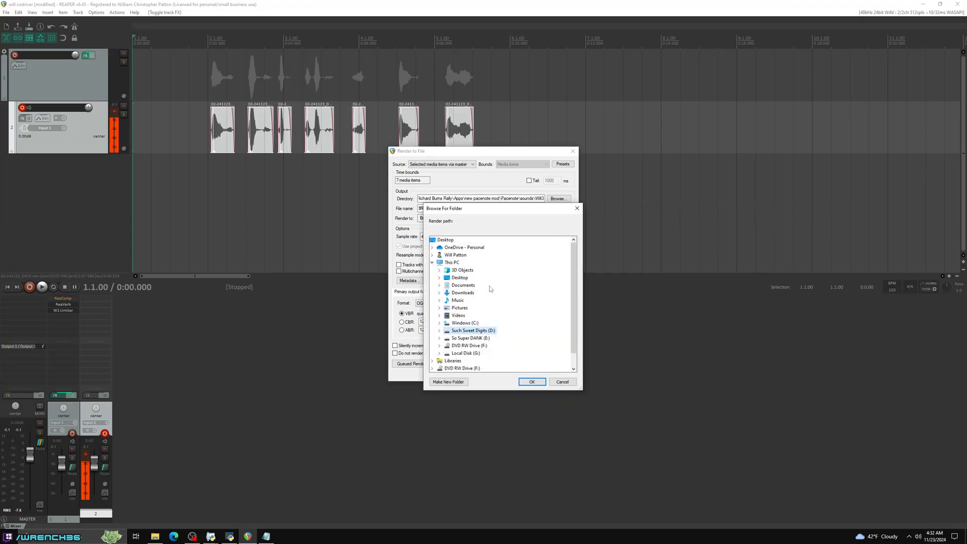
left_click(462, 280)
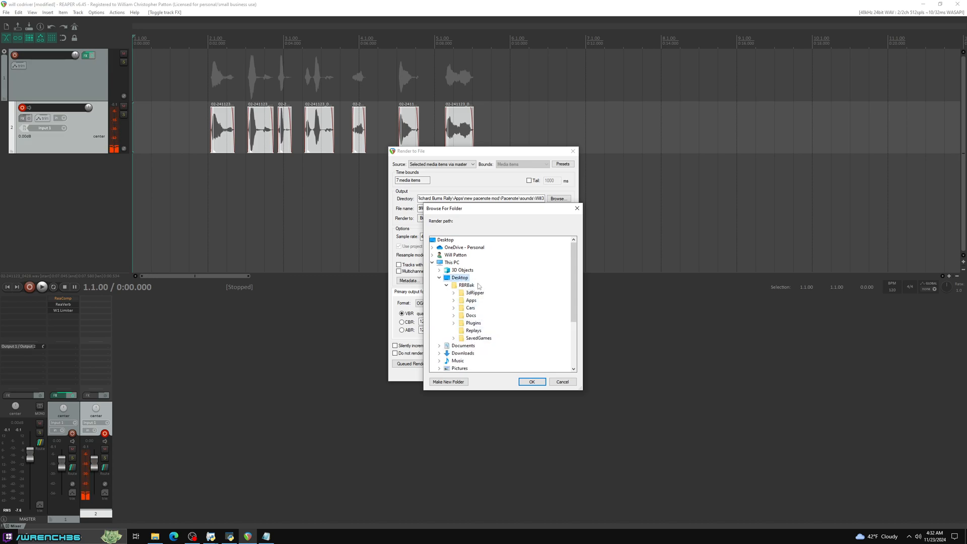
left_click(457, 382)
left_click(506, 306)
left_click(477, 287)
left_click(532, 383)
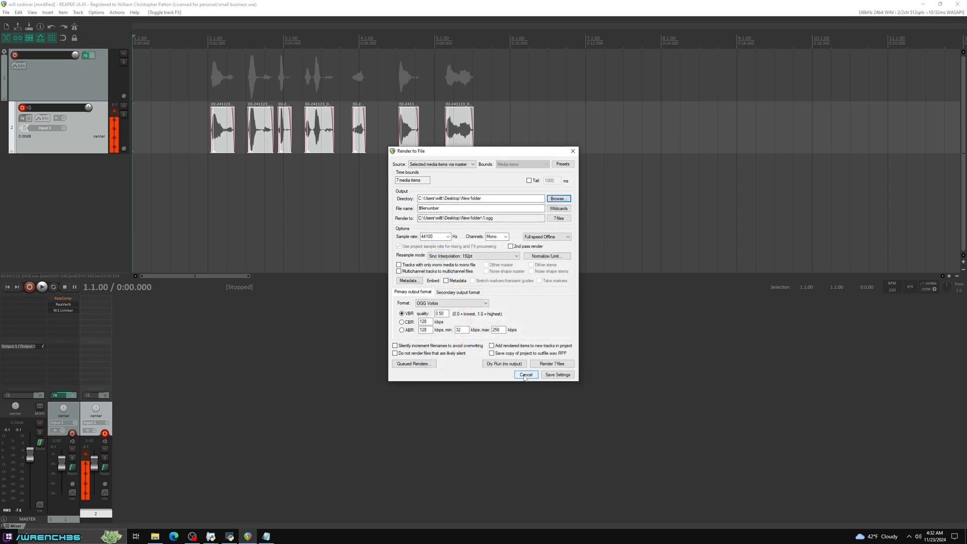
left_click(550, 364)
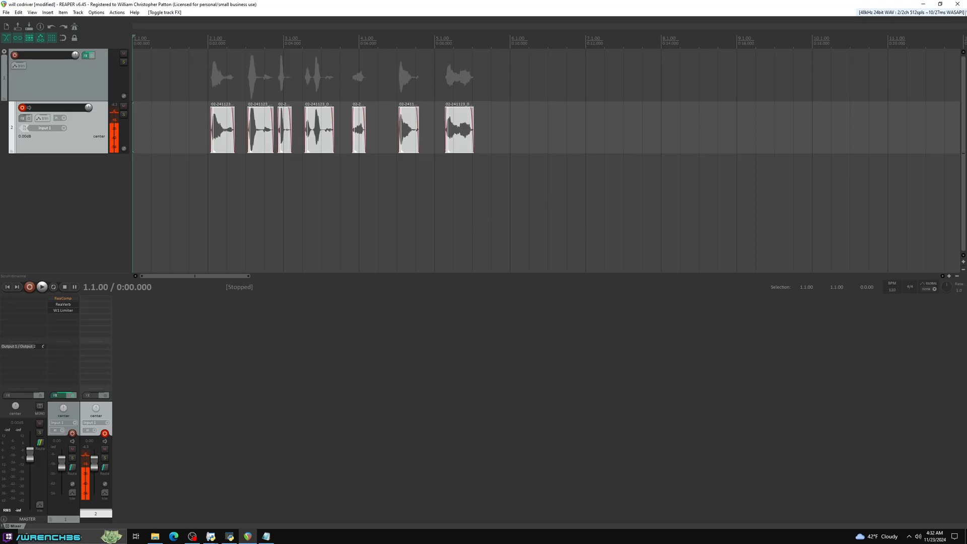
- Close REAPER without saving the project, bring up the Doc folder, and clear OBS and the recording script off the desktop
left_click(957, 4)
left_click(488, 290)
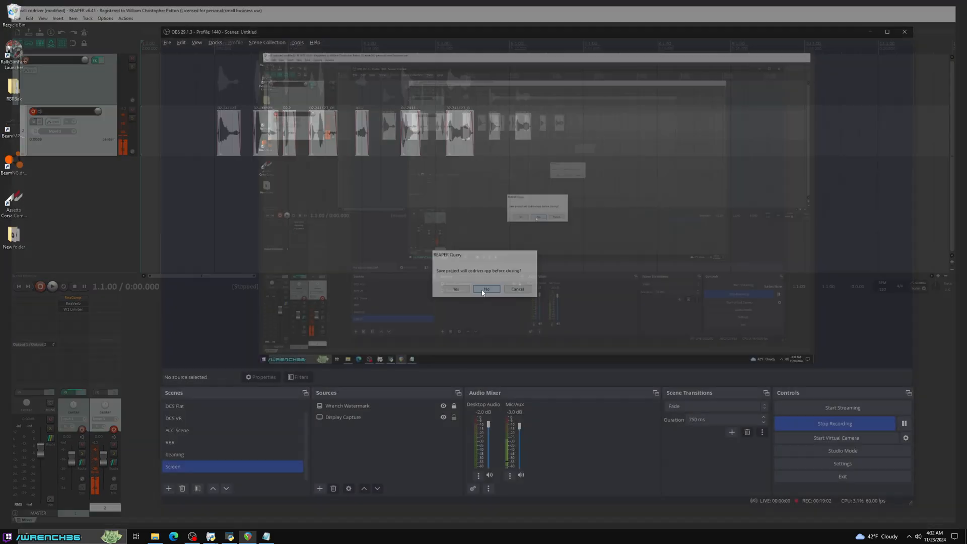
left_click(155, 537)
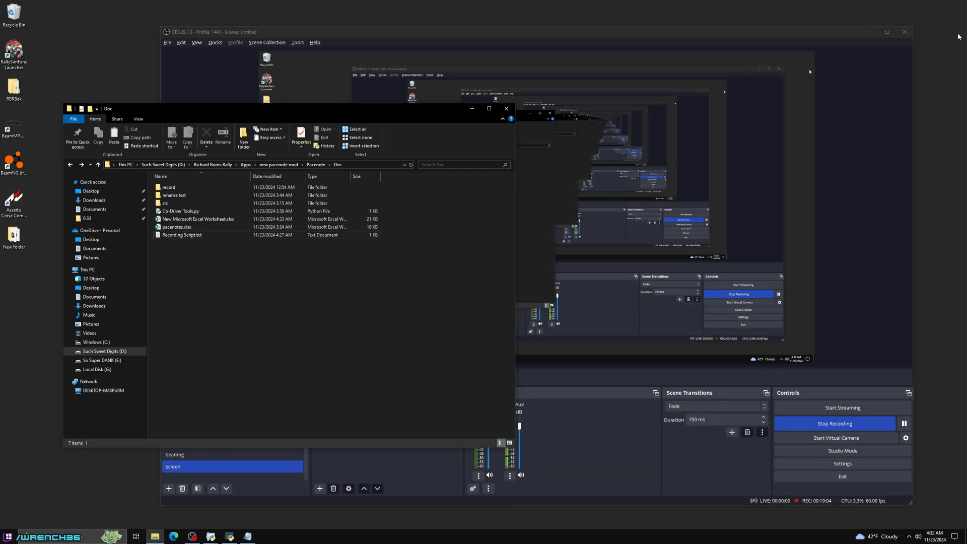
left_click(870, 32)
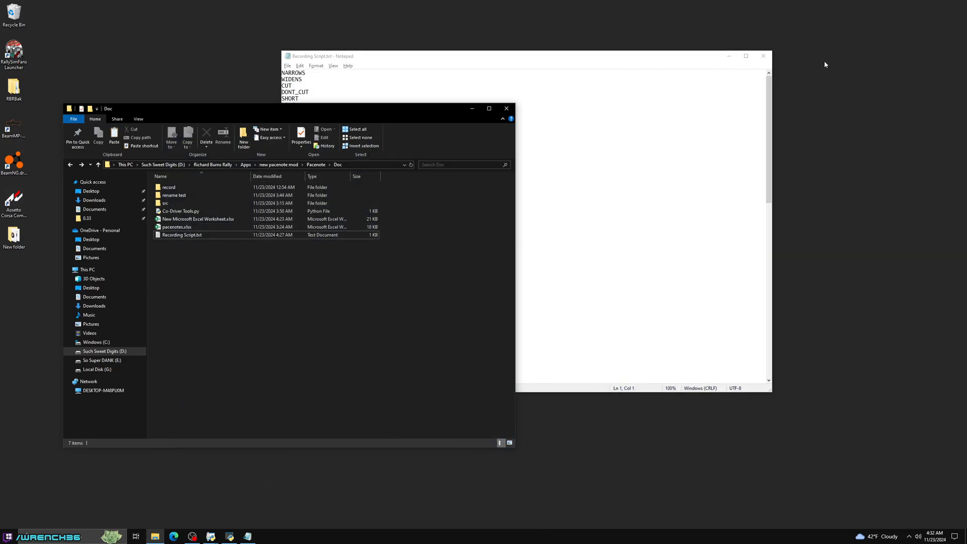
left_click(763, 56)
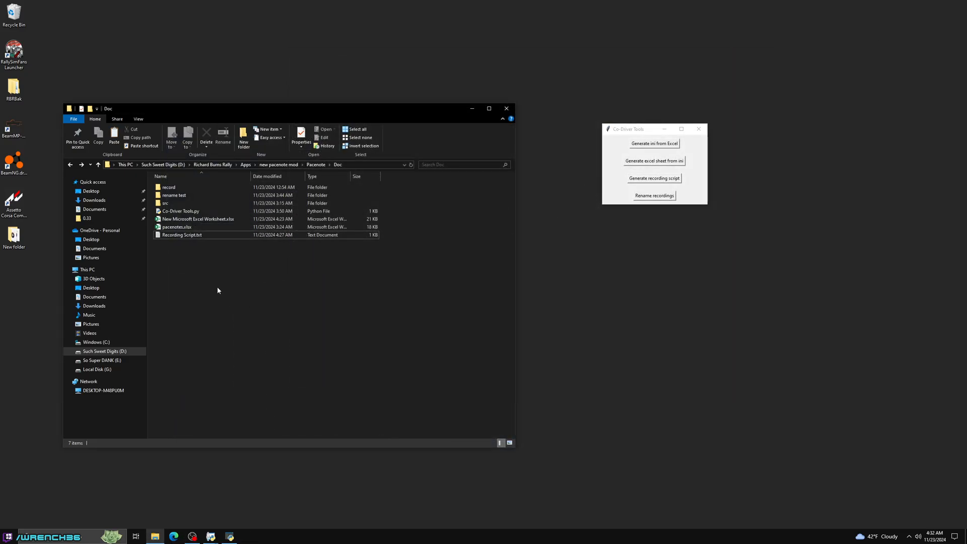
- Look through the numbered OGG files in the rename test folder and duplicate that folder inside Doc
double_click(199, 195)
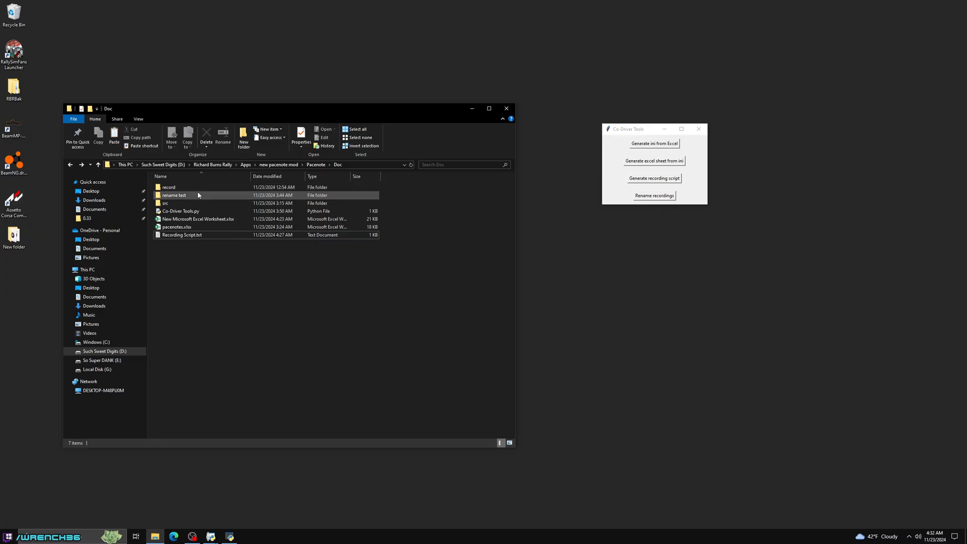
scroll(317, 253, "down", 6)
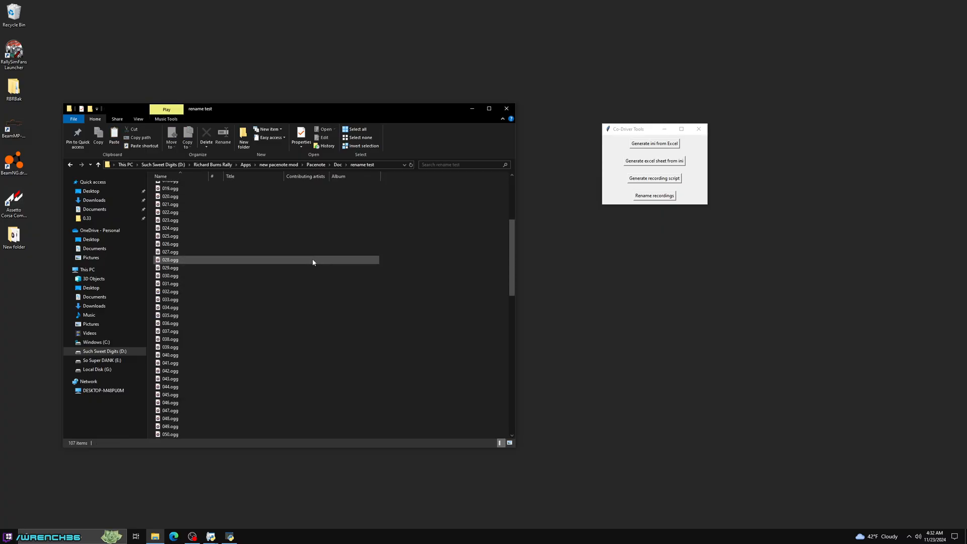
scroll(315, 263, "down", 1)
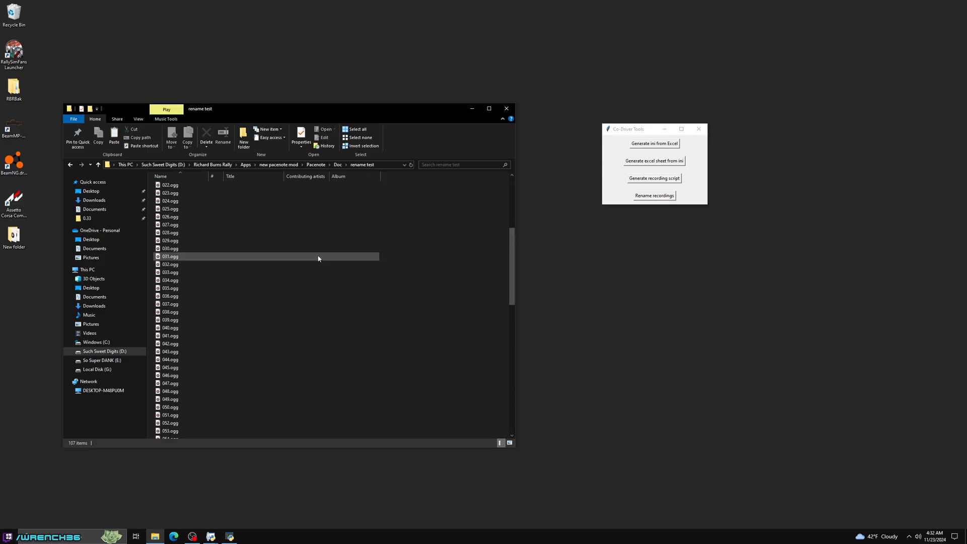
scroll(318, 259, "up", 7)
key("alt+Left")
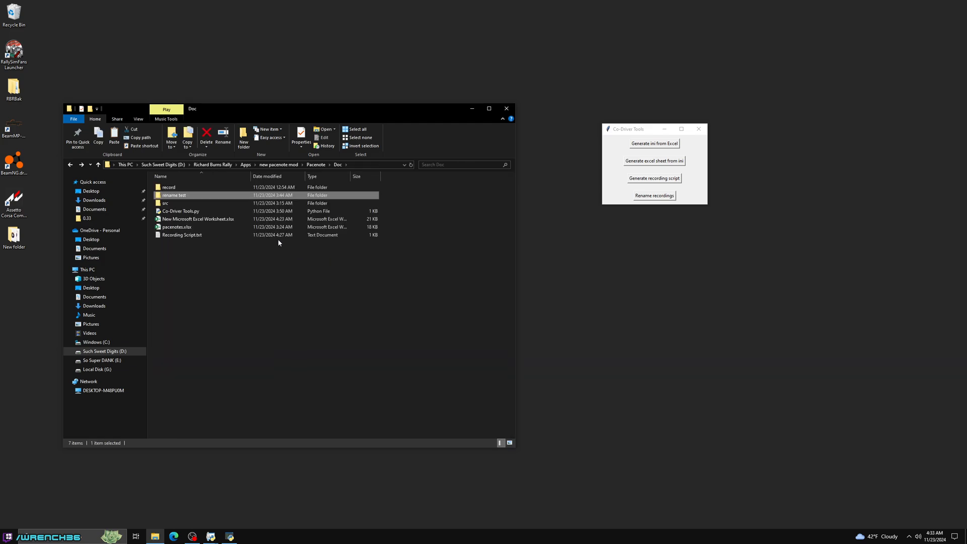
key("ctrl+c")
key("ctrl+v")
left_click(218, 278)
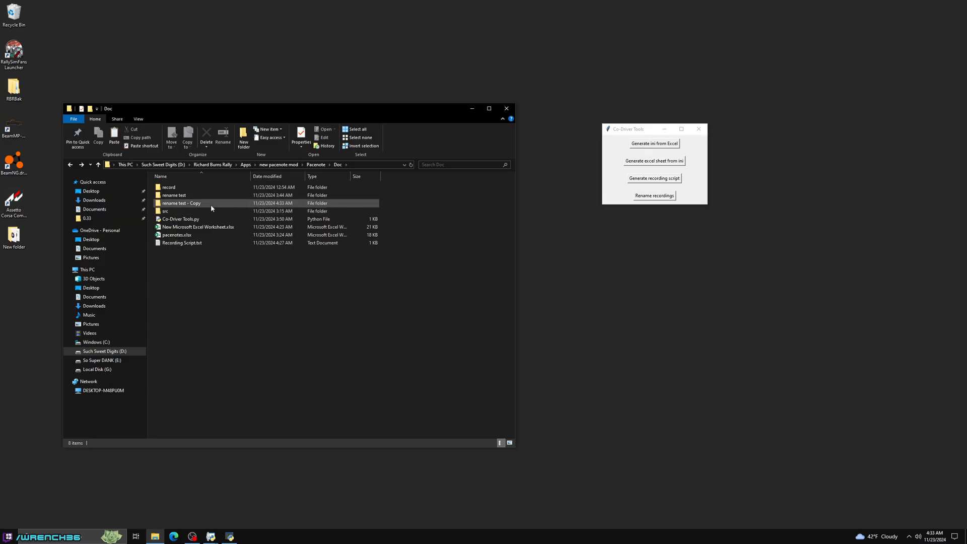
- Try to rename all recordings in the "rename test - Copy" folder with Co-Driver Tools, using Recording Script.txt for the names
left_click(650, 196)
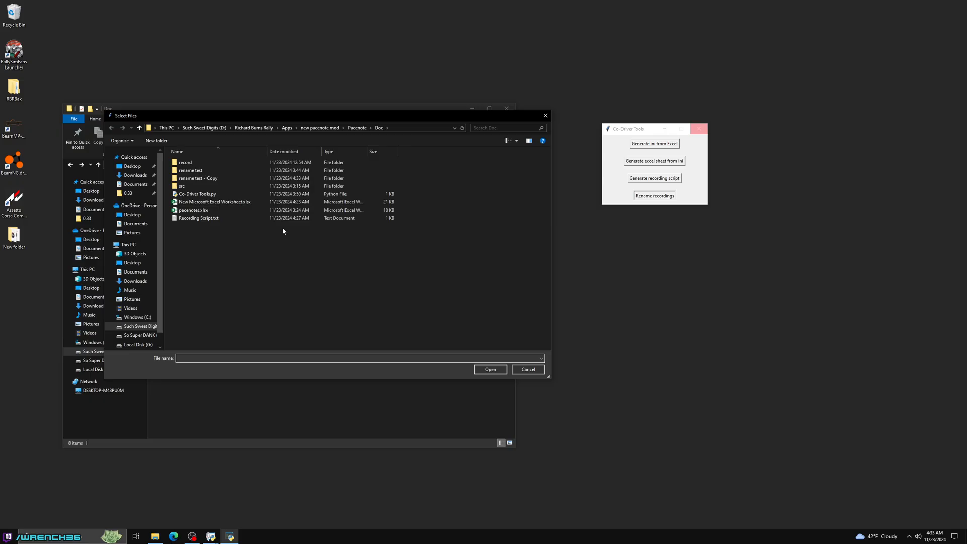
double_click(209, 179)
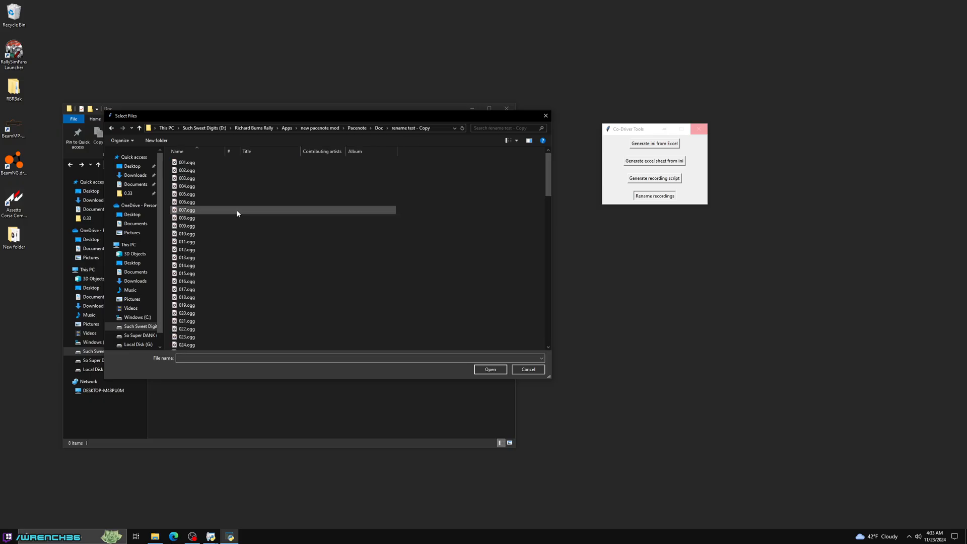
key("ctrl+a")
left_click(491, 369)
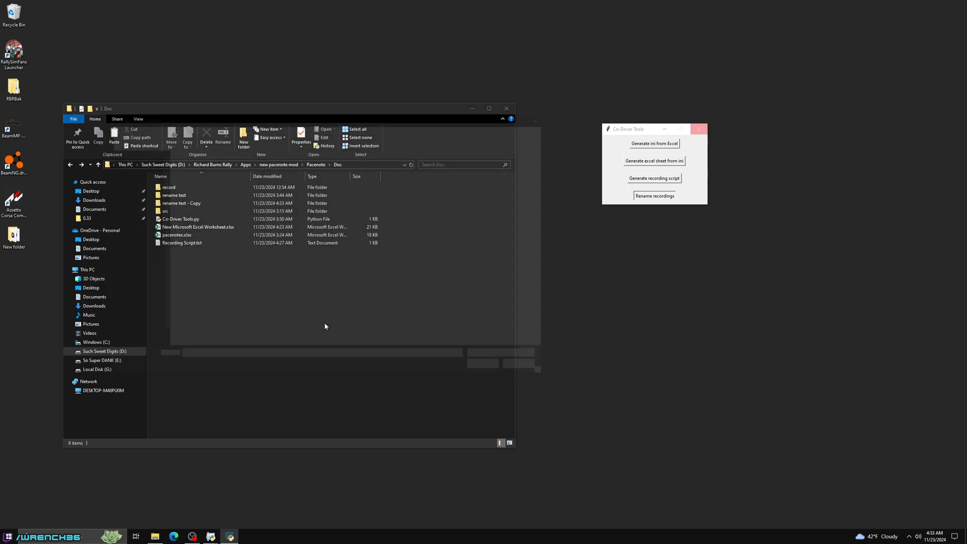
left_click(383, 130)
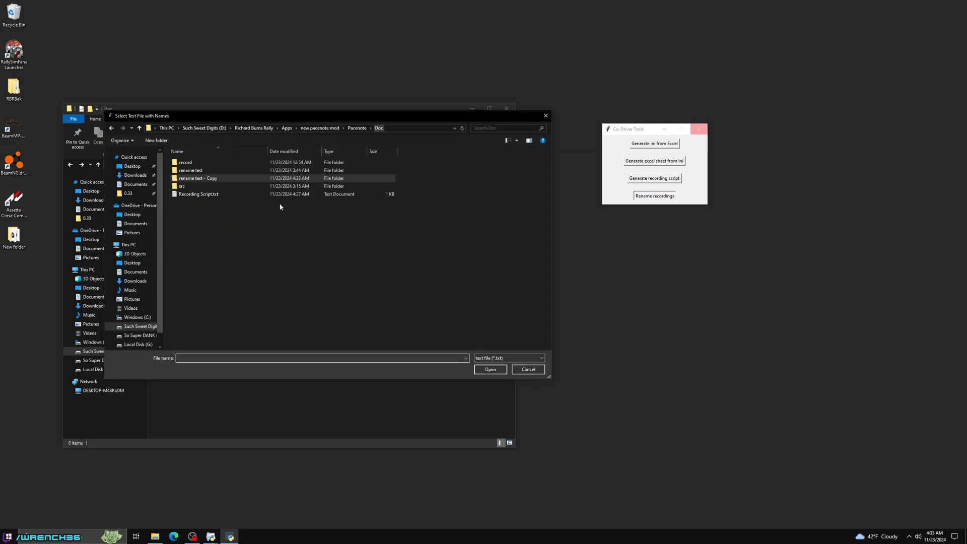
left_click(219, 195)
double_click(220, 196)
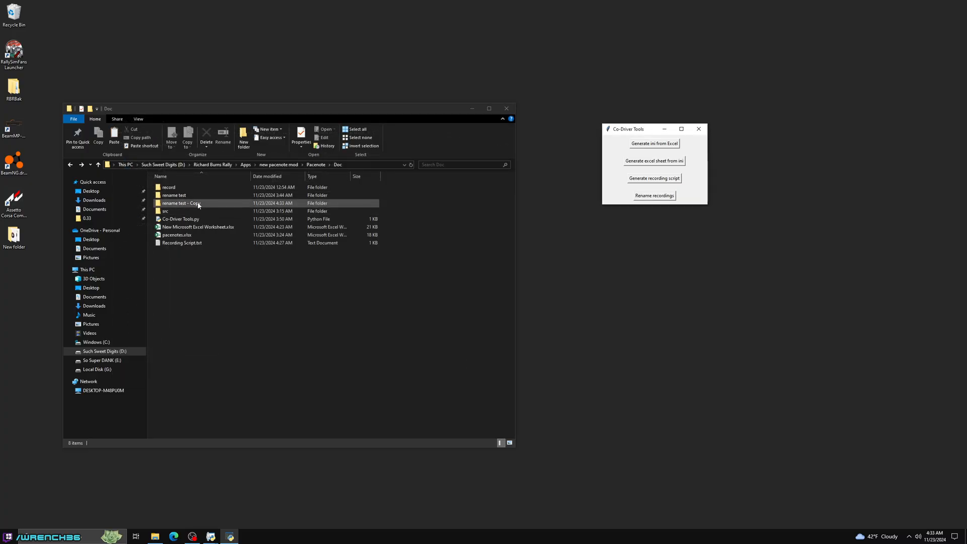
- Check the file names in the "rename test - Copy" folder and compare them with the original rename test folder
double_click(198, 204)
scroll(228, 238, "down", 17)
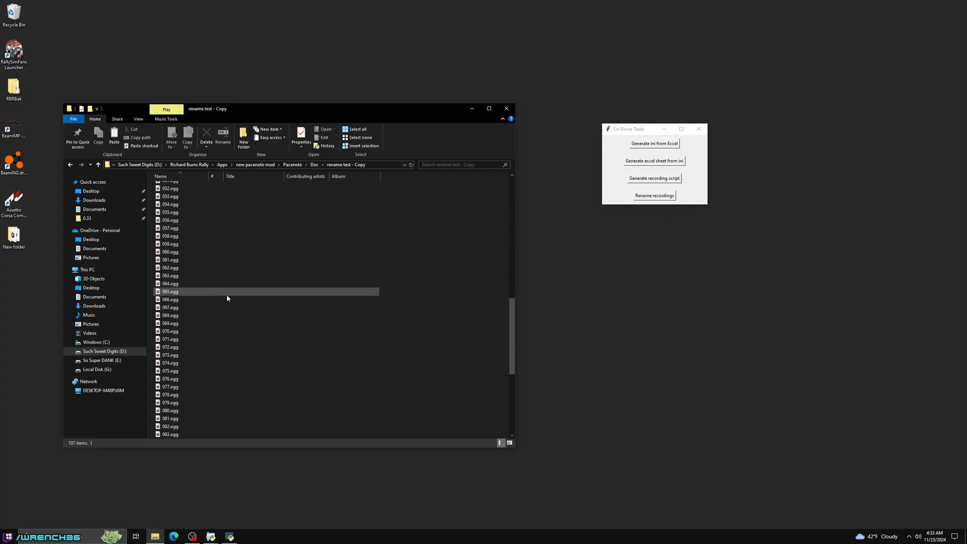
key("alt+Left")
double_click(172, 195)
key("alt+Left")
double_click(172, 195)
key("alt+Left")
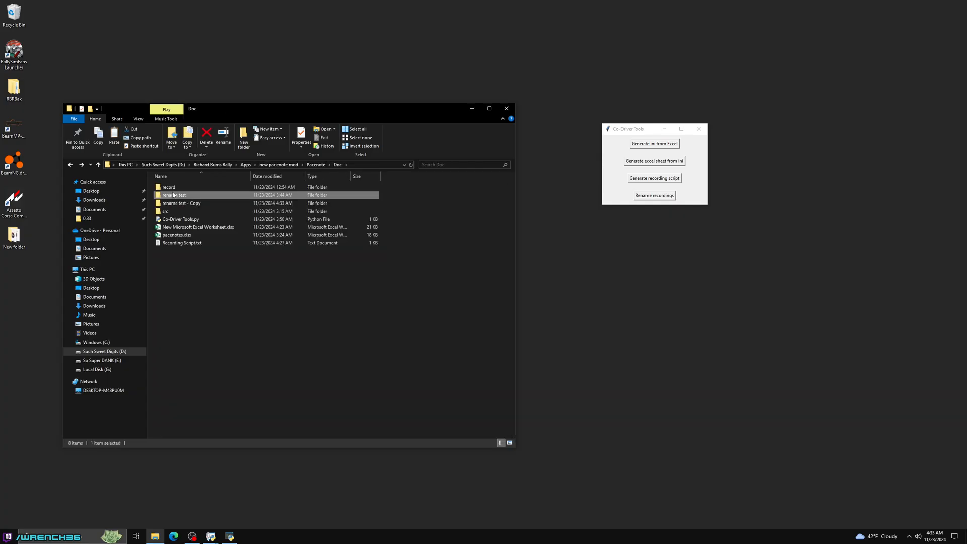
- Read the output of the rename attempt in the Co-Driver Tools Python console and close the console
left_click(204, 300)
left_click(230, 537)
mouse_move(214, 540)
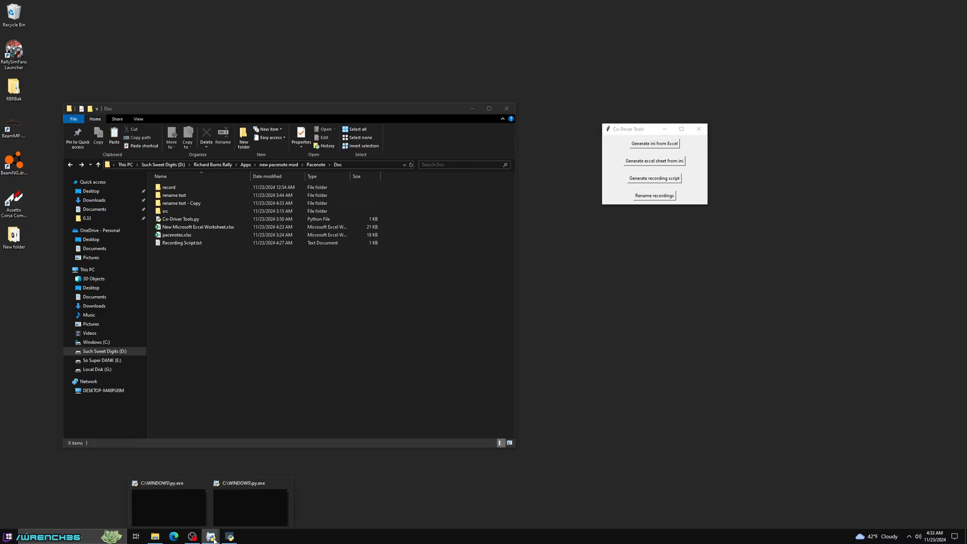
left_click(255, 509)
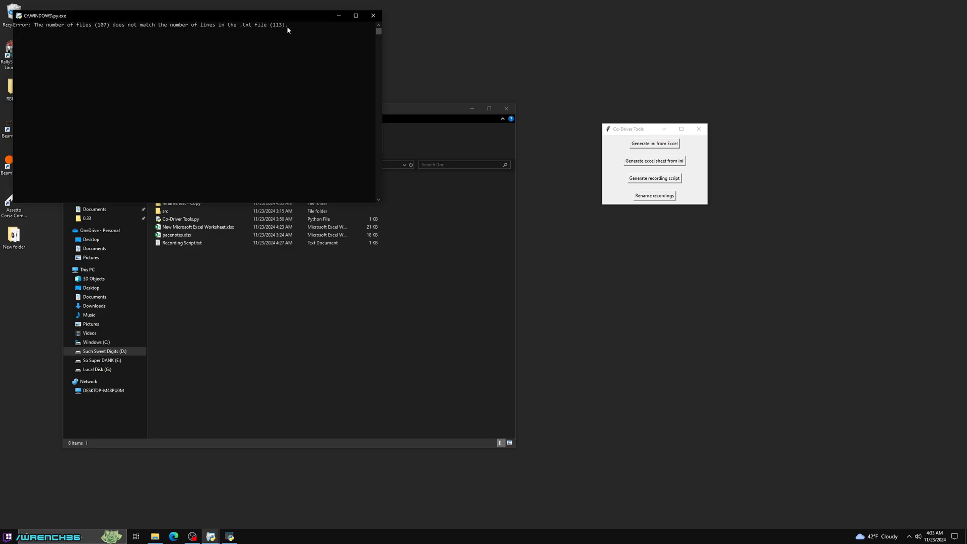
left_click(374, 15)
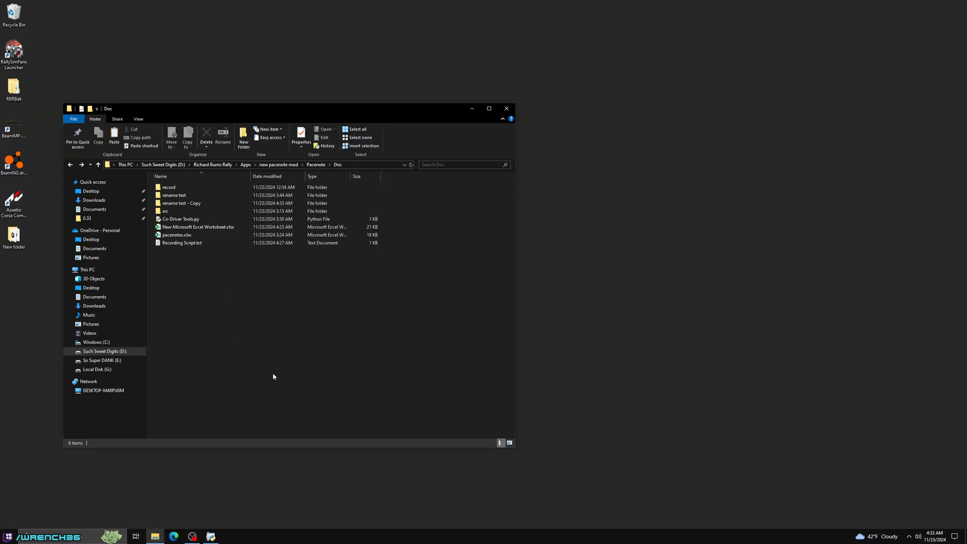
- Delete the last six entries, JUMP through SIGN, and the trailing blank line from Recording Script.txt, then save and close it
double_click(186, 245)
scroll(337, 319, "down", 10)
left_click(299, 368)
left_click_drag(299, 368, 262, 335)
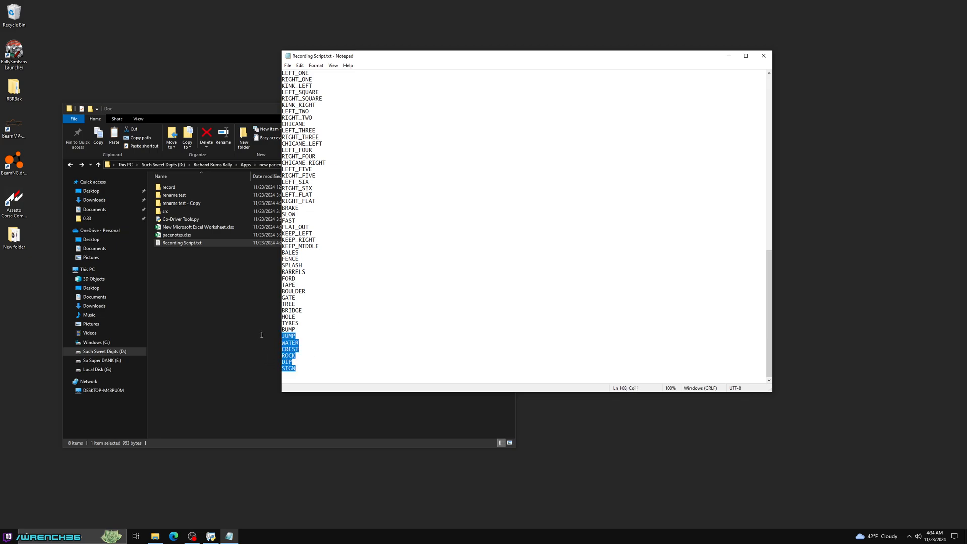
key("Delete")
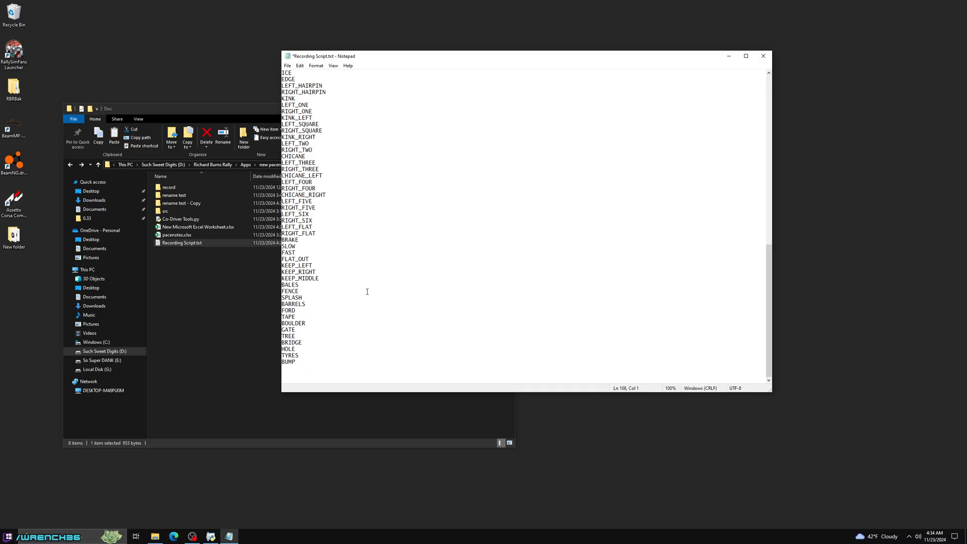
key("BackSpace")
key("ctrl+s")
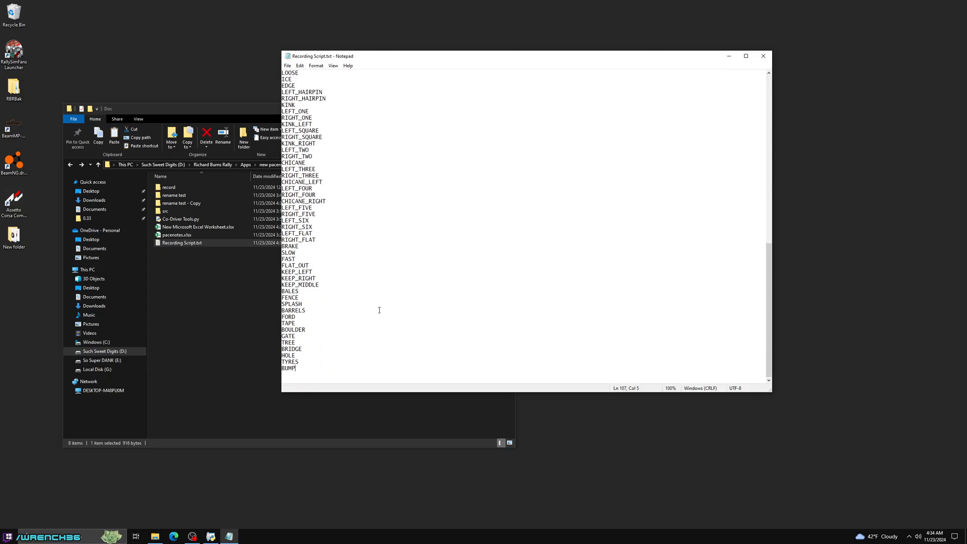
scroll(379, 309, "up", 18)
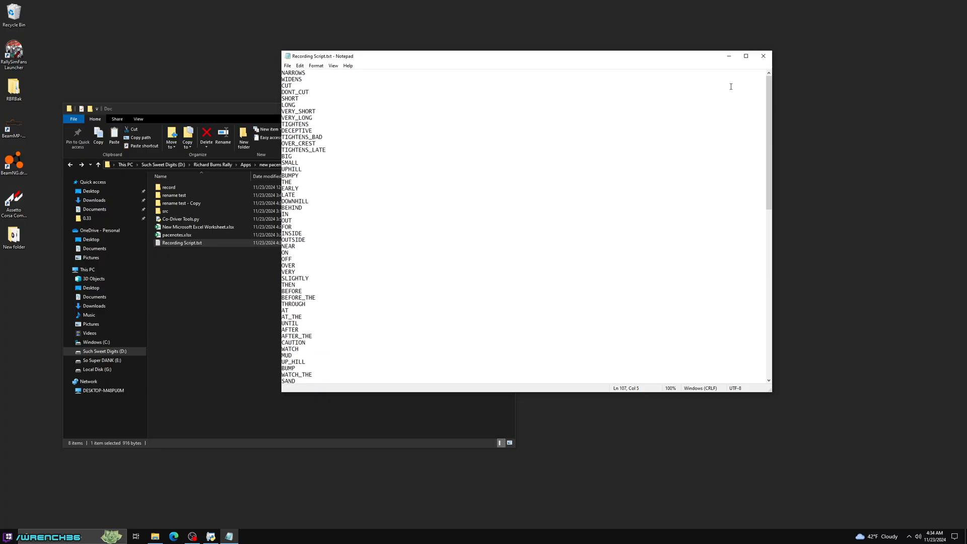
left_click(763, 56)
left_click(252, 310)
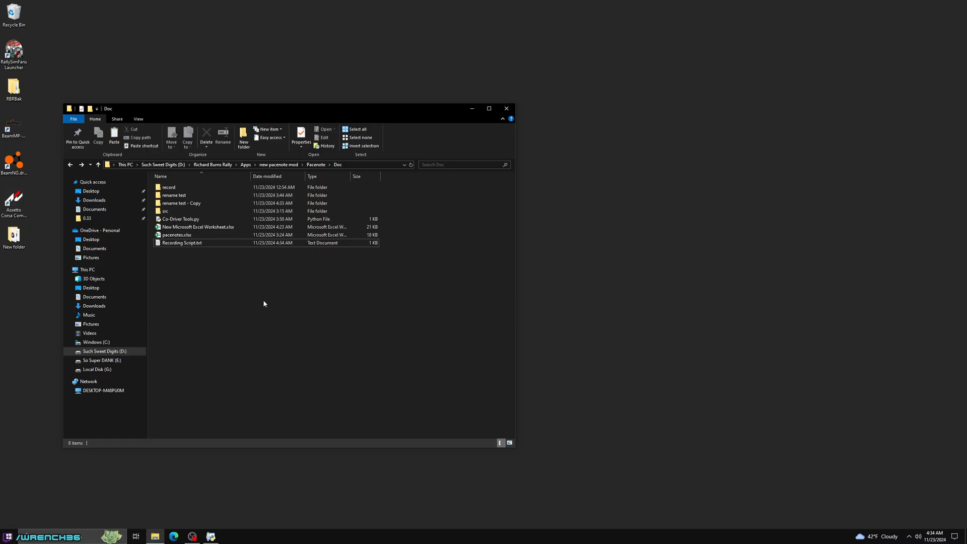
- Rename all recordings in the "rename test - Copy" folder with Co-Driver Tools, using Recording Script.txt for the names, and close the tool
double_click(184, 219)
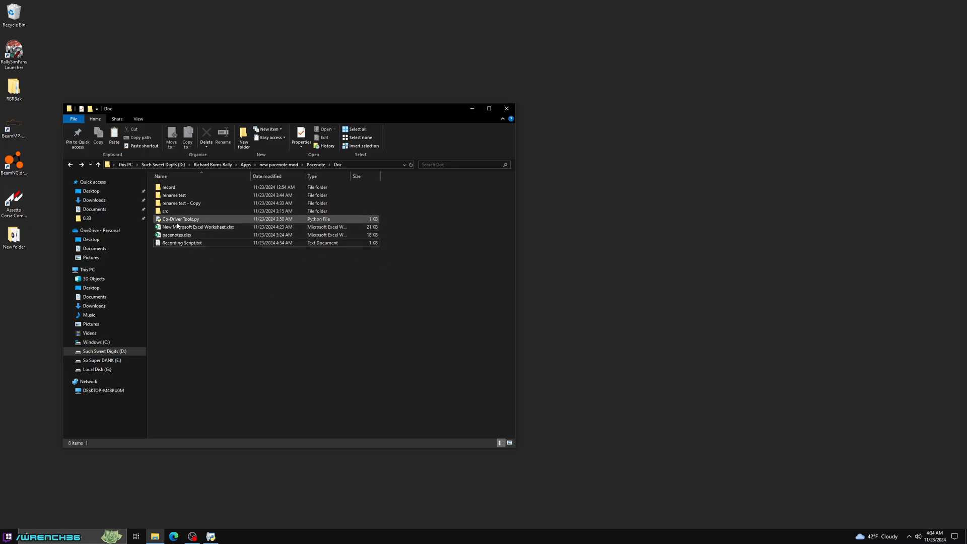
left_click(168, 203)
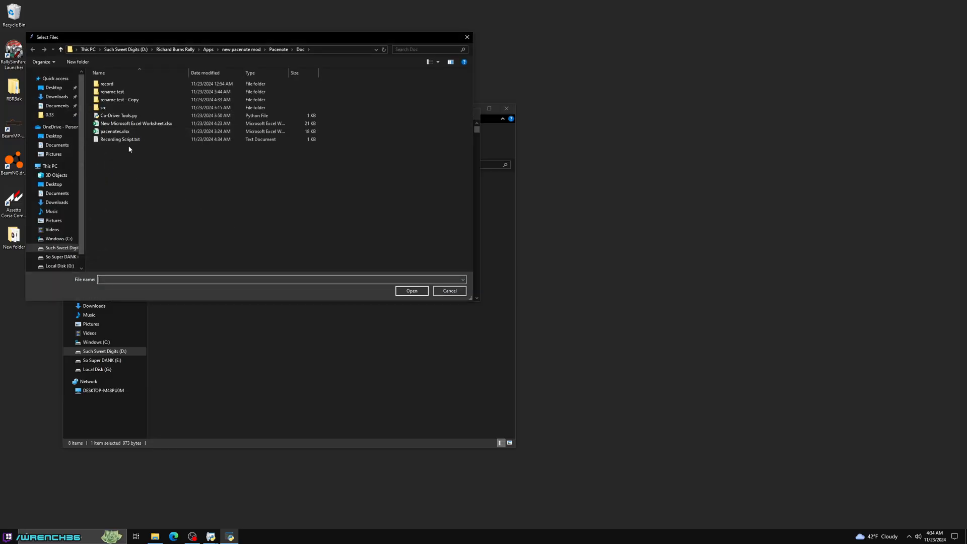
double_click(119, 99)
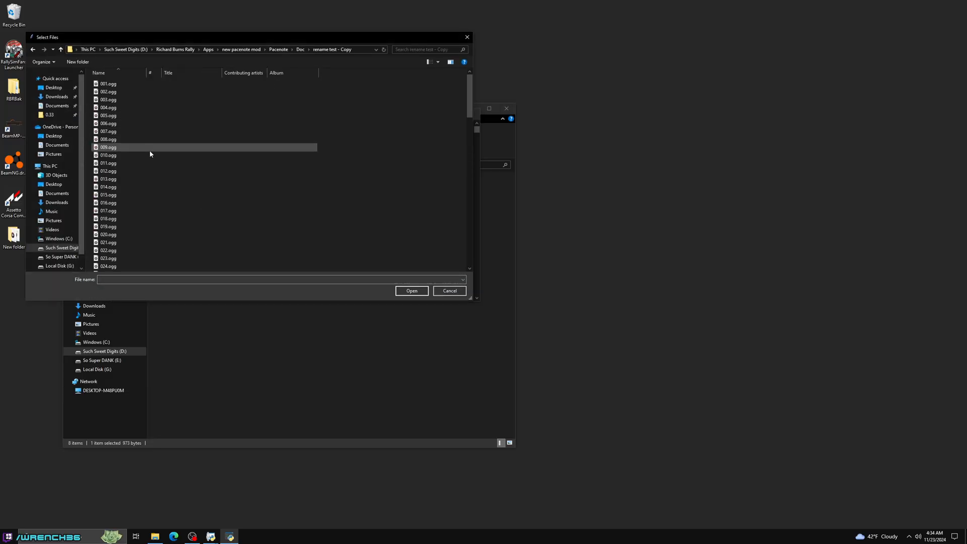
key("ctrl+a")
key("Return")
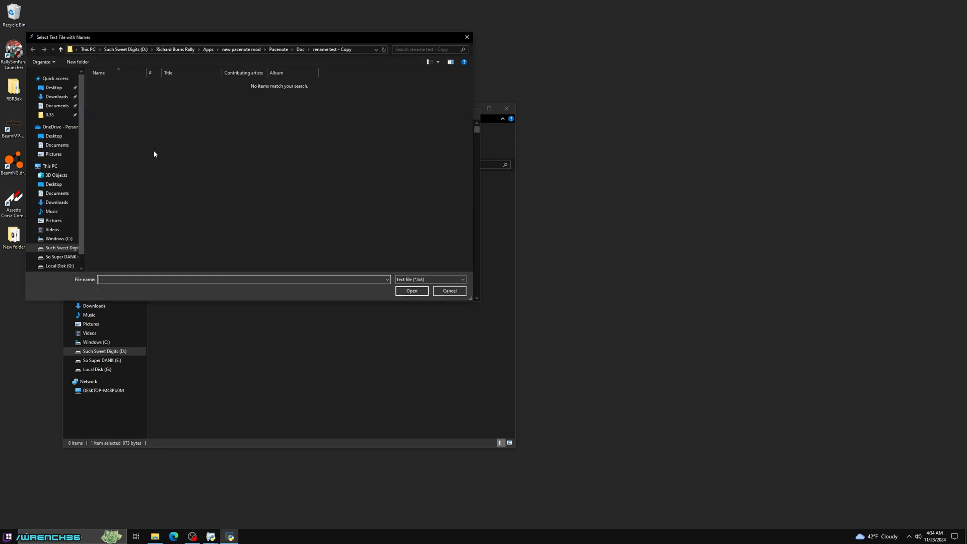
left_click(300, 49)
double_click(129, 119)
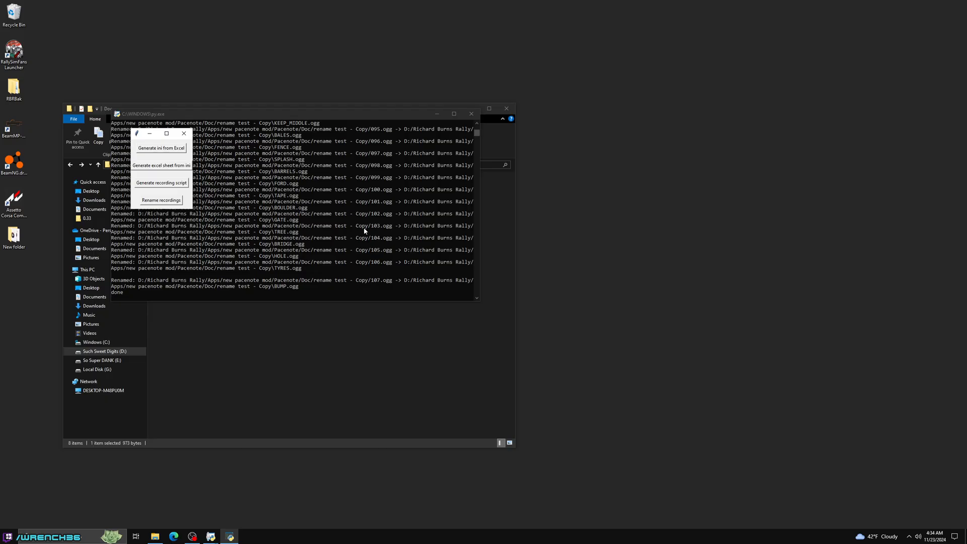
left_click(184, 133)
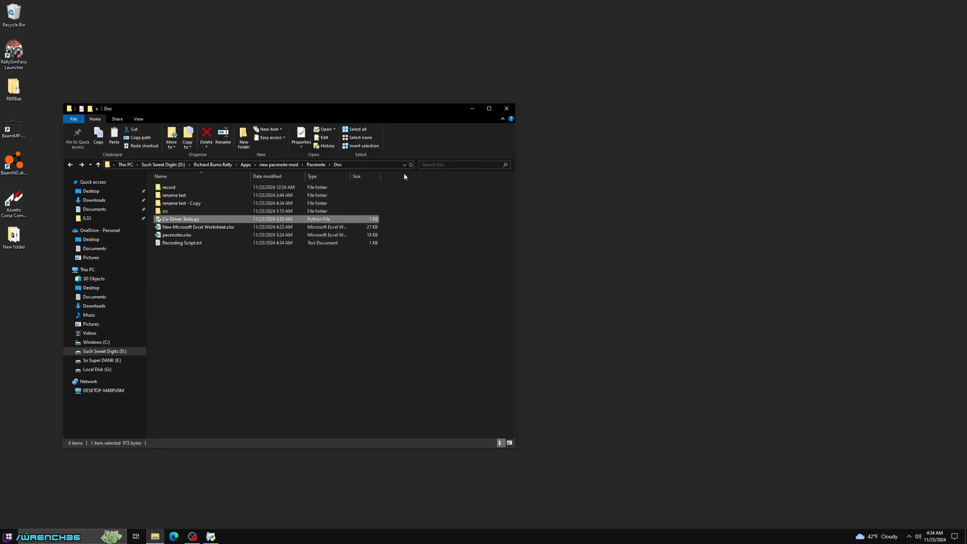
- Check the file names in the "rename test - Copy" folder, play TIGHTENS_BAD.ogg, and return to the Doc folder
double_click(194, 204)
scroll(220, 253, "down", 20)
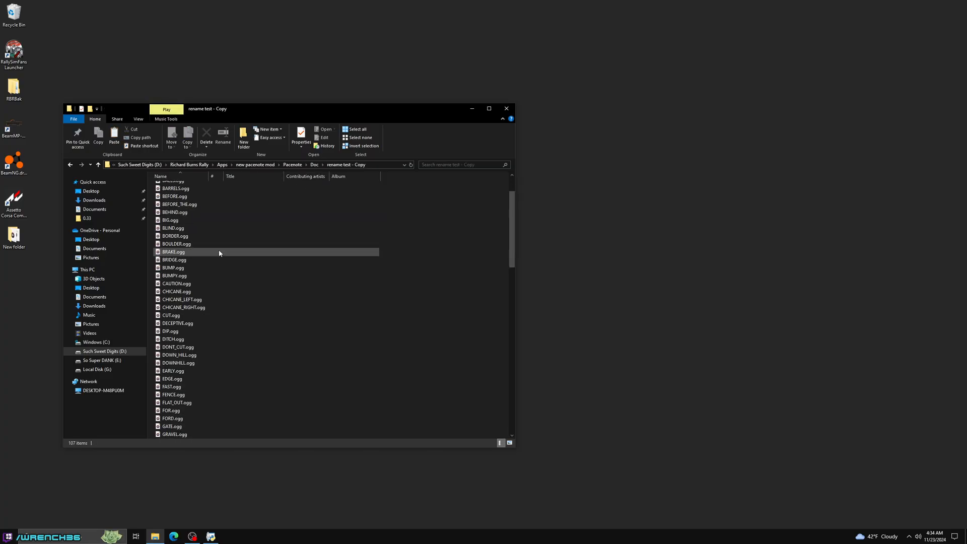
scroll(219, 253, "down", 3)
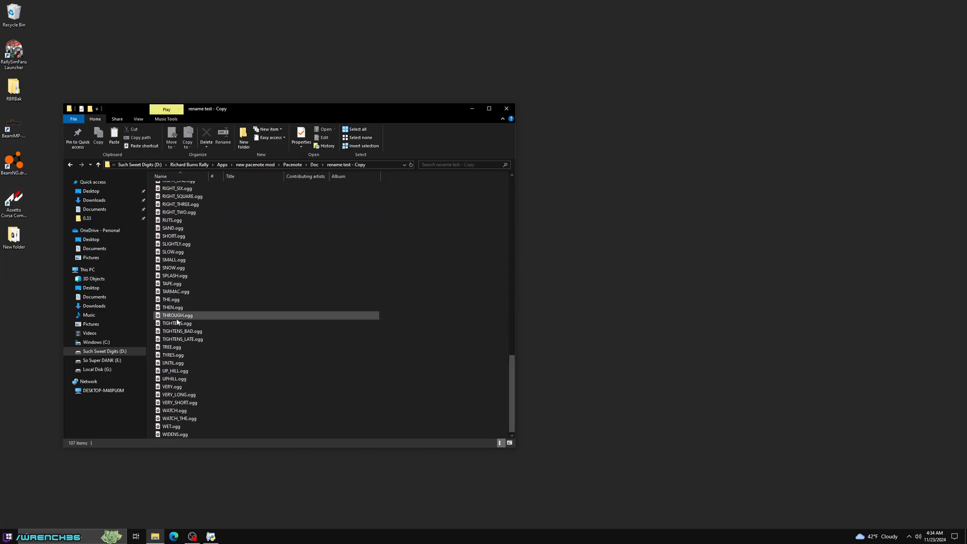
double_click(176, 331)
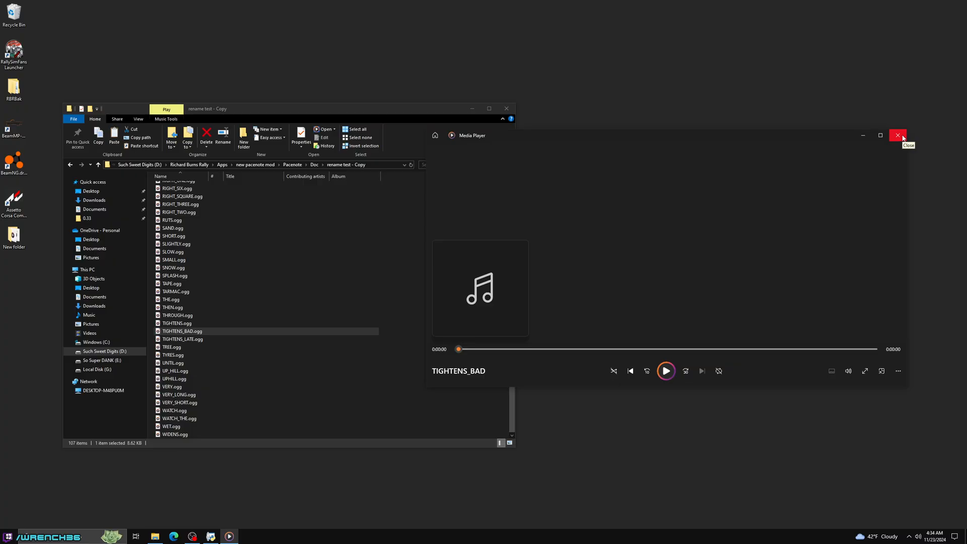
left_click(898, 135)
key("BackSpace")
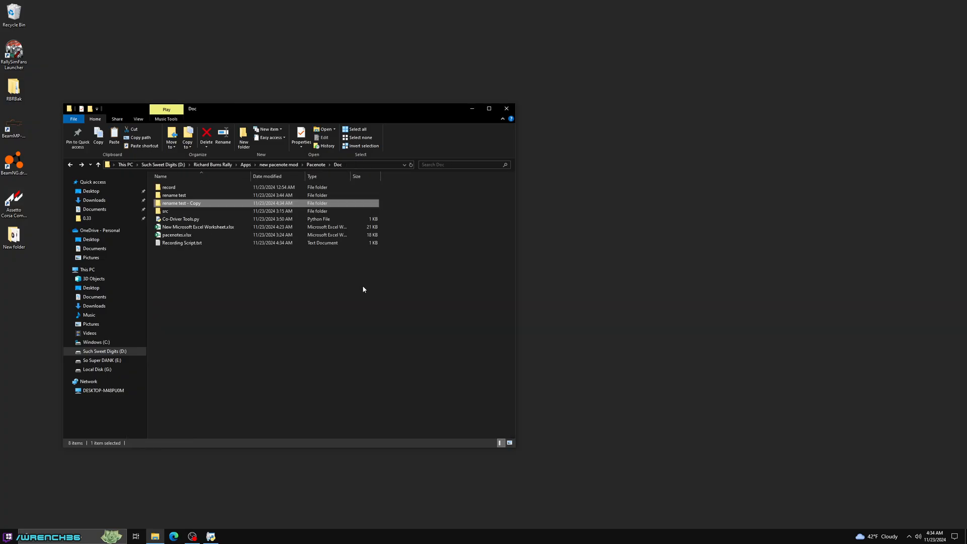
left_click(309, 297)
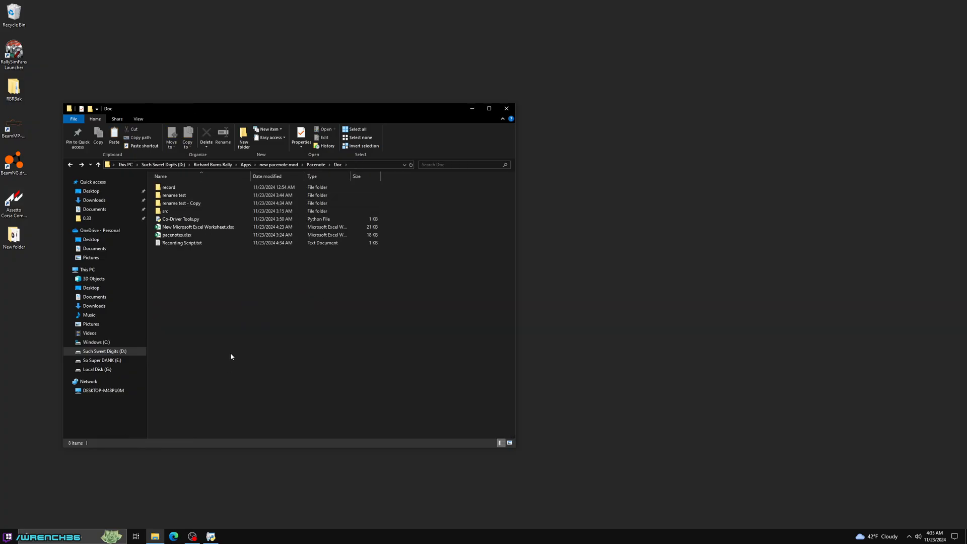
- Open Recording Script.txt and check the last entry in its list of names
double_click(182, 243)
scroll(375, 348, "down", 20)
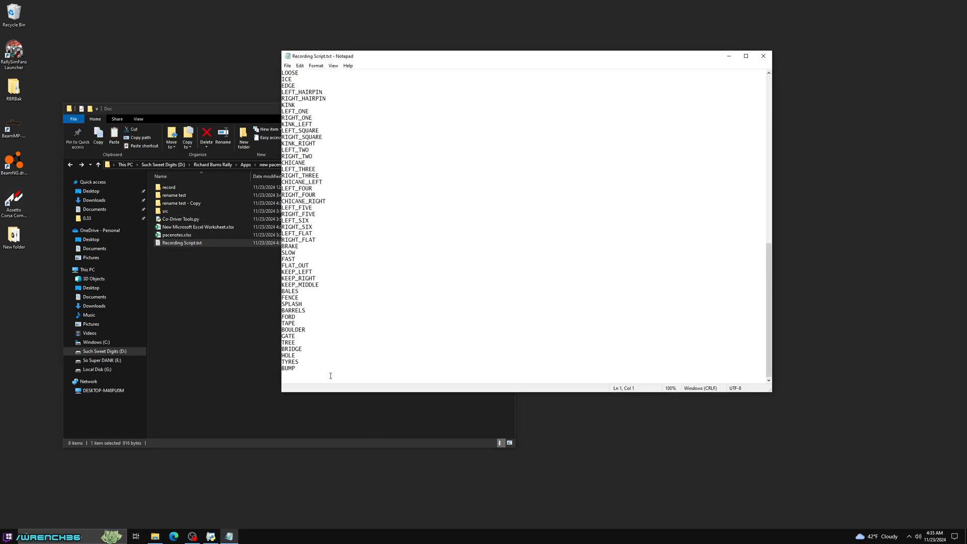
left_click_drag(302, 374, 281, 368)
left_click(237, 334)
- Play BUMP.ogg from the "rename test - Copy" folder to verify its name, and close the player and Recording Script.txt
double_click(193, 204)
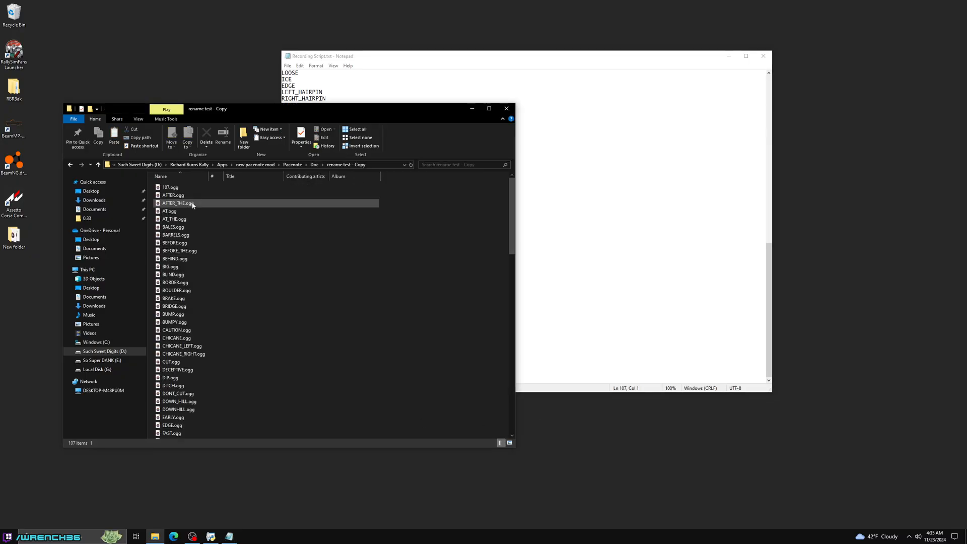
left_click(187, 227)
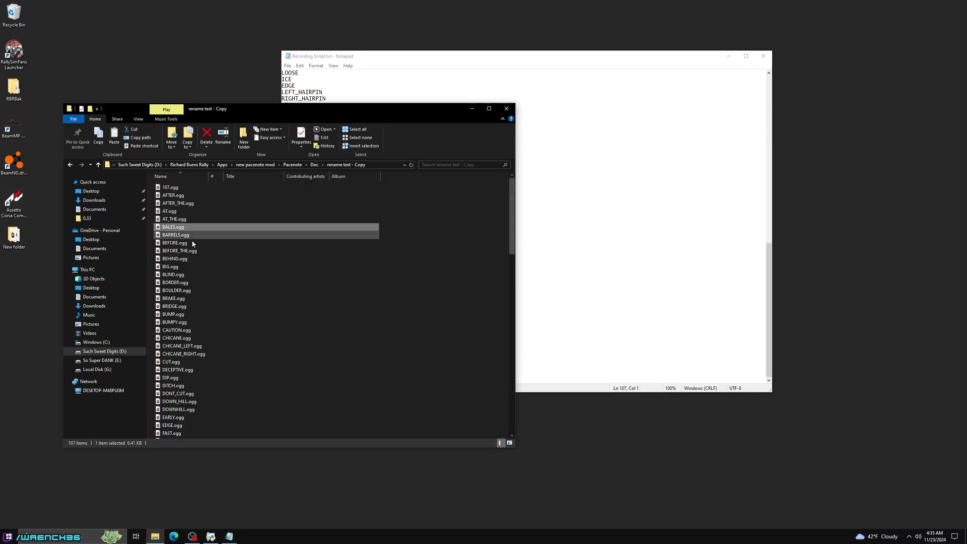
left_click(210, 314)
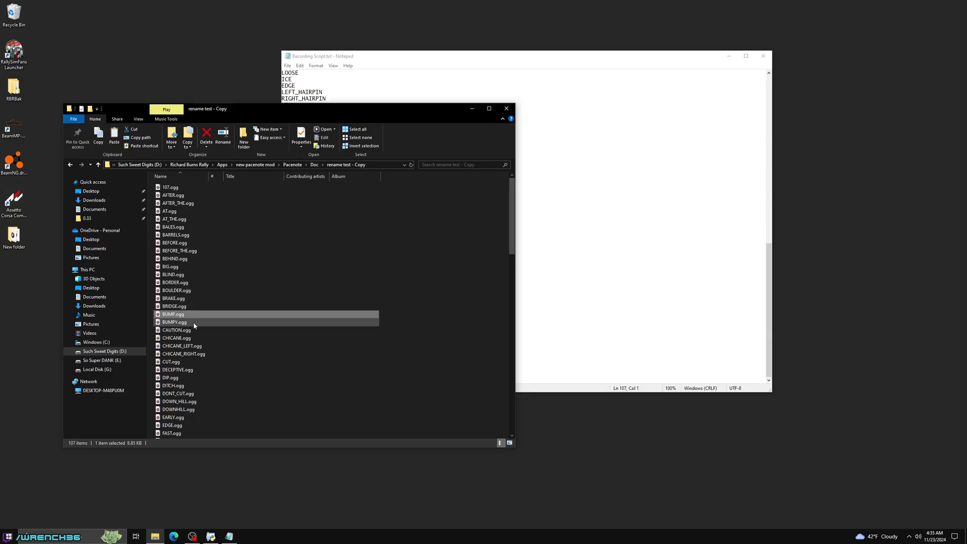
double_click(172, 315)
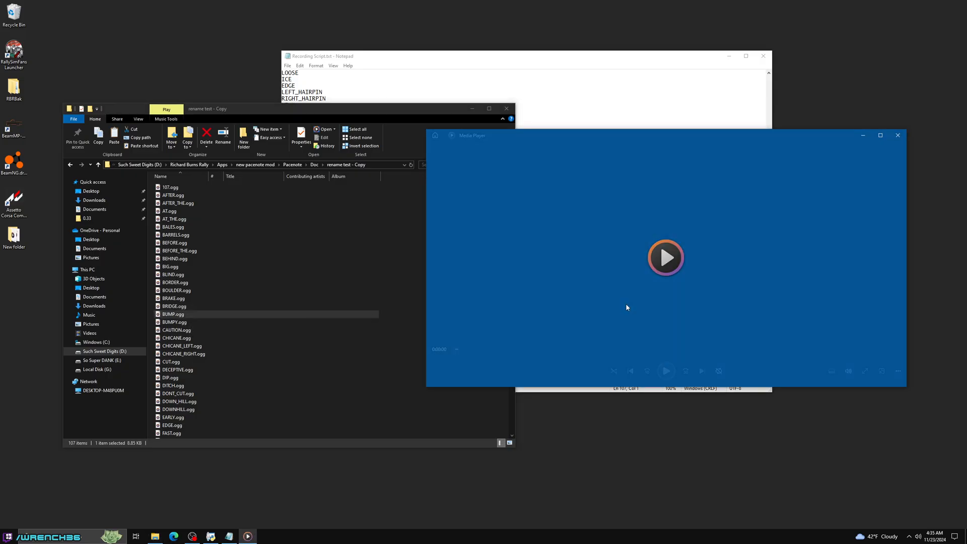
left_click(663, 379)
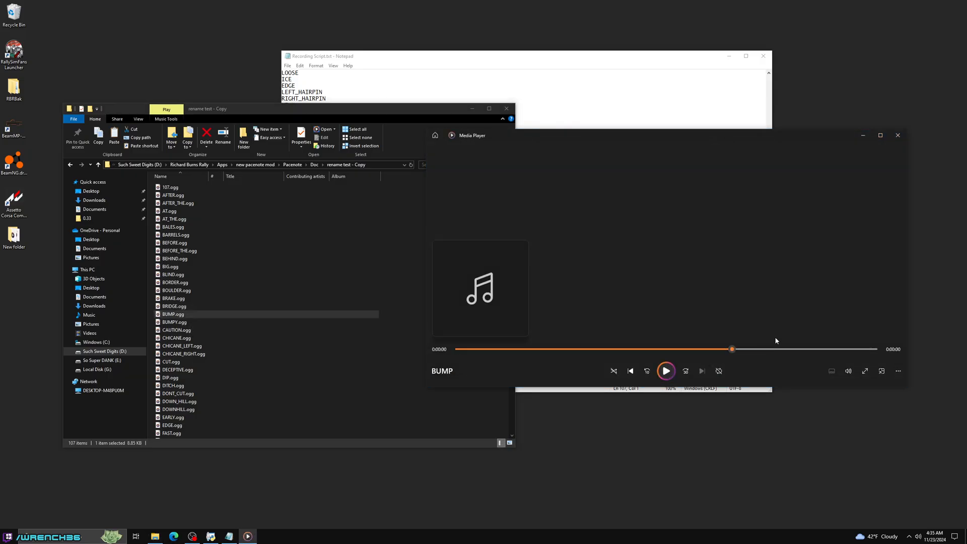
left_click(899, 136)
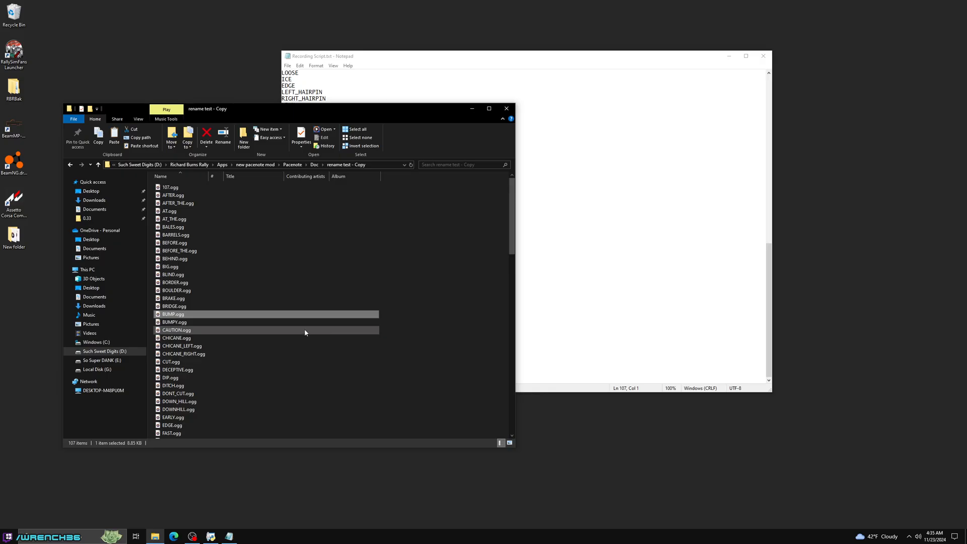
key("alt+Left")
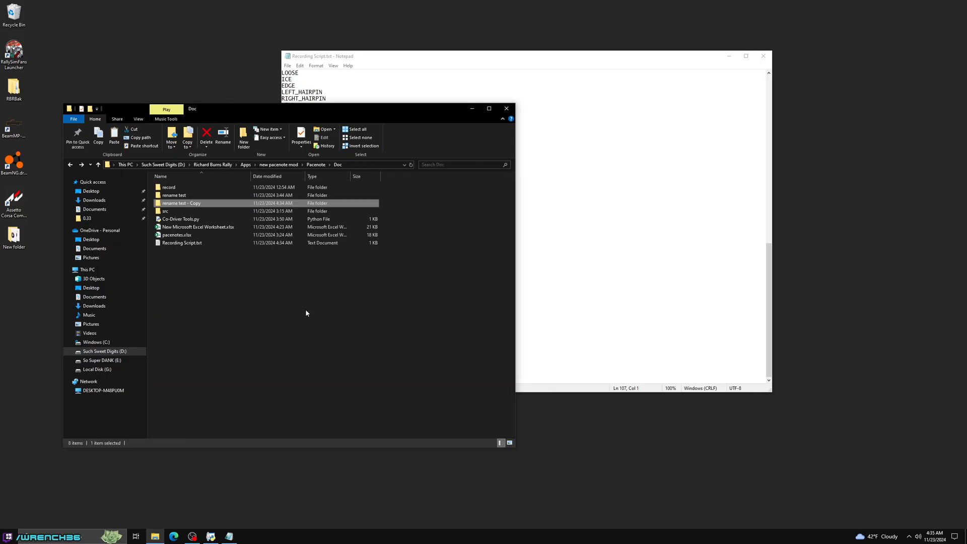
left_click(731, 222)
left_click(729, 56)
left_click(304, 319)
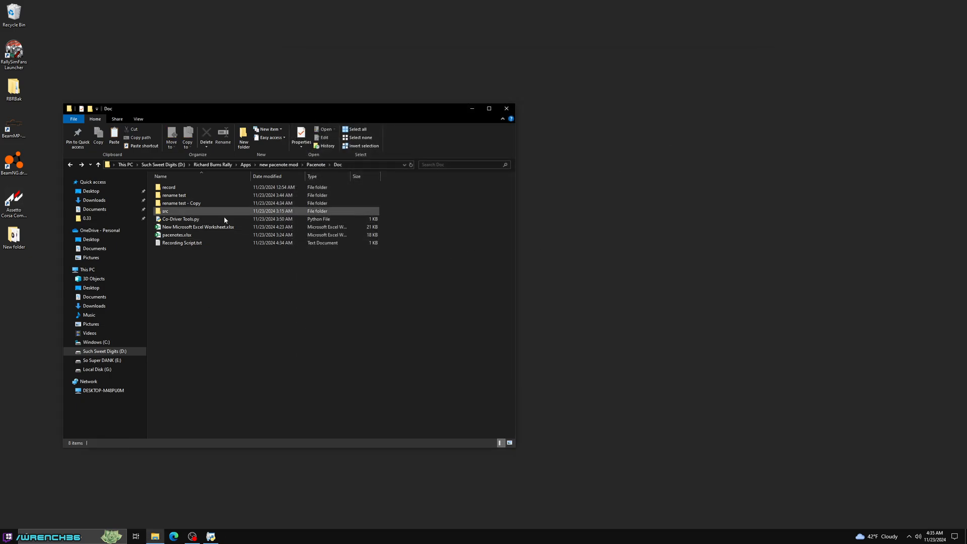
- Look through the full list of recordings in the "rename test - Copy" folder and return to the Doc folder
double_click(182, 203)
scroll(232, 379, "down", 15)
scroll(232, 379, "down", 5)
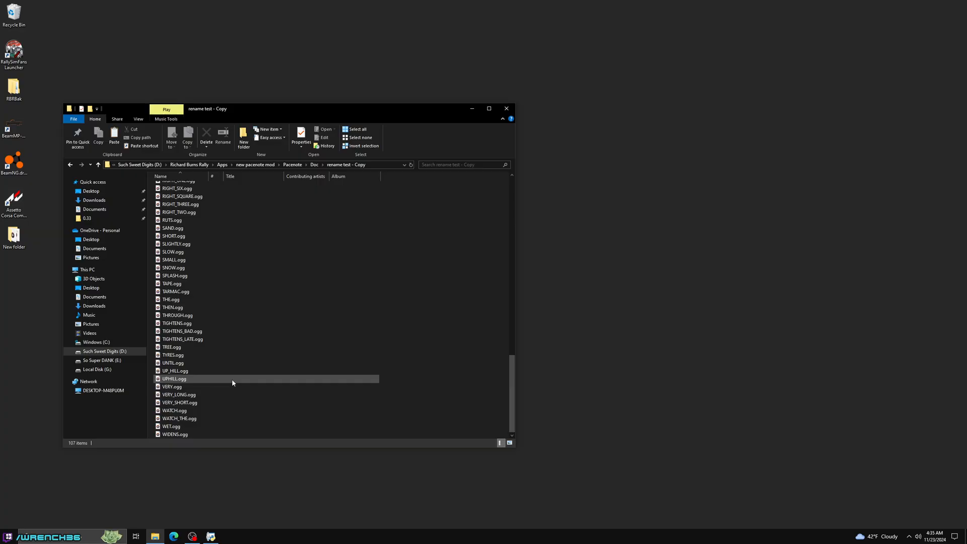
key("alt+Left")
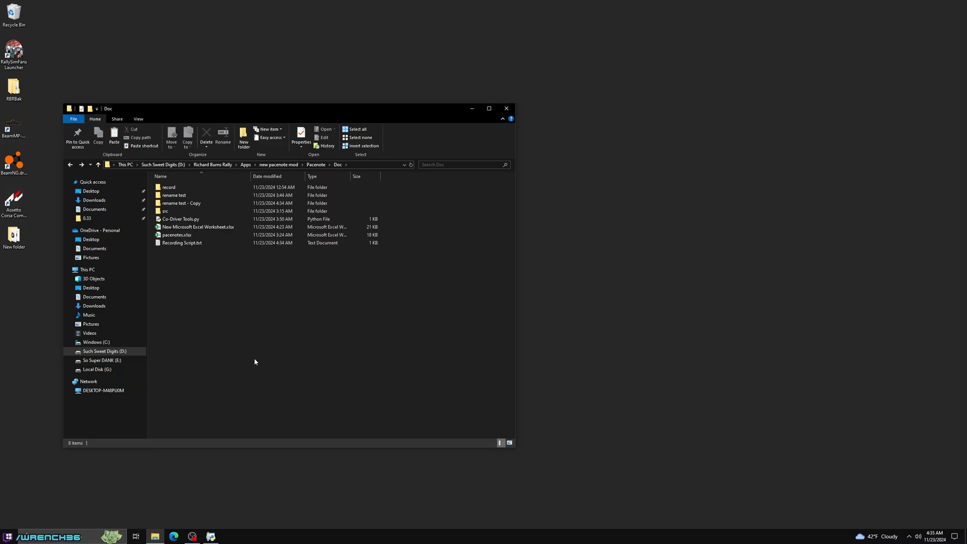
- Launch Co-Driver Tools.py, widen its window to show the full title, and move it to the empty desktop area beside File Explorer
double_click(212, 219)
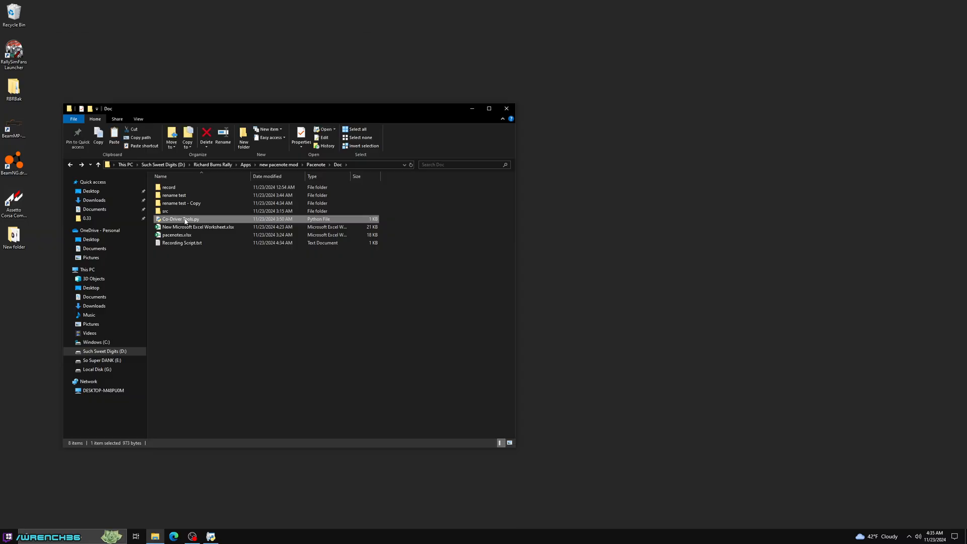
left_click(358, 35)
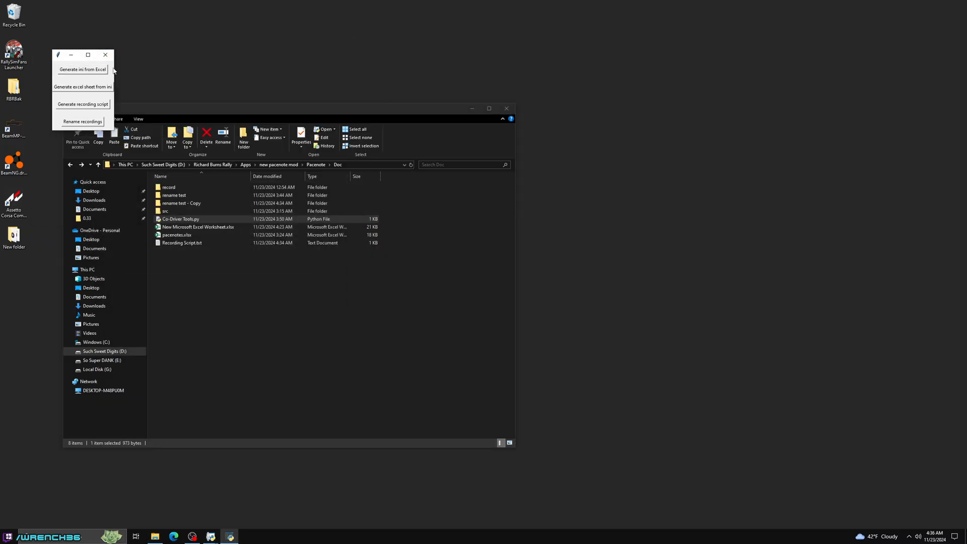
left_click_drag(113, 70, 163, 71)
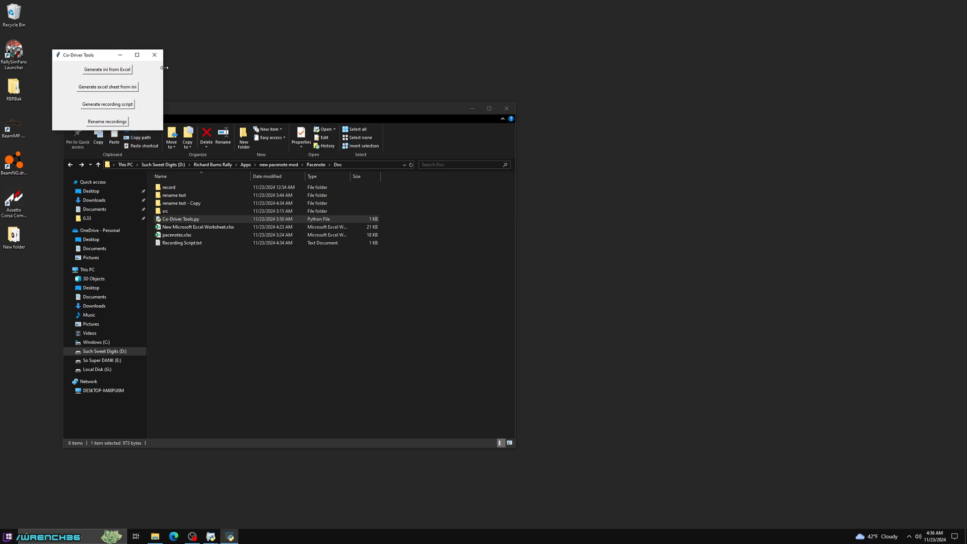
left_click_drag(69, 57, 642, 169)
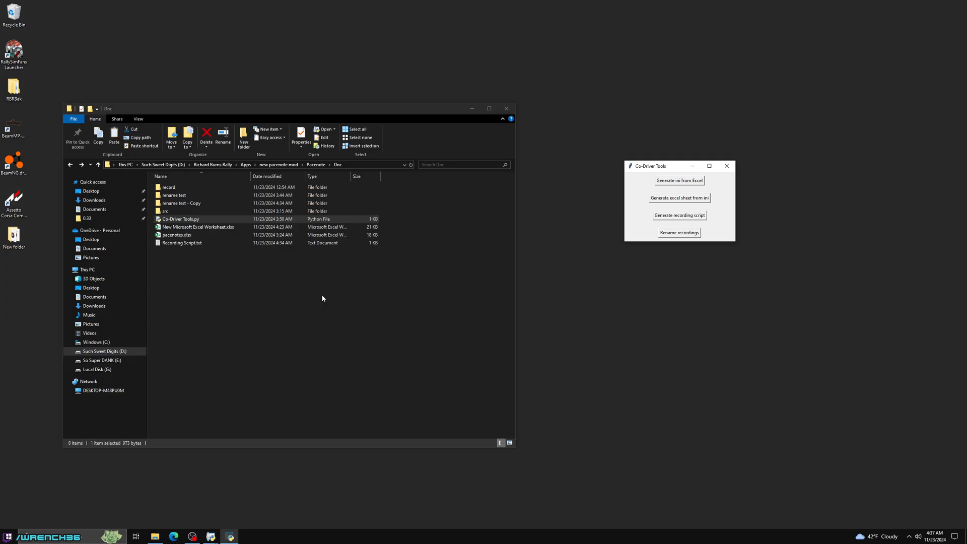
- Switch to the OBS window
mouse_move(193, 537)
left_click(192, 501)
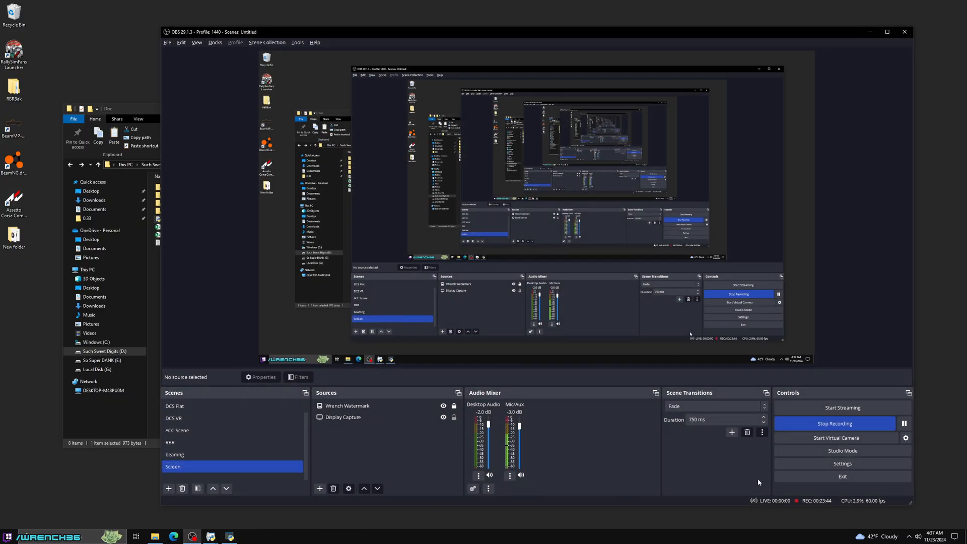